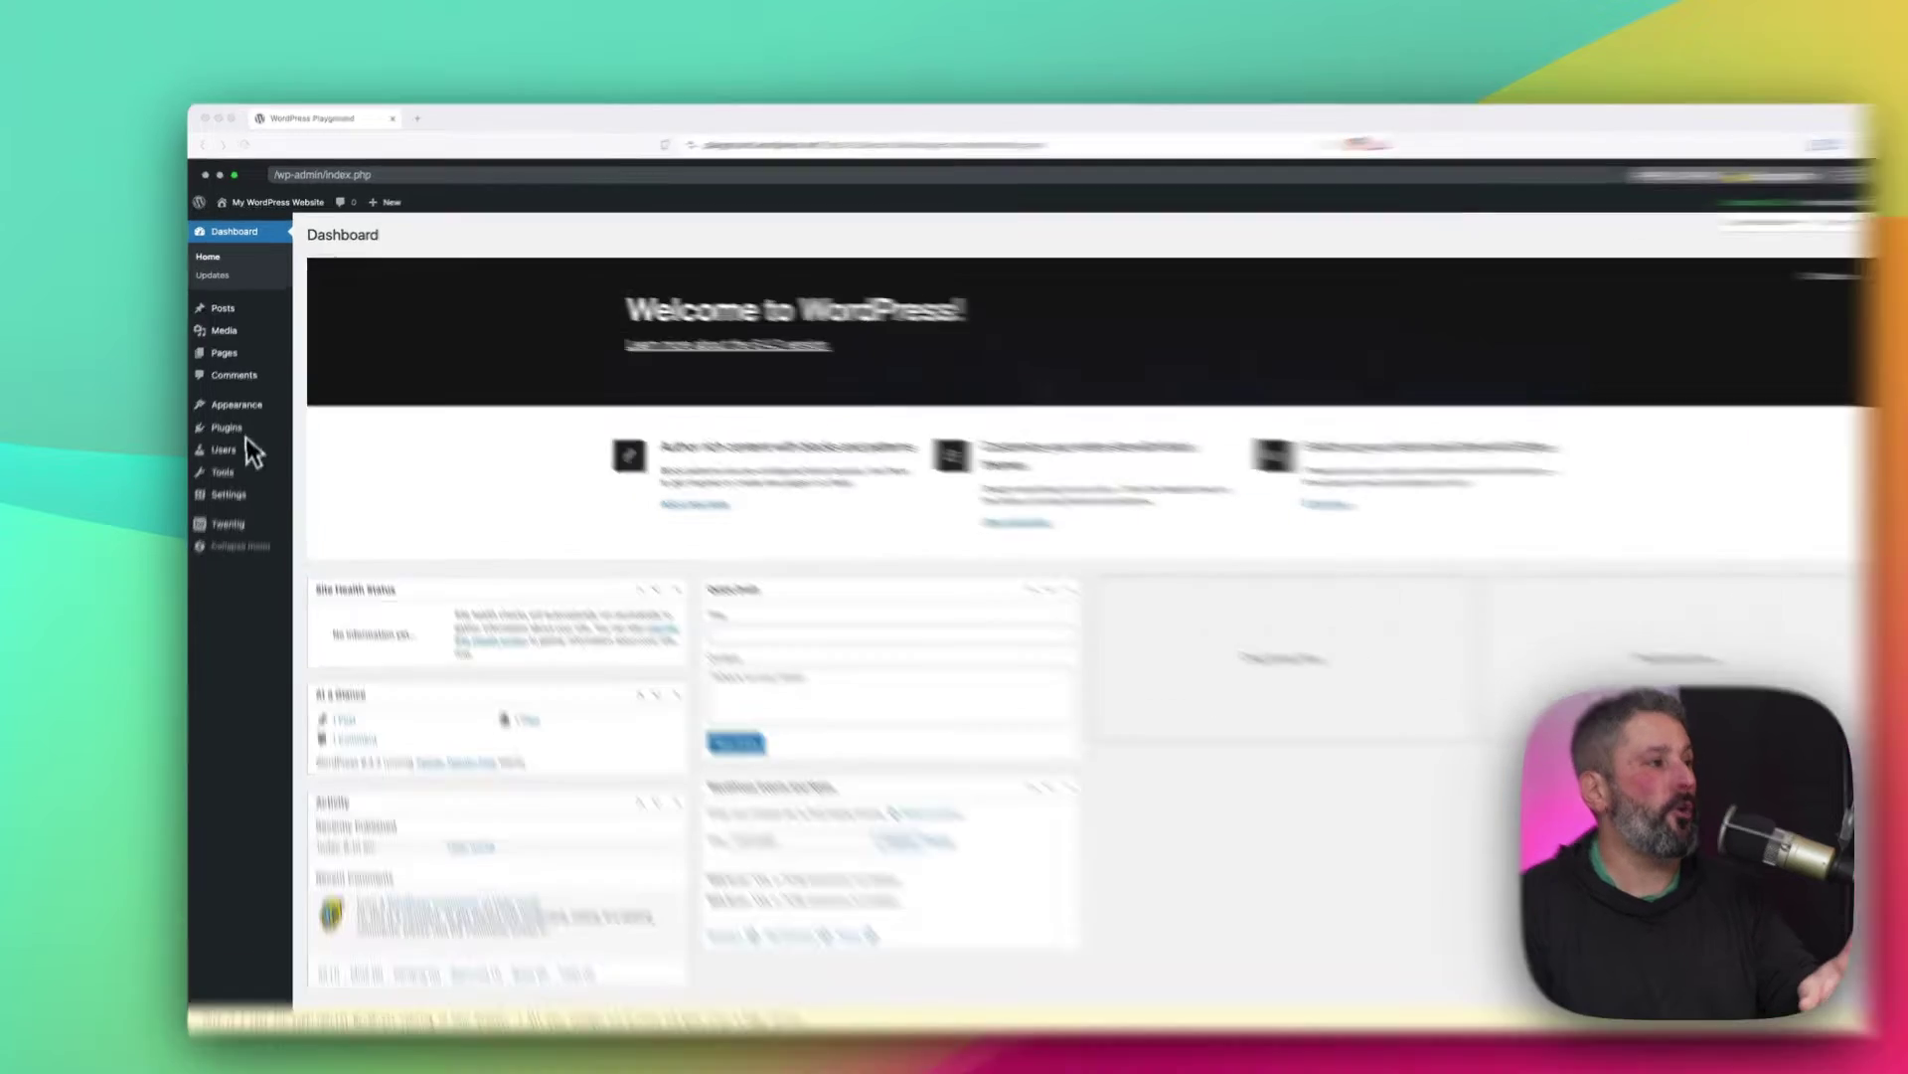
# Show the Installed Plugins list: Block Visibility, Hello Dolly, Twentig and WordPress Importer Git loader.
pyautogui.moveTo(236, 411)
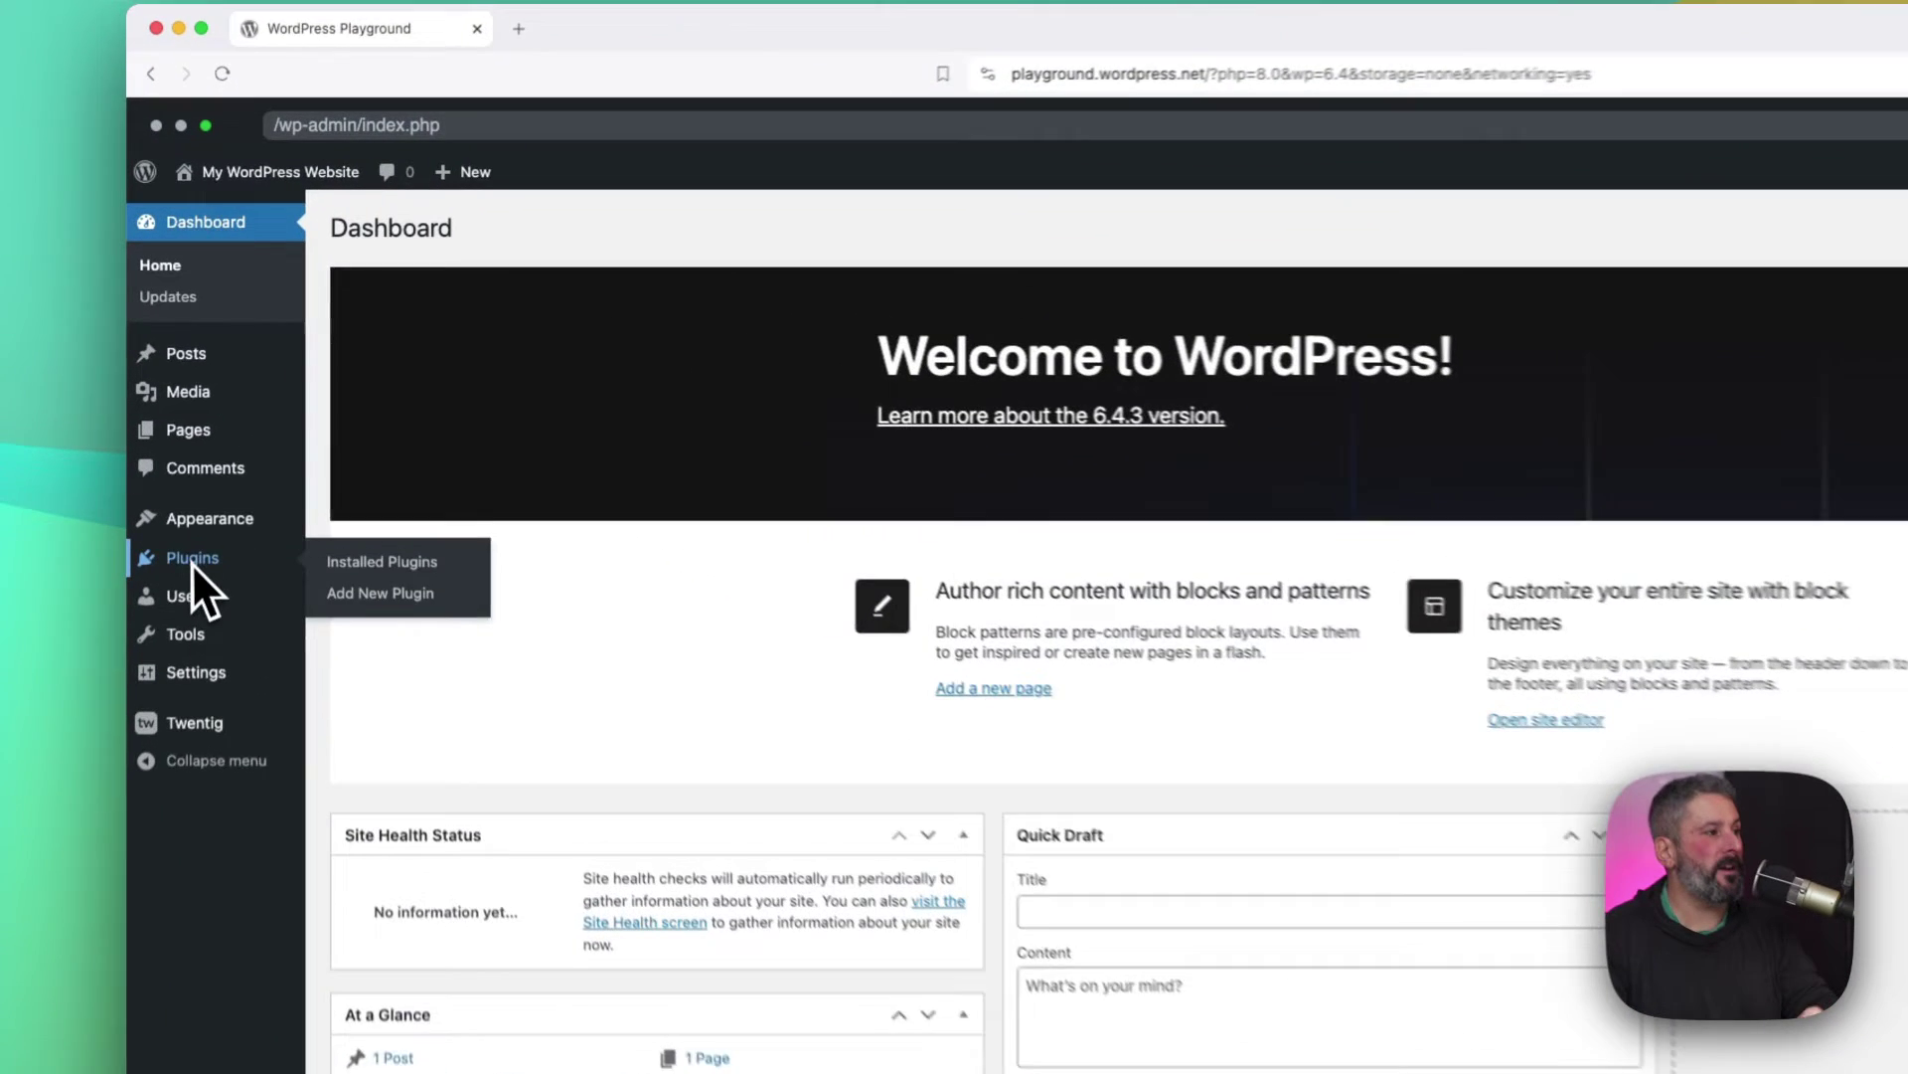
pyautogui.click(378, 580)
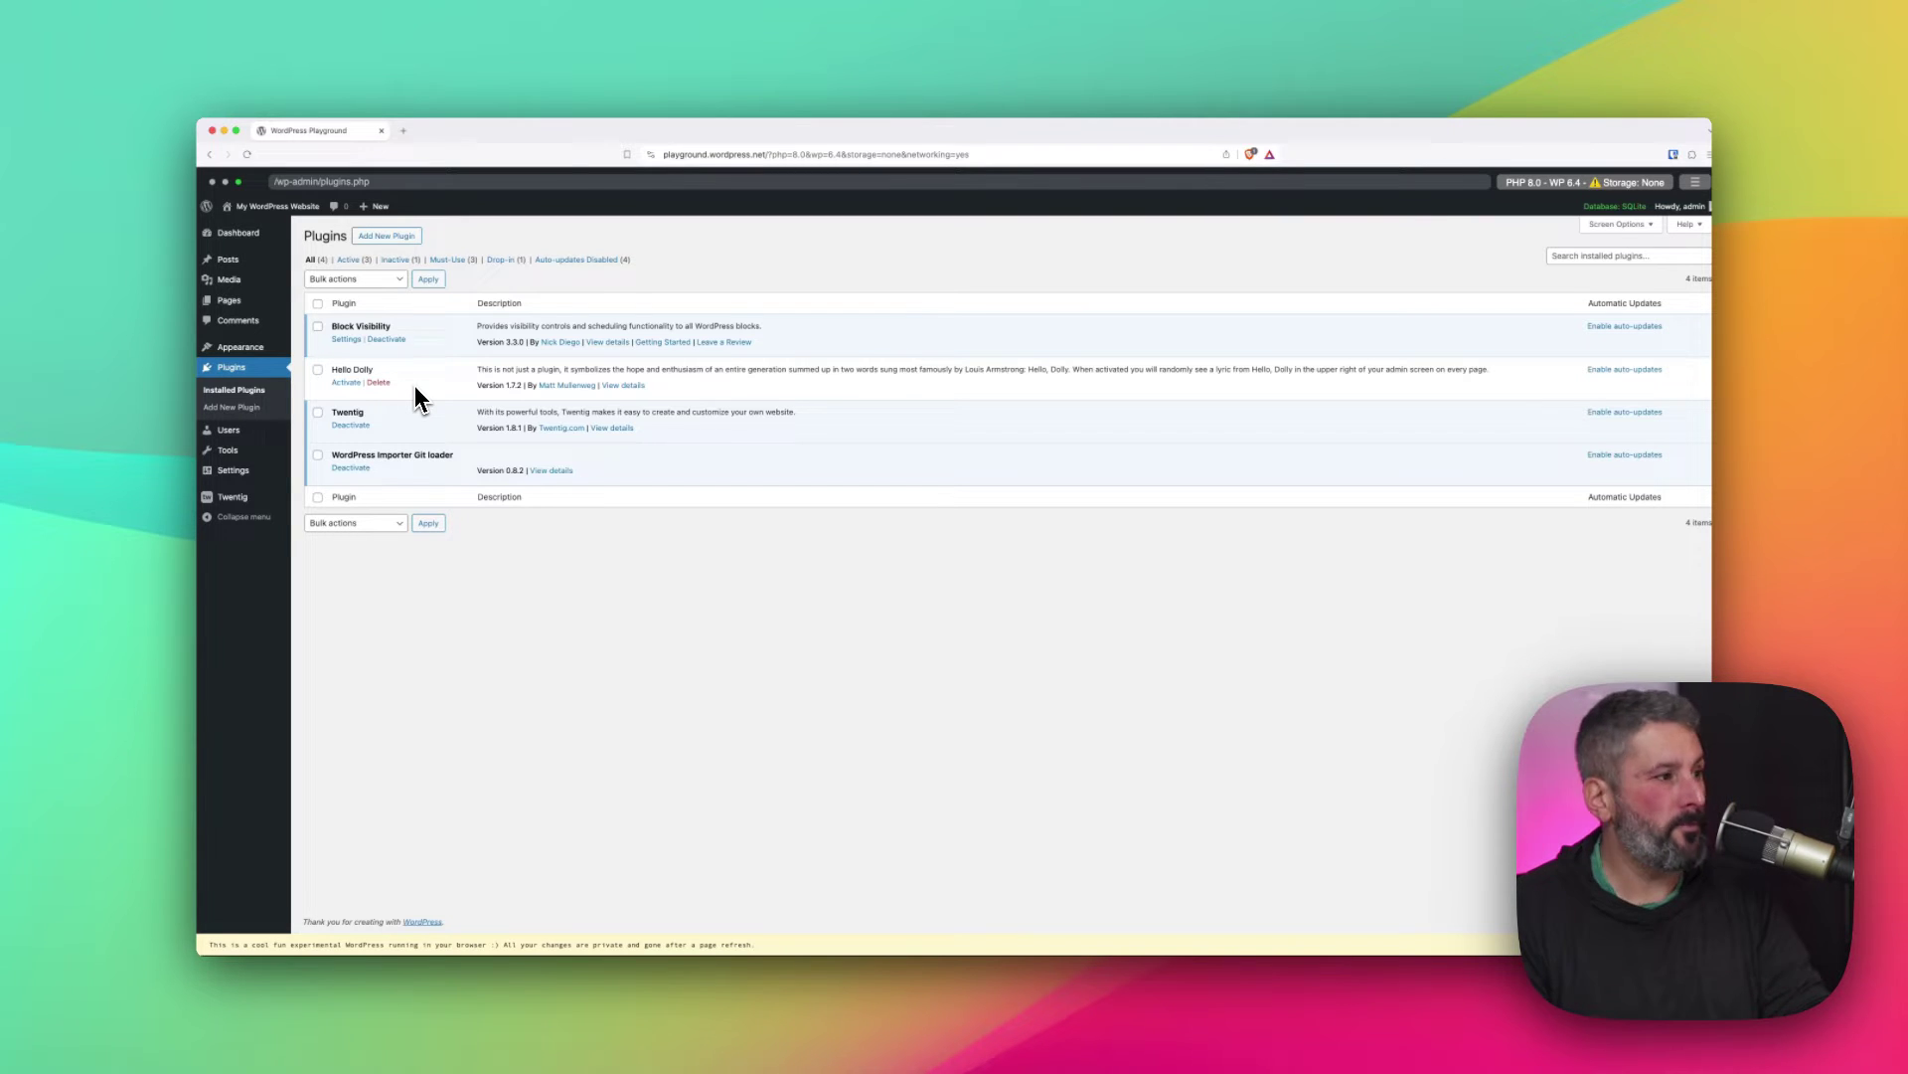
# Open the Header template part from the Site Editor's Patterns template parts for editing.
pyautogui.moveTo(254, 350)
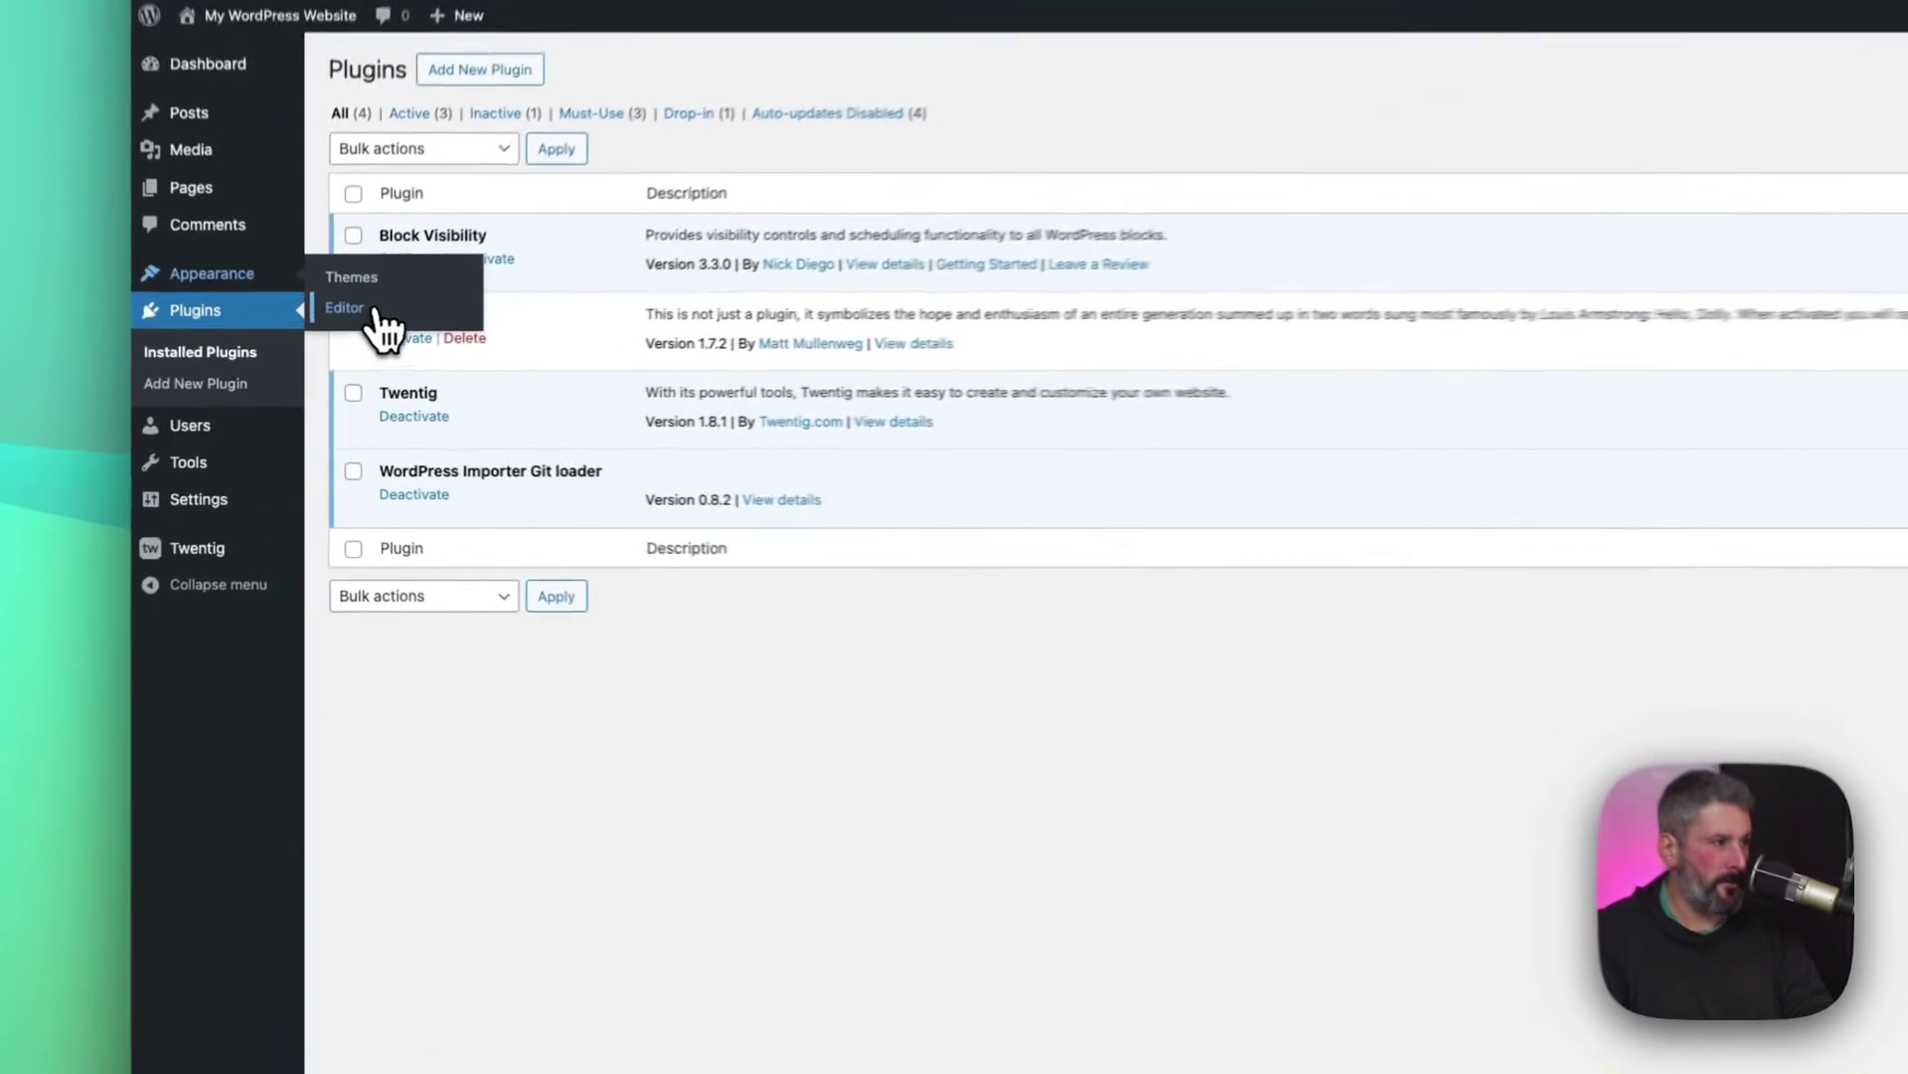
pyautogui.click(326, 364)
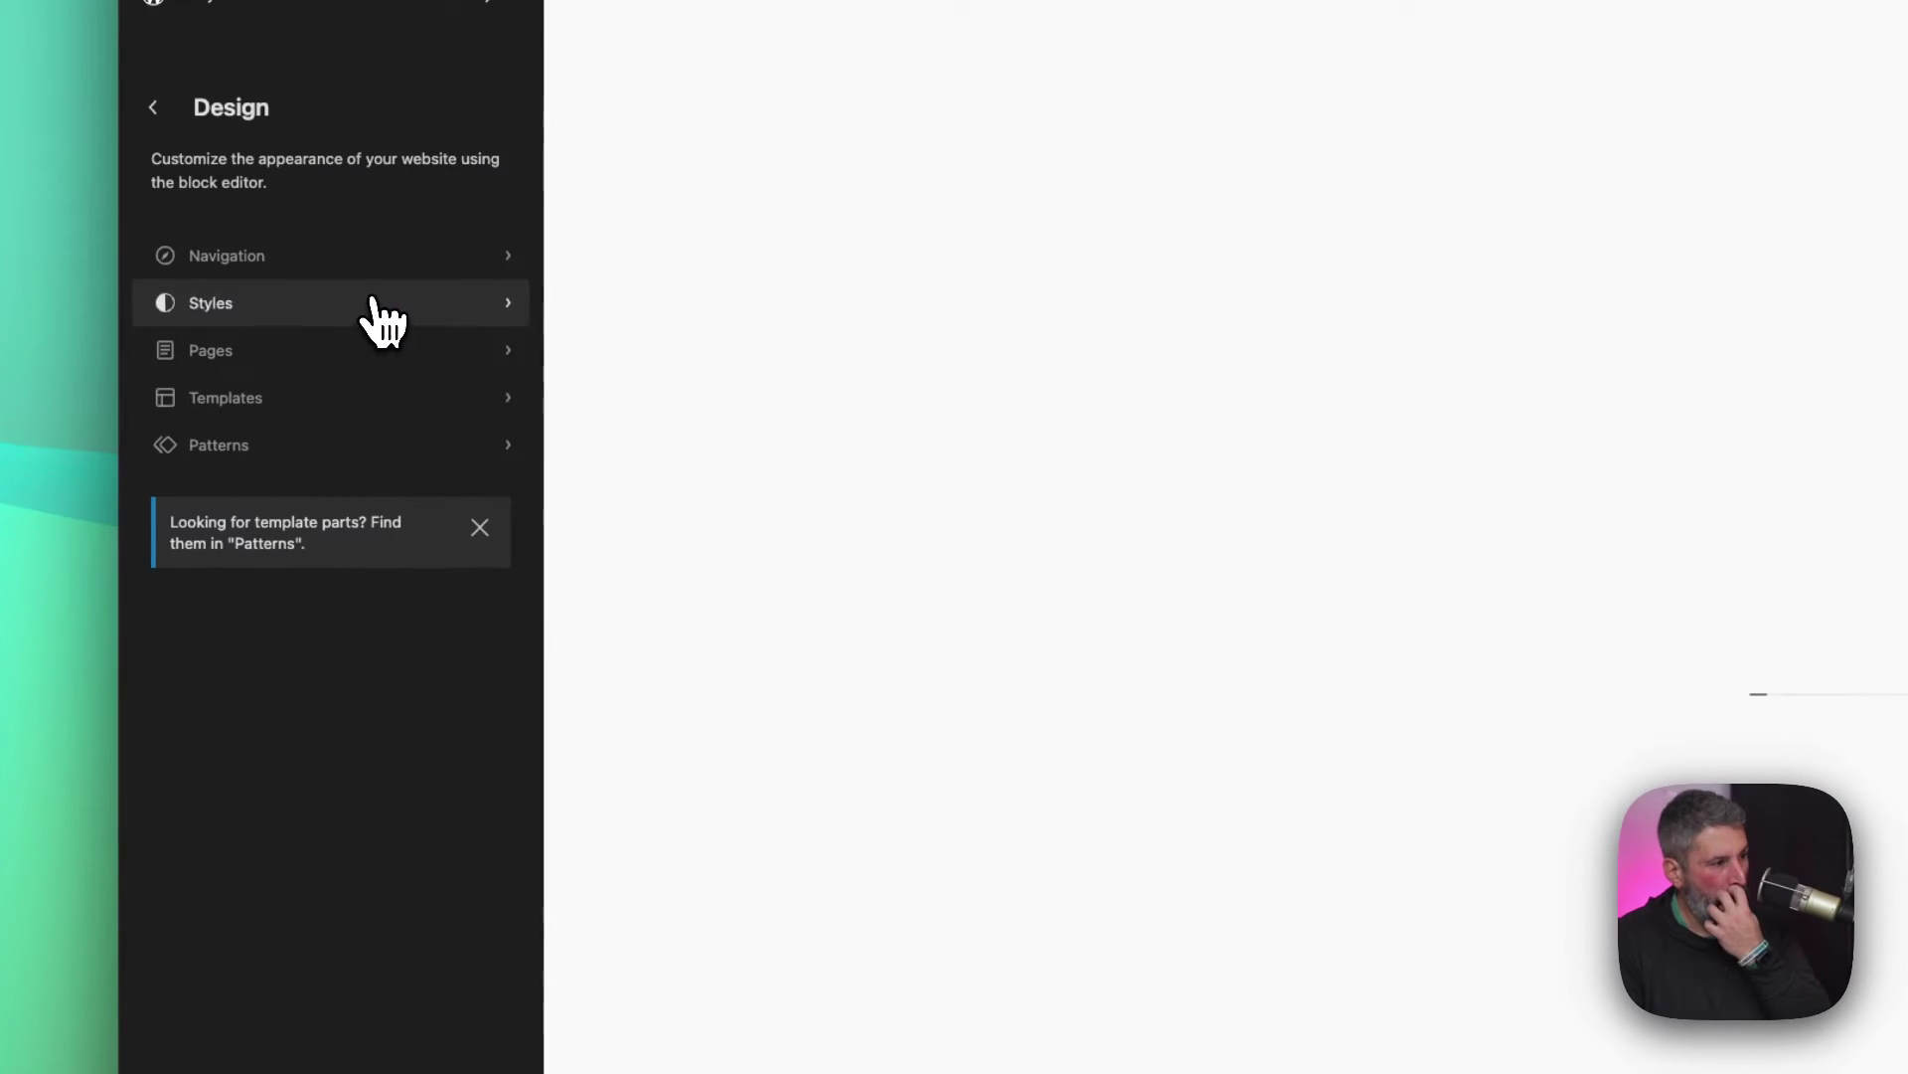
pyautogui.click(361, 444)
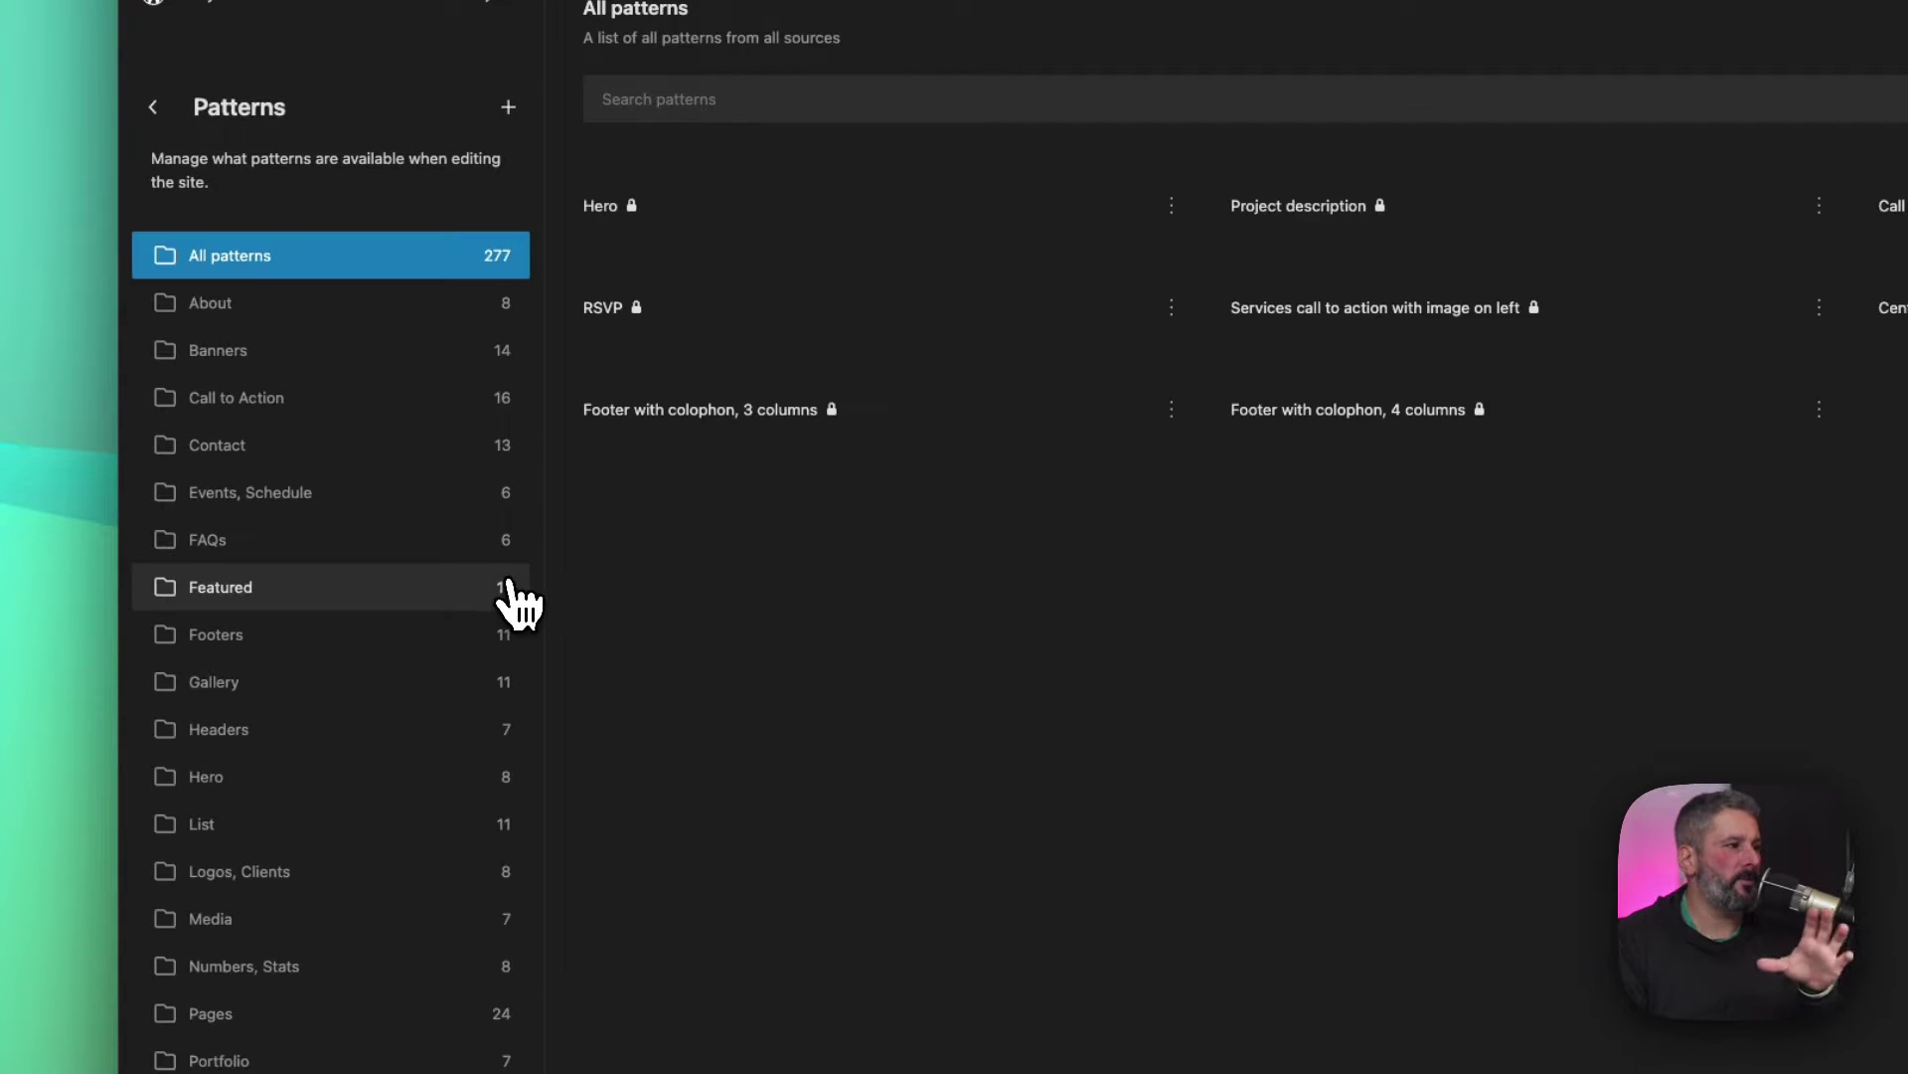
pyautogui.scroll(-1, 497, 616)
pyautogui.scroll(-5, 487, 658)
pyautogui.click(442, 810)
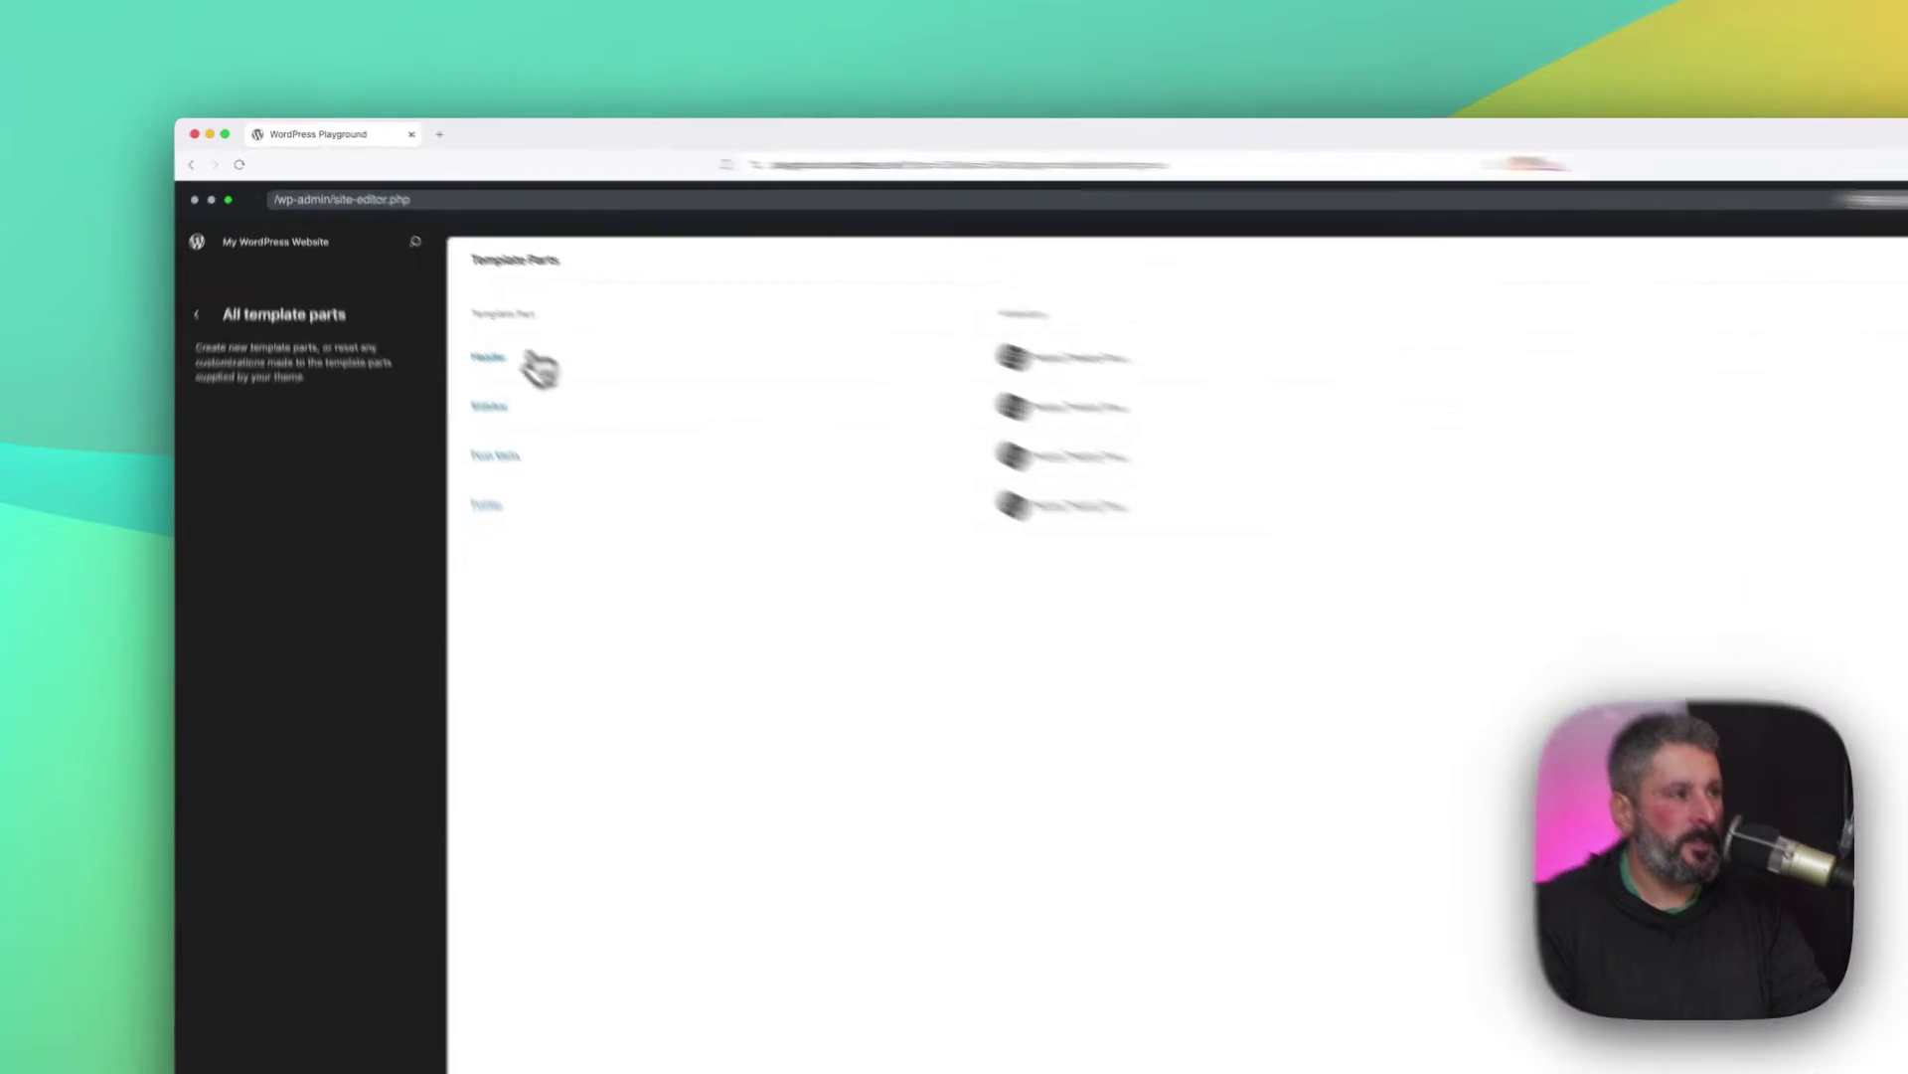
pyautogui.click(446, 305)
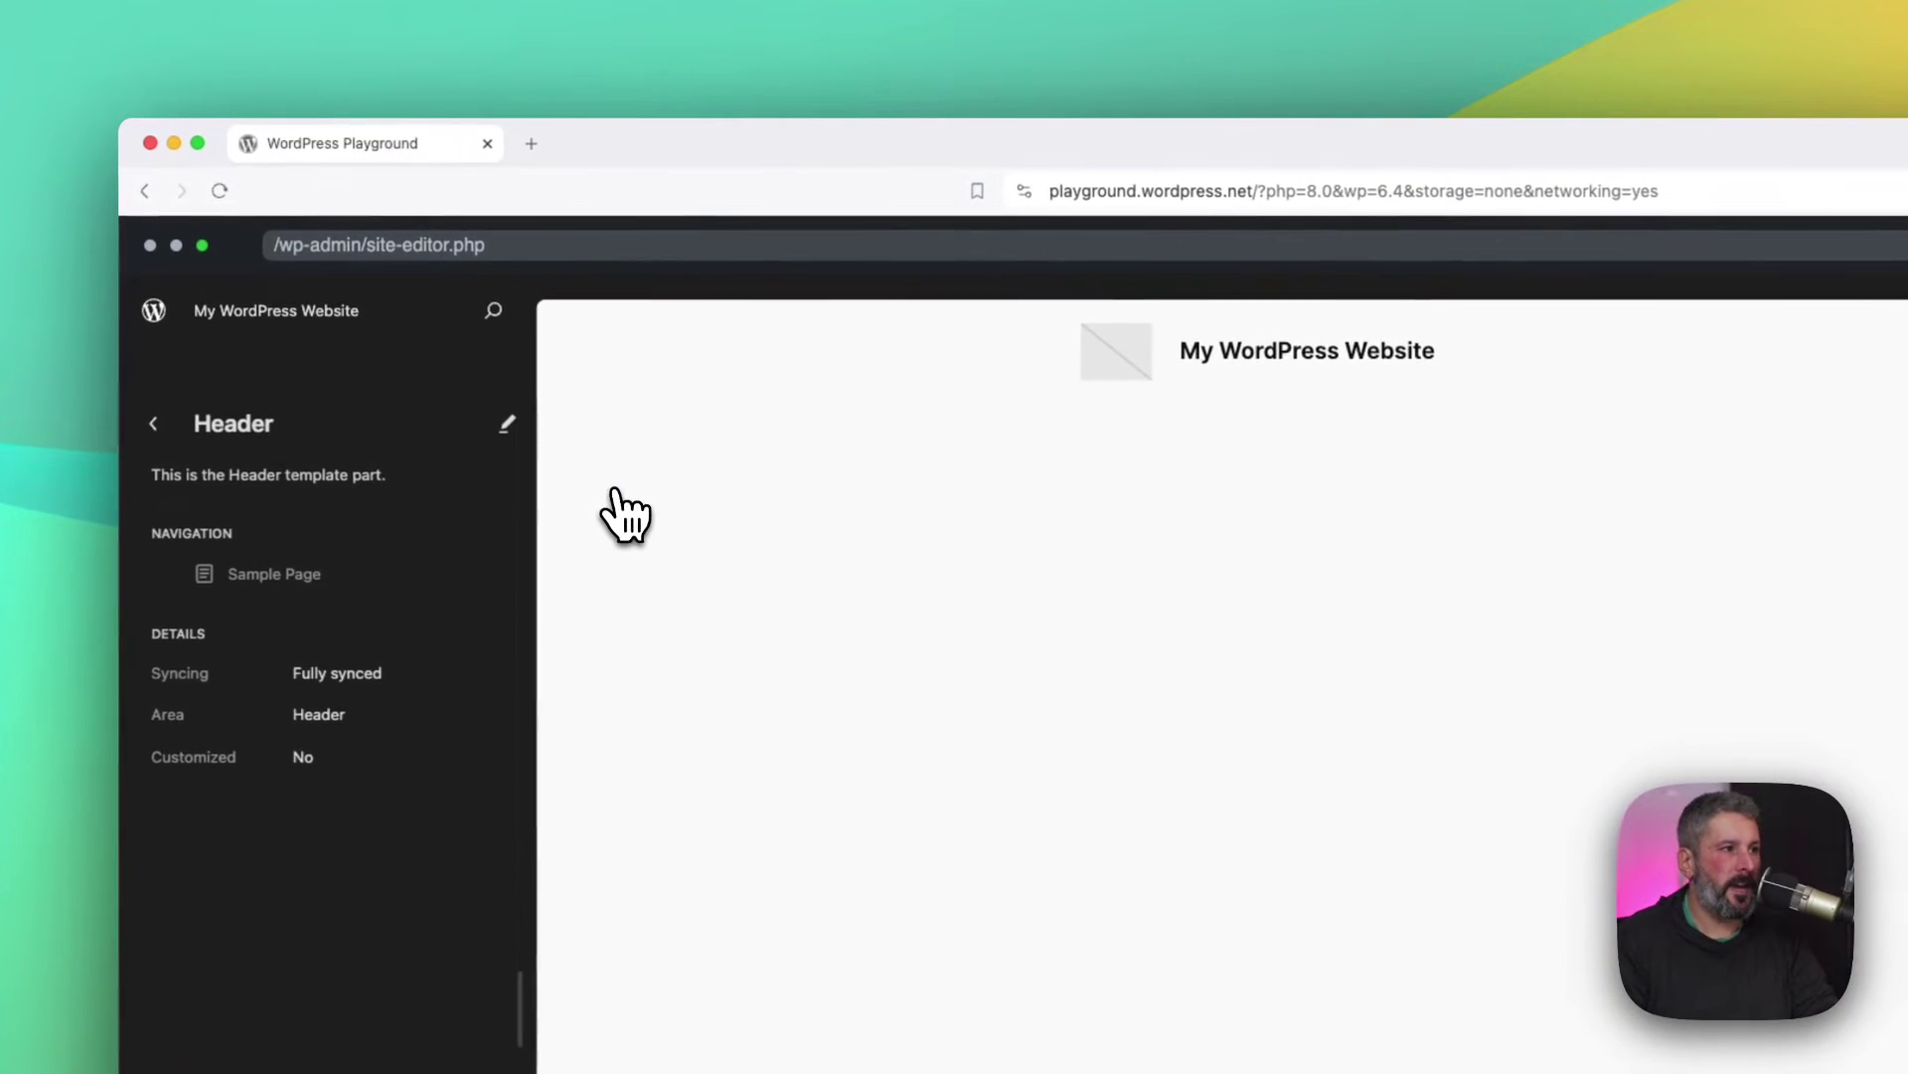
pyautogui.click(508, 426)
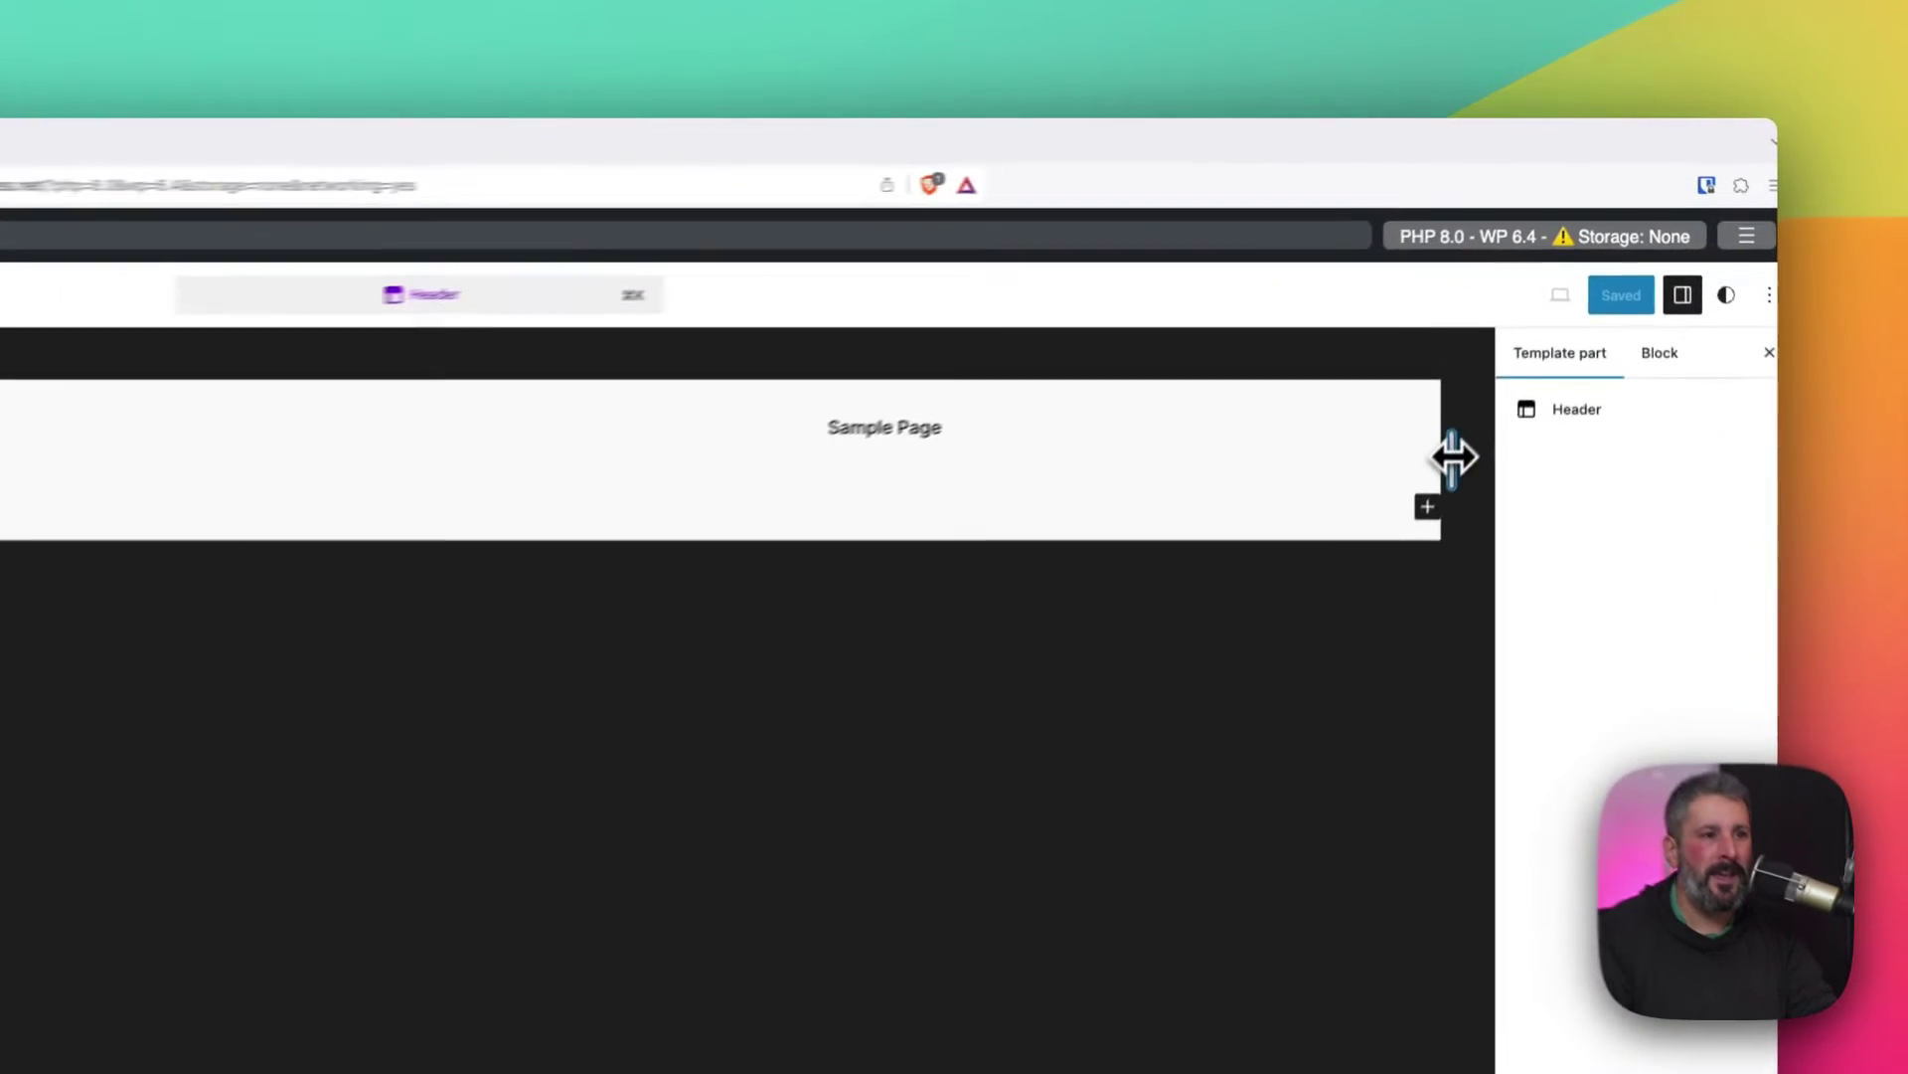
# Narrow the Header preview to mobile width so the Sample Page link collapses into a menu icon.
pyautogui.moveTo(1534, 302); pyautogui.dragTo(1094, 321)
pyautogui.moveTo(815, 524)
pyautogui.mouseDown()
pyautogui.moveTo(946, 523)
pyautogui.moveTo(662, 505)
pyautogui.moveTo(1100, 535)
pyautogui.moveTo(841, 523)
pyautogui.mouseUp()
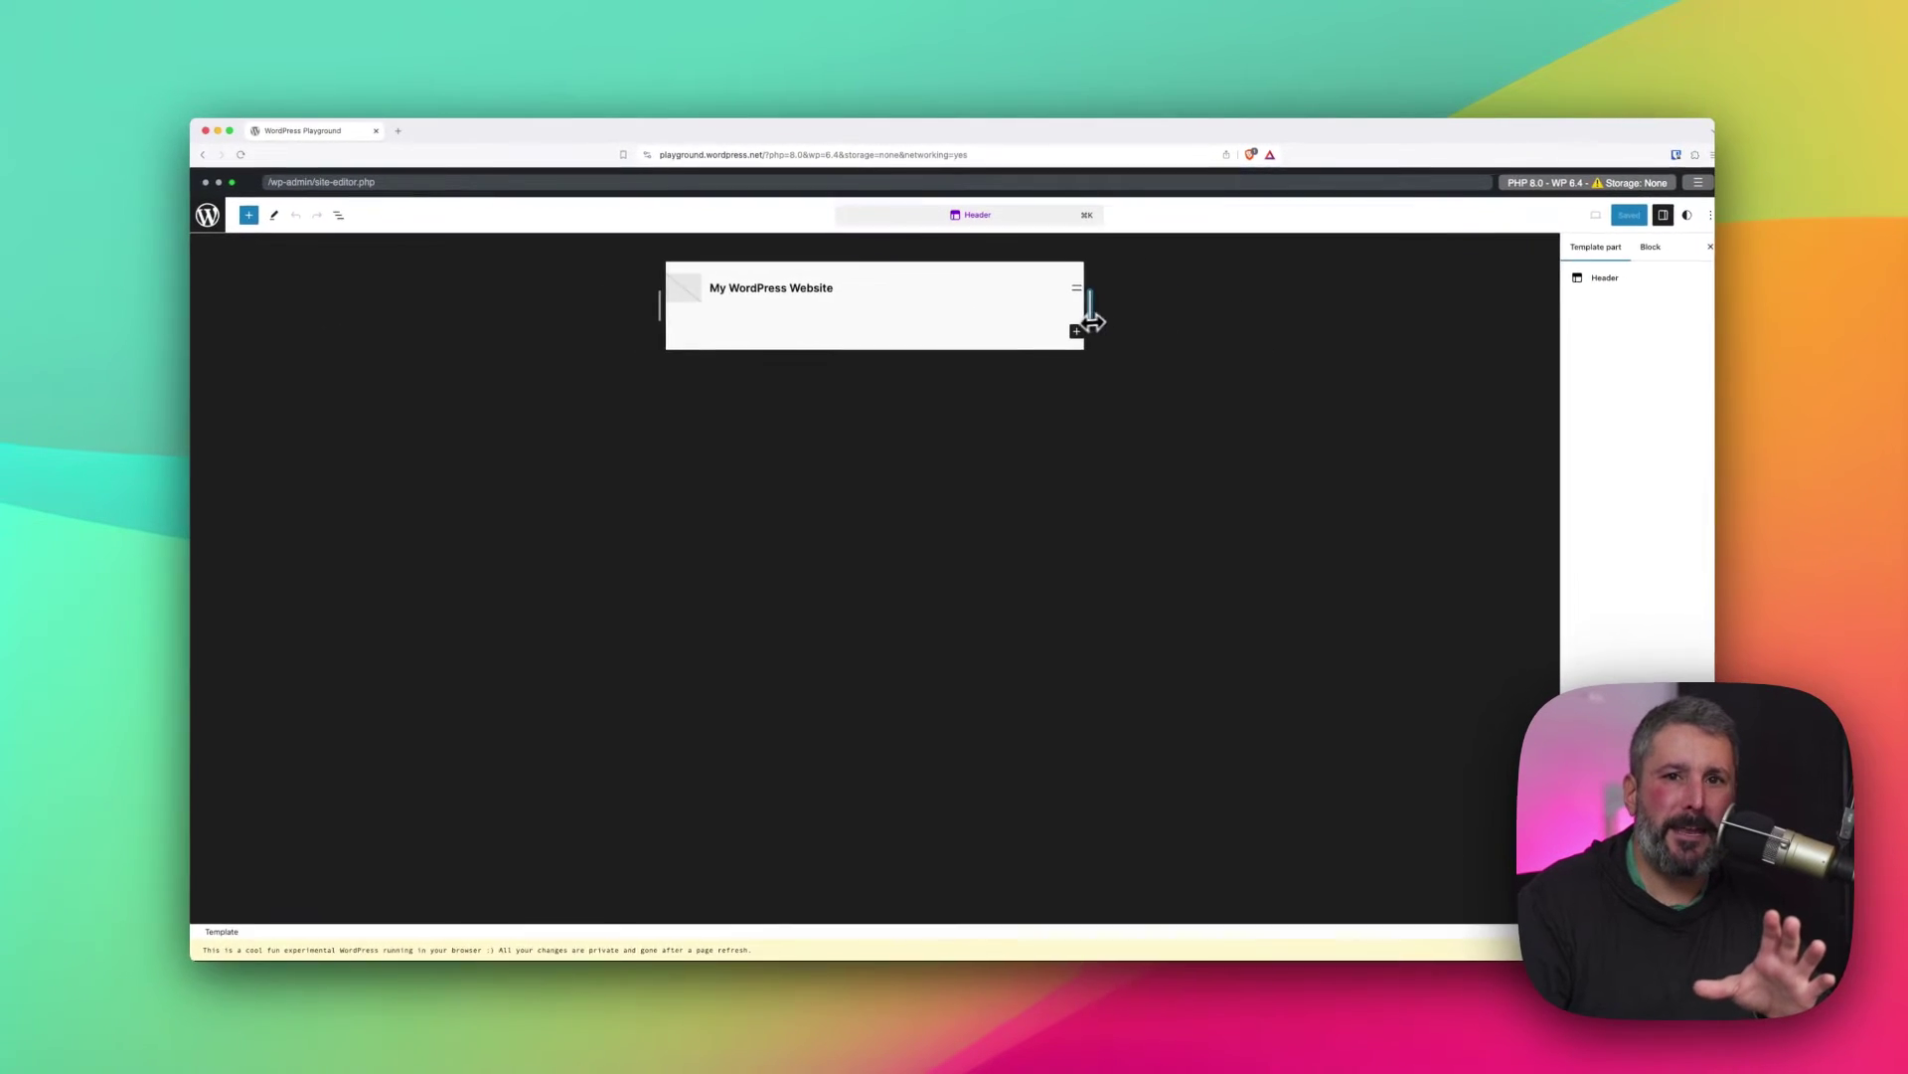
pyautogui.moveTo(1093, 321); pyautogui.dragTo(1033, 328)
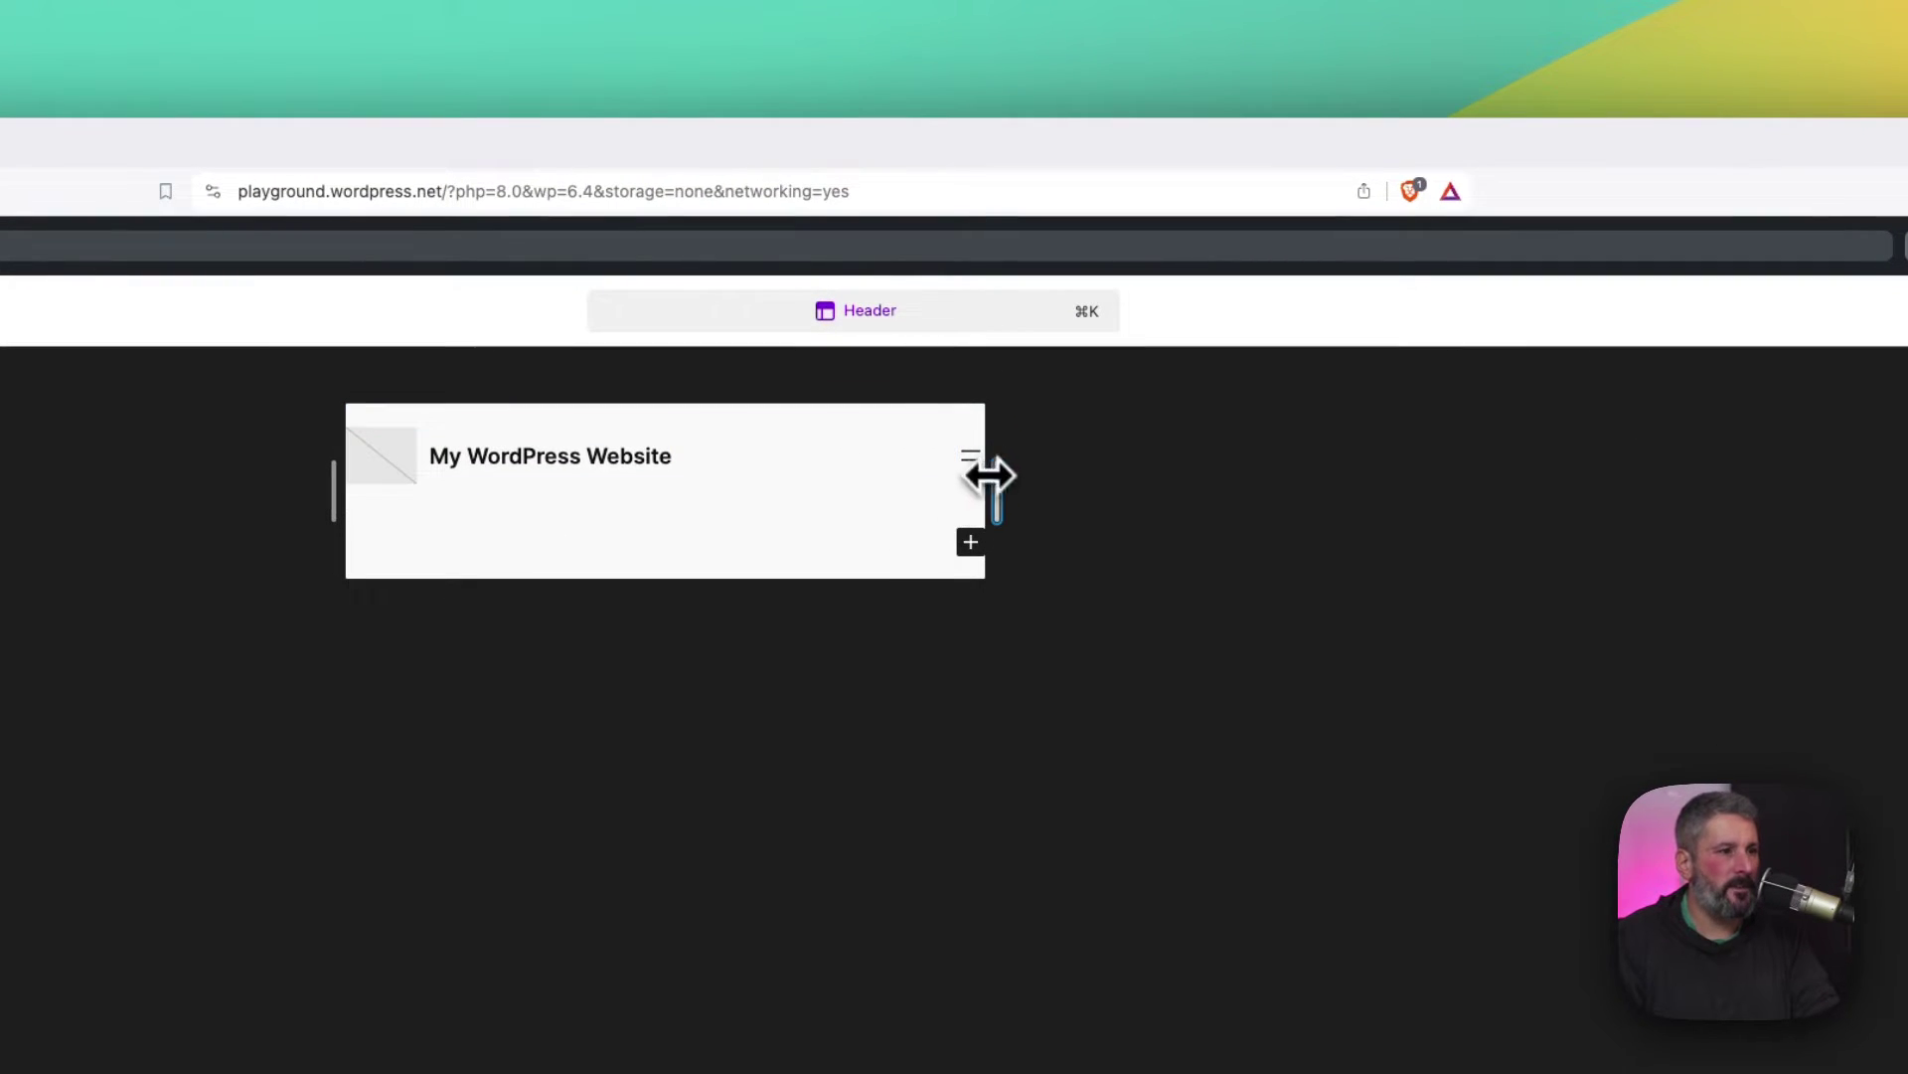
# Set the header Navigation block's collapsed mobile menu to the three-line icon.
pyautogui.moveTo(993, 471)
pyautogui.mouseDown()
pyautogui.moveTo(1347, 510)
pyautogui.moveTo(1014, 494)
pyautogui.moveTo(982, 473)
pyautogui.mouseUp()
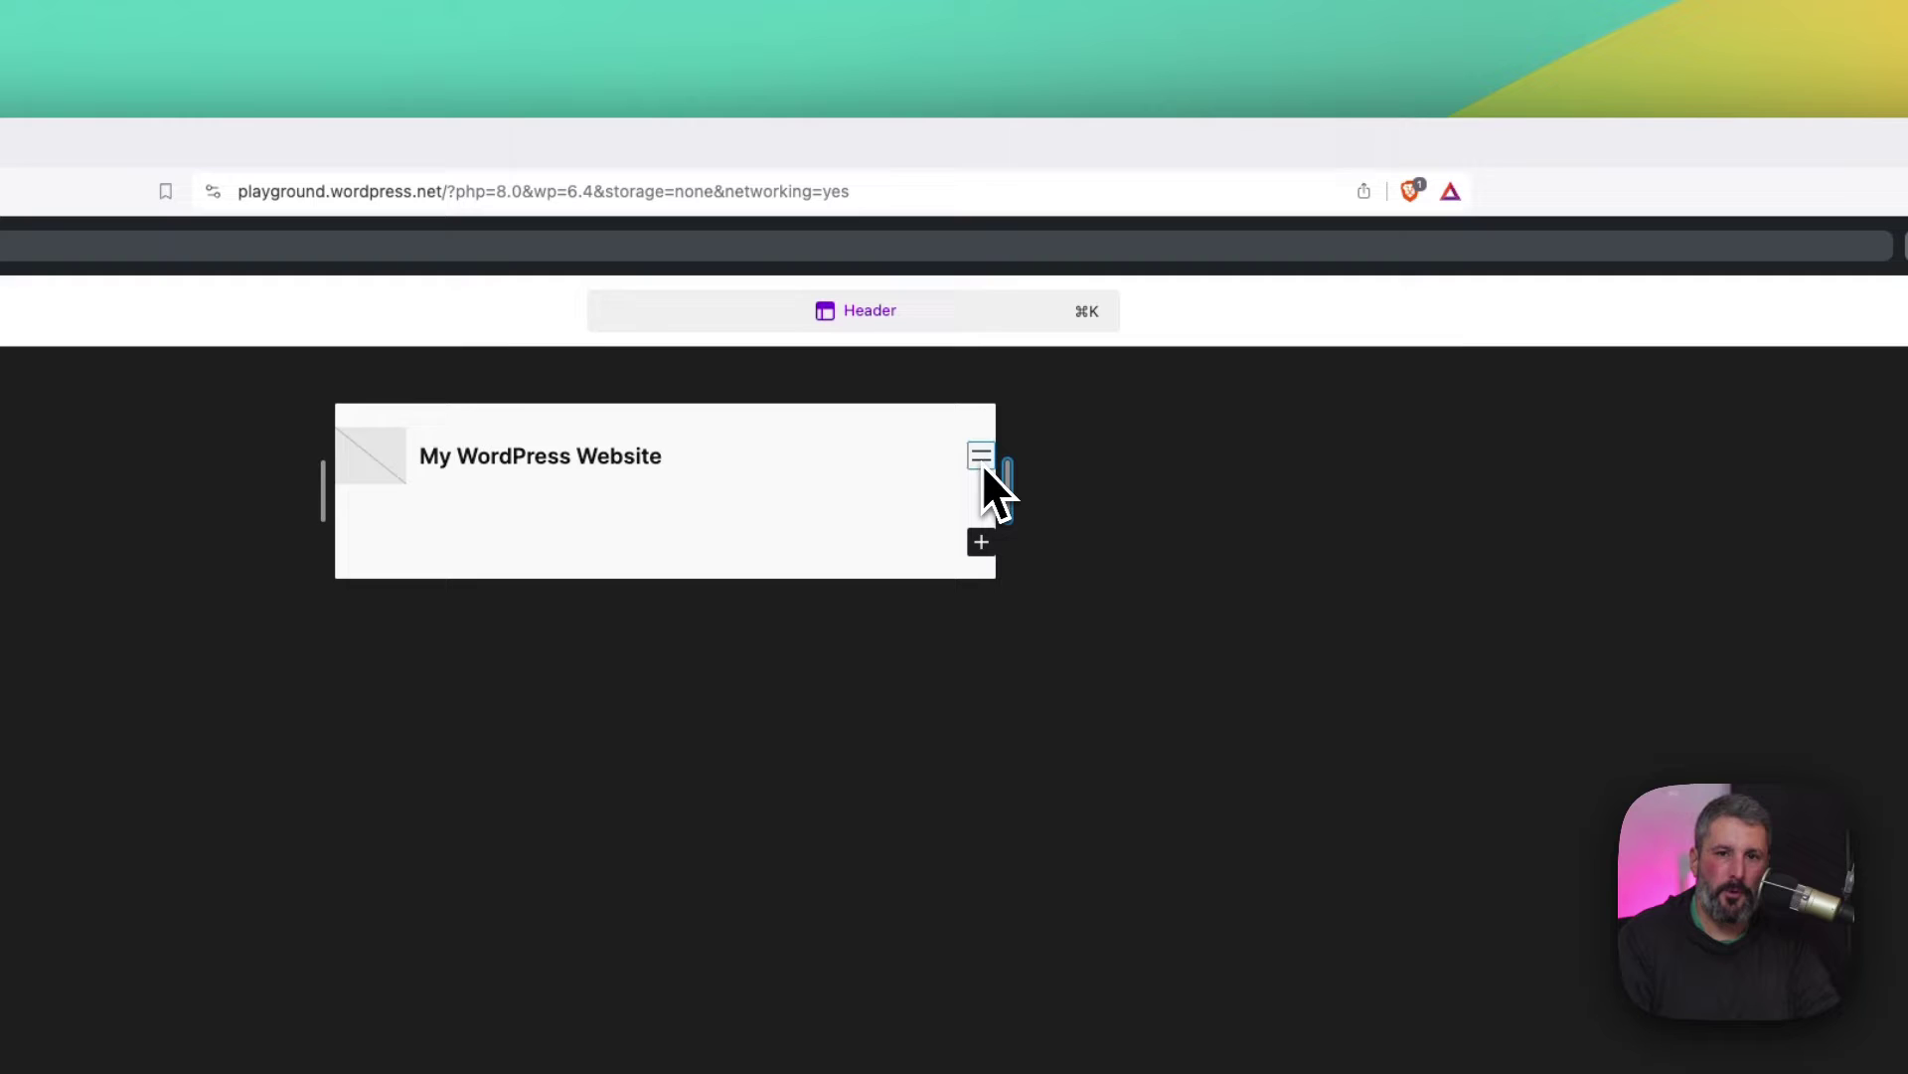
pyautogui.click(988, 471)
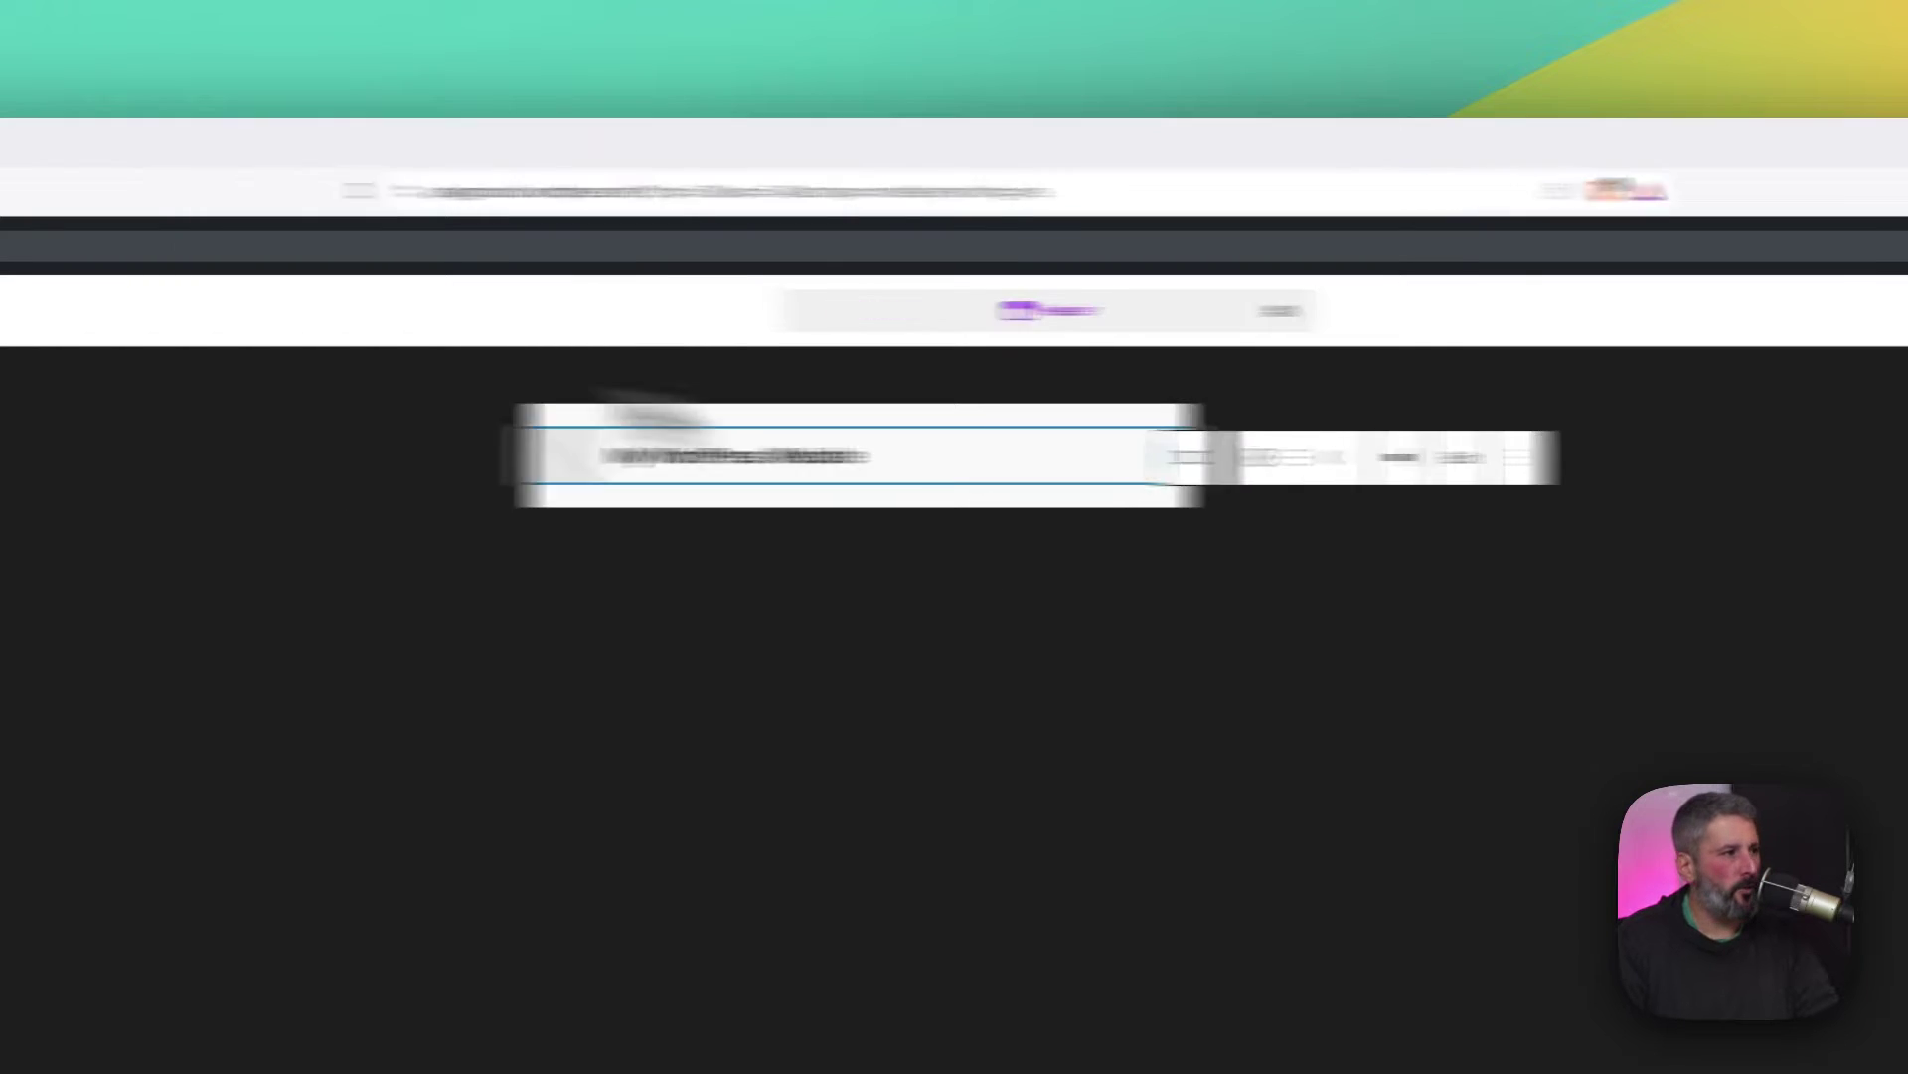
pyautogui.click(348, 313)
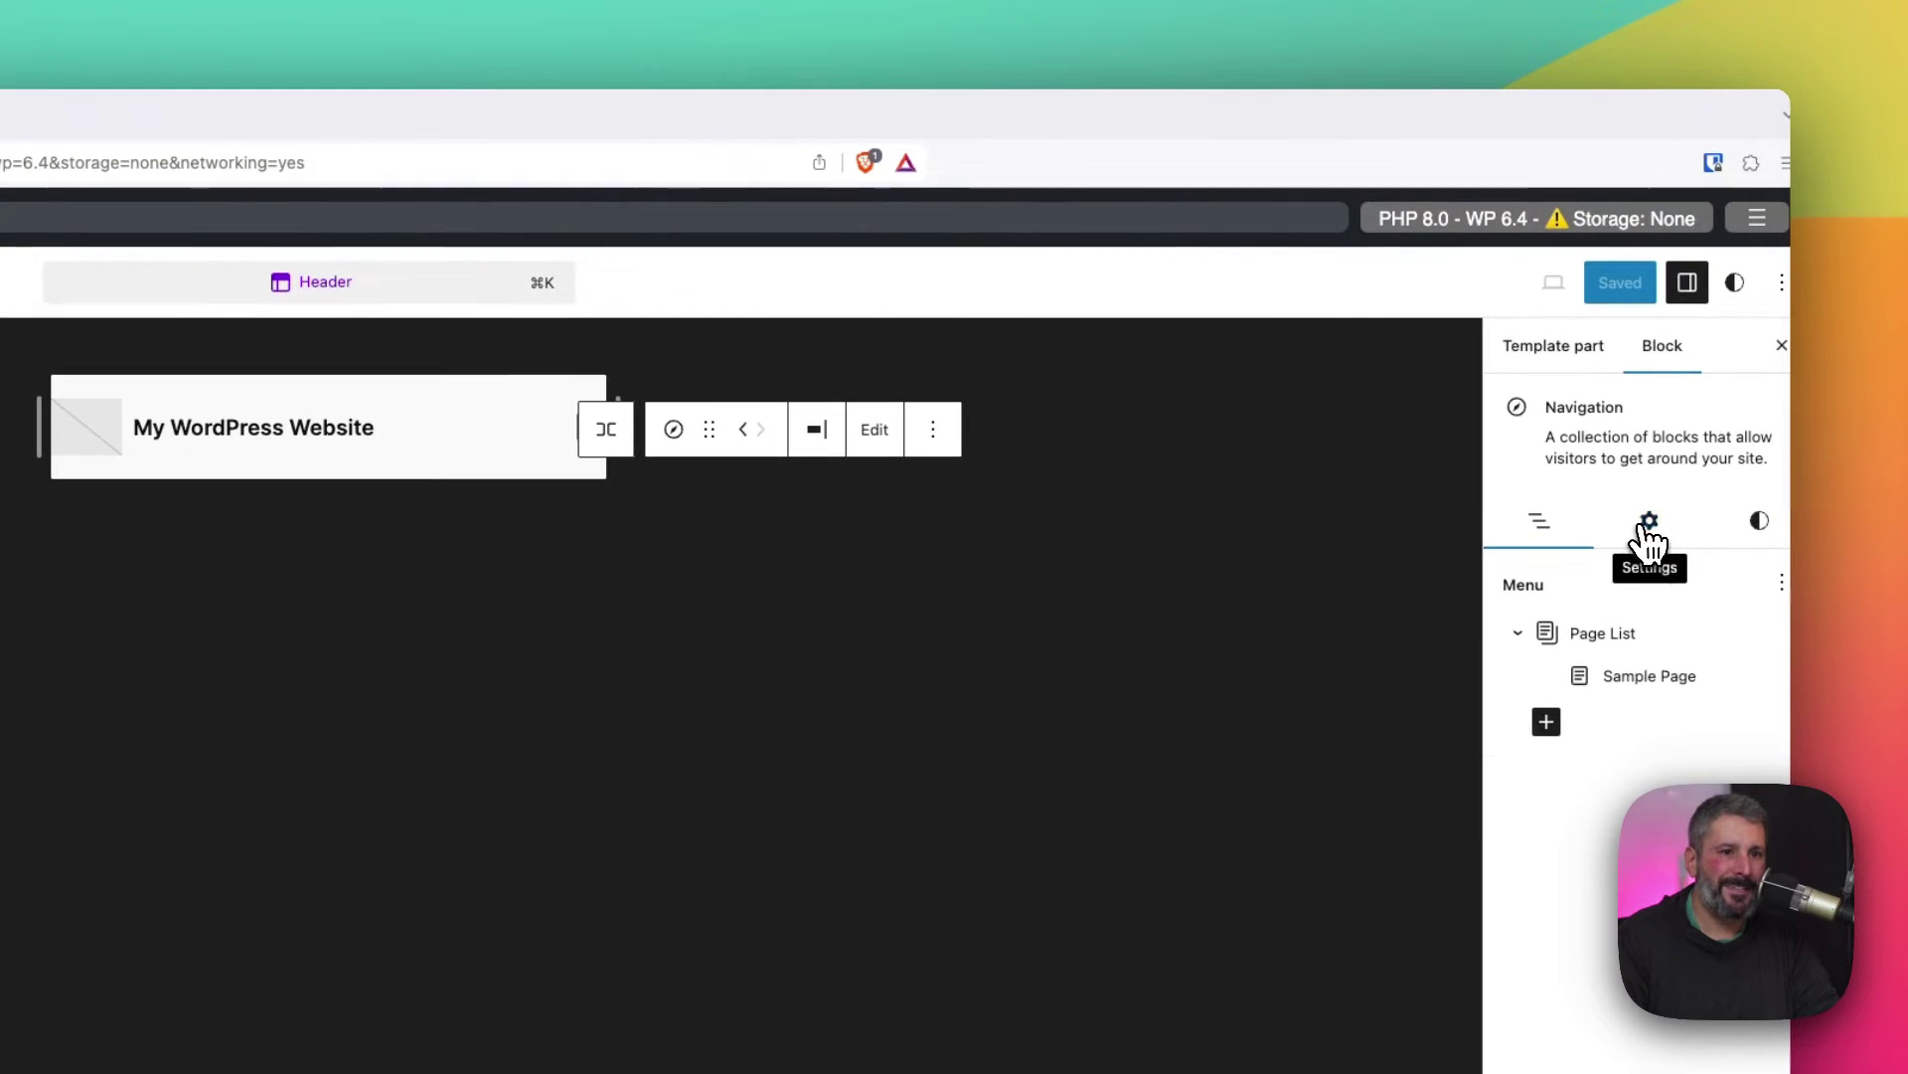
pyautogui.click(1782, 487)
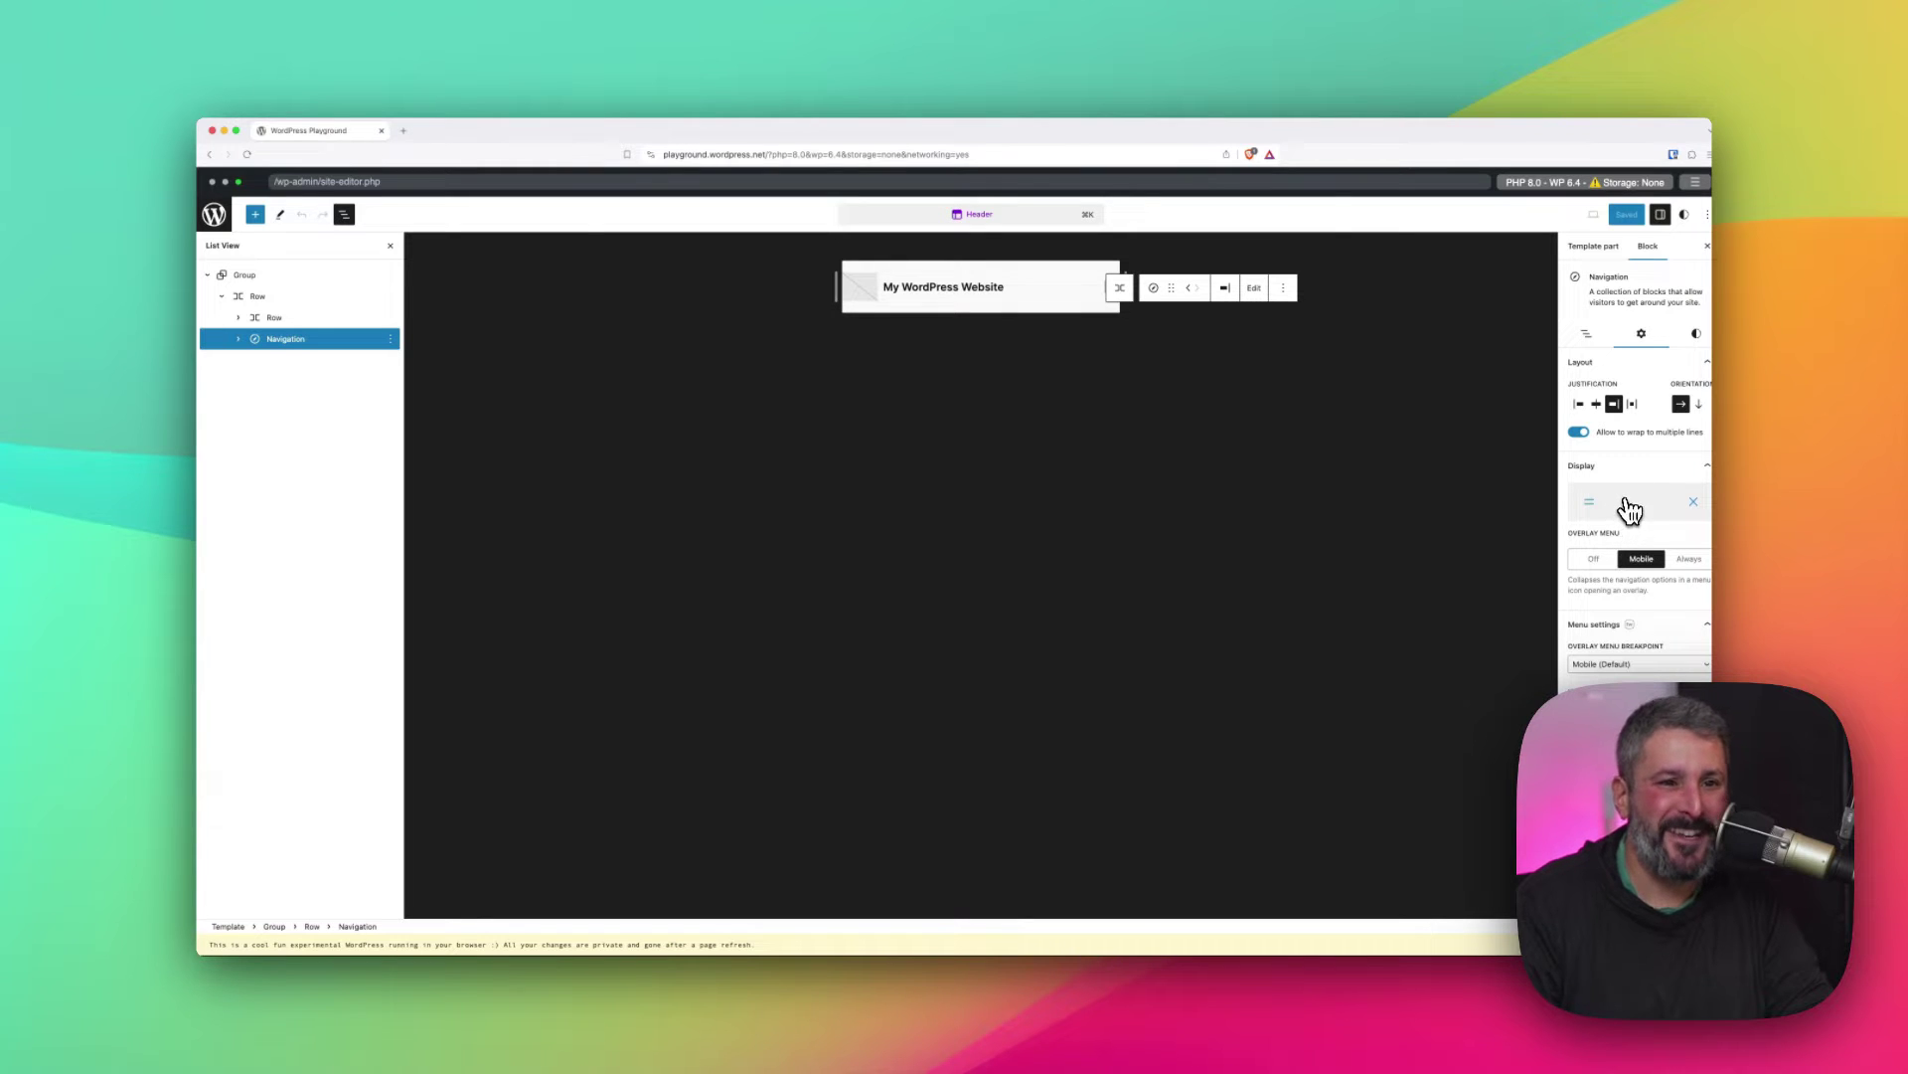
pyautogui.click(1629, 509)
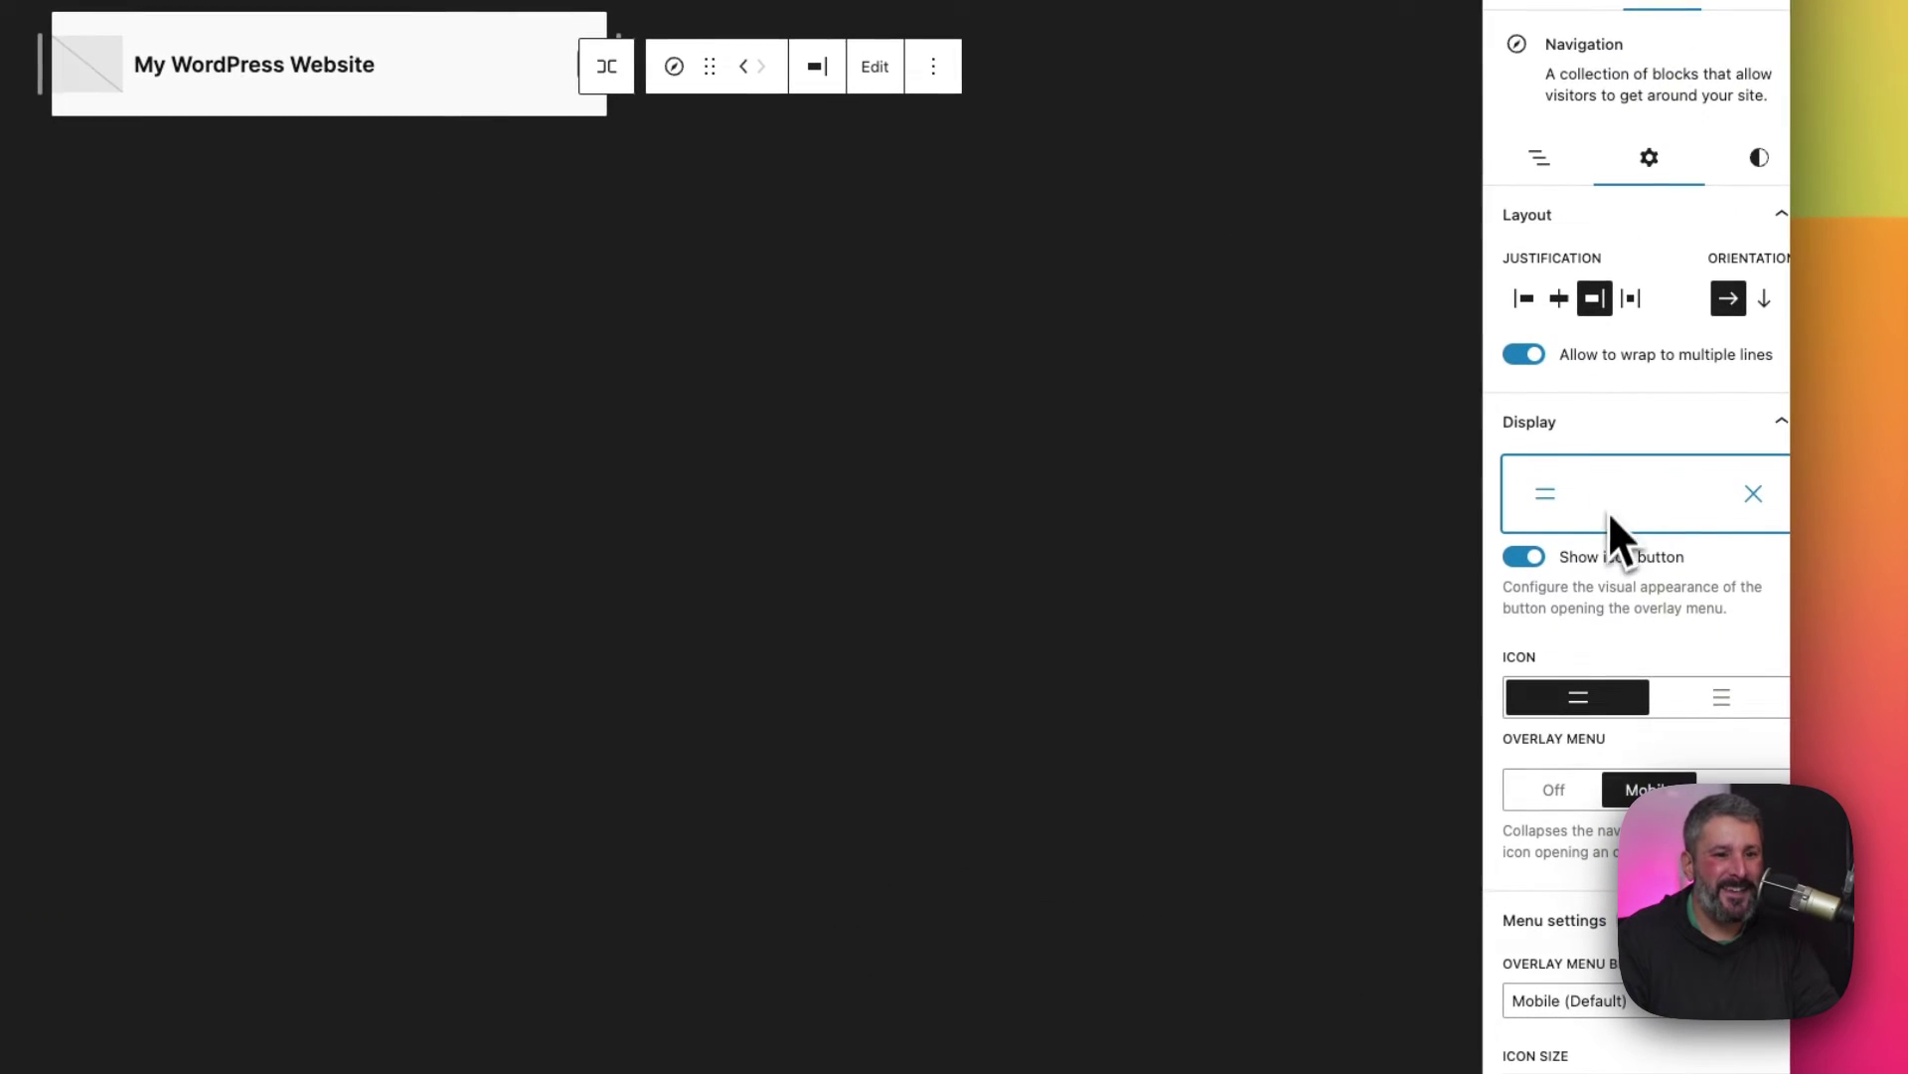
pyautogui.click(1725, 712)
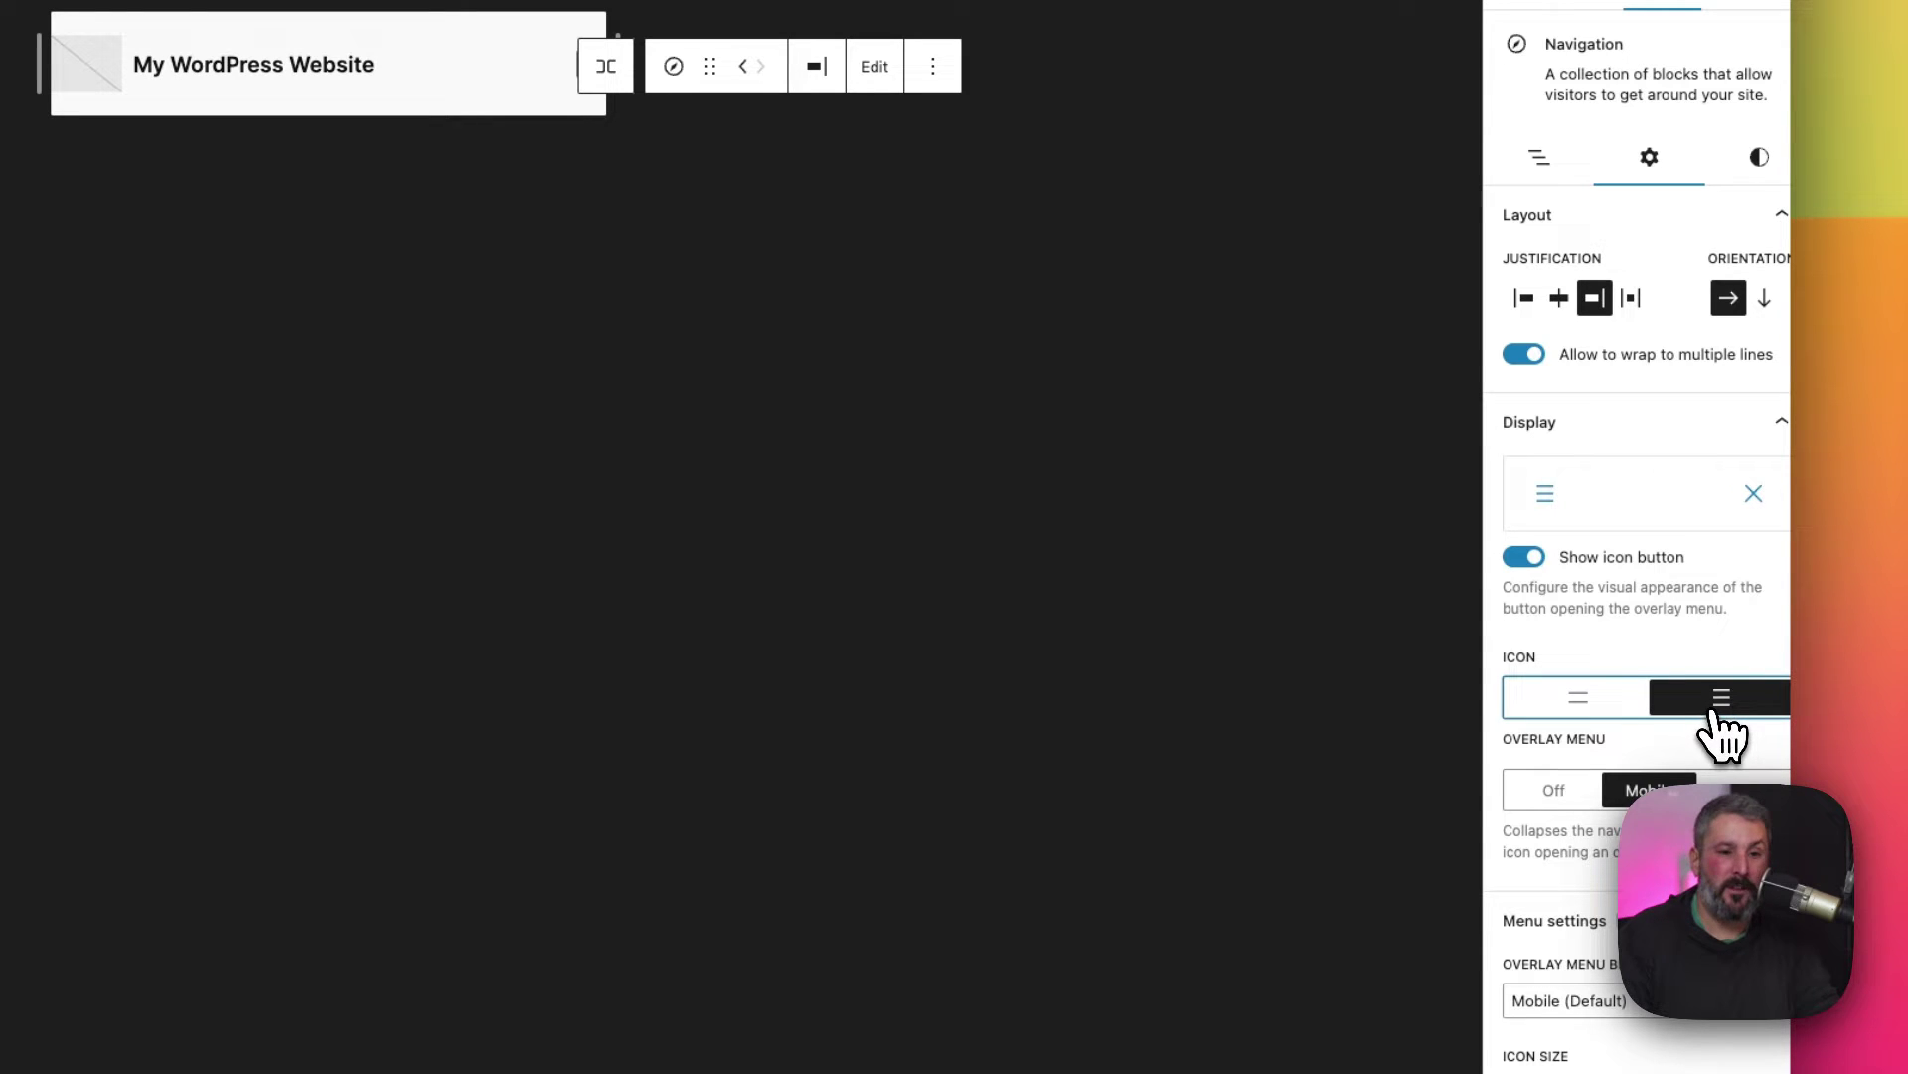
pyautogui.click(1133, 534)
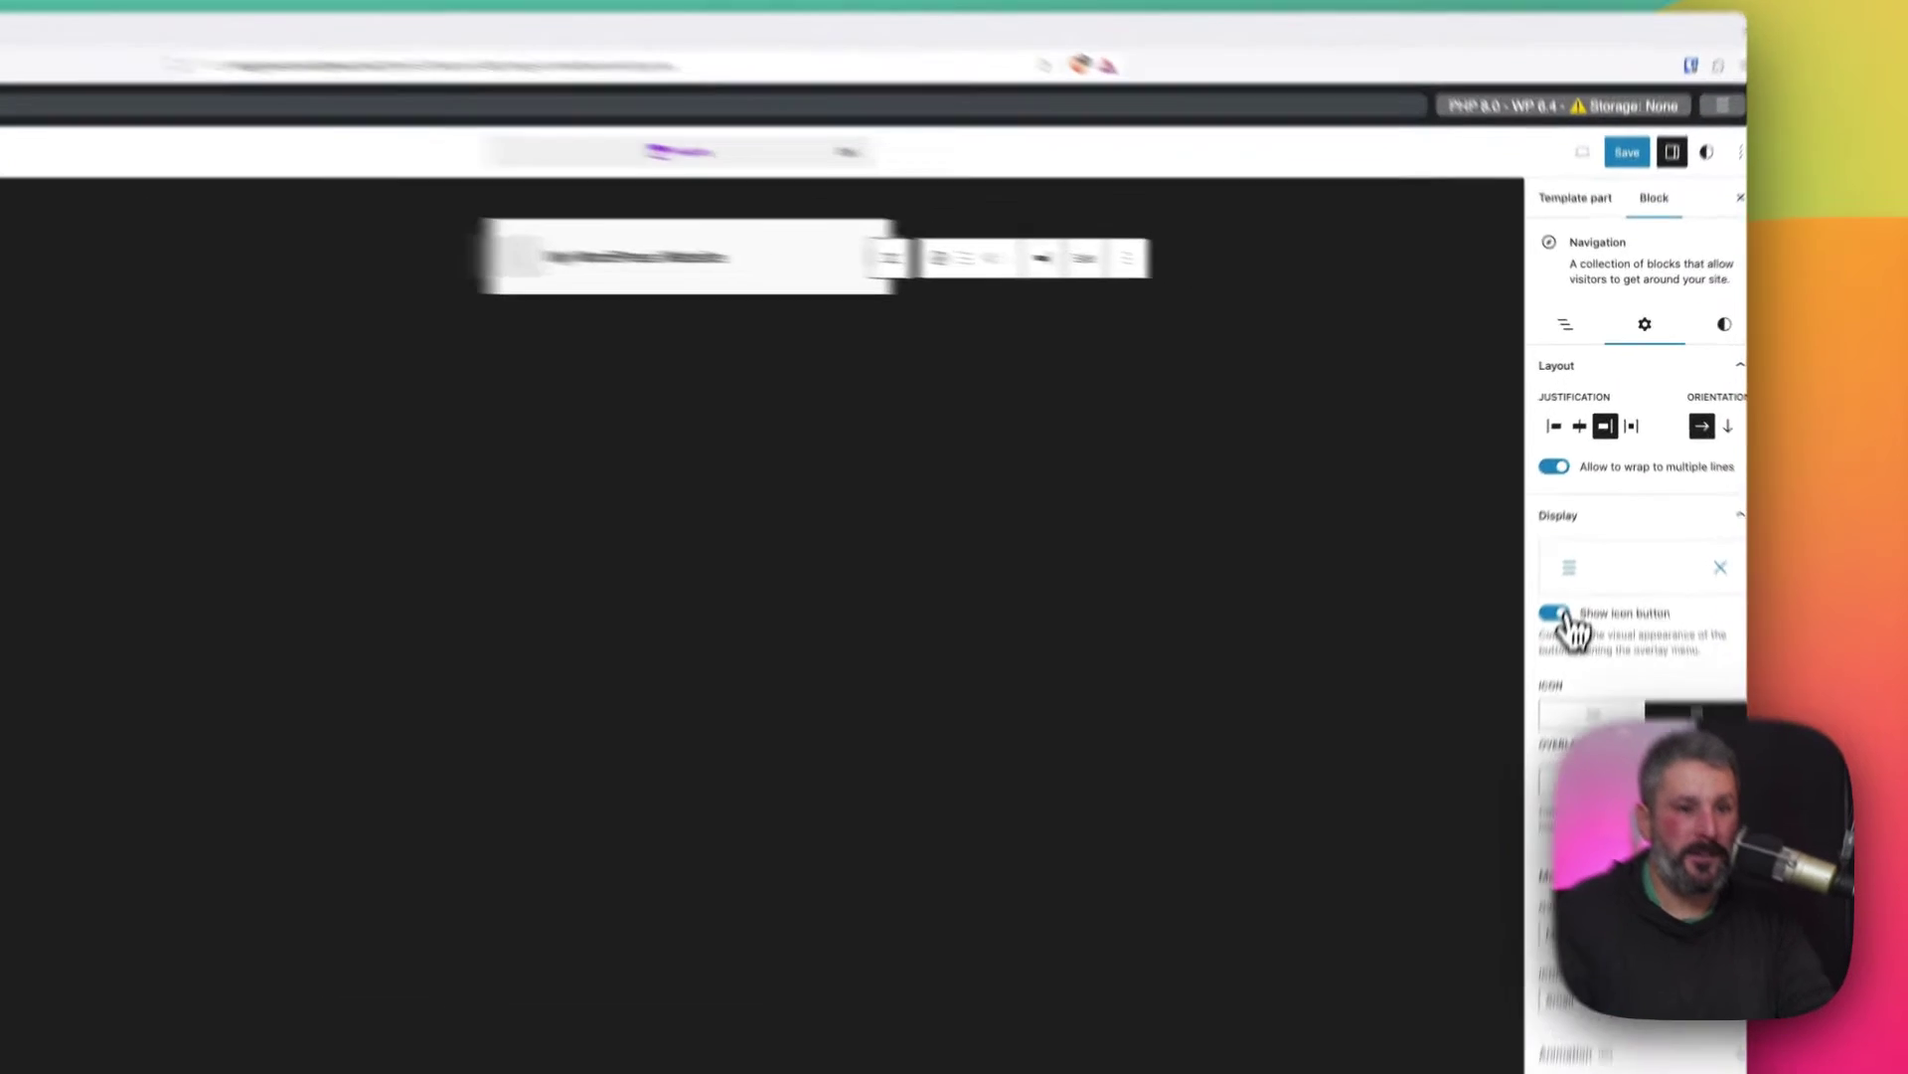
pyautogui.click(1582, 534)
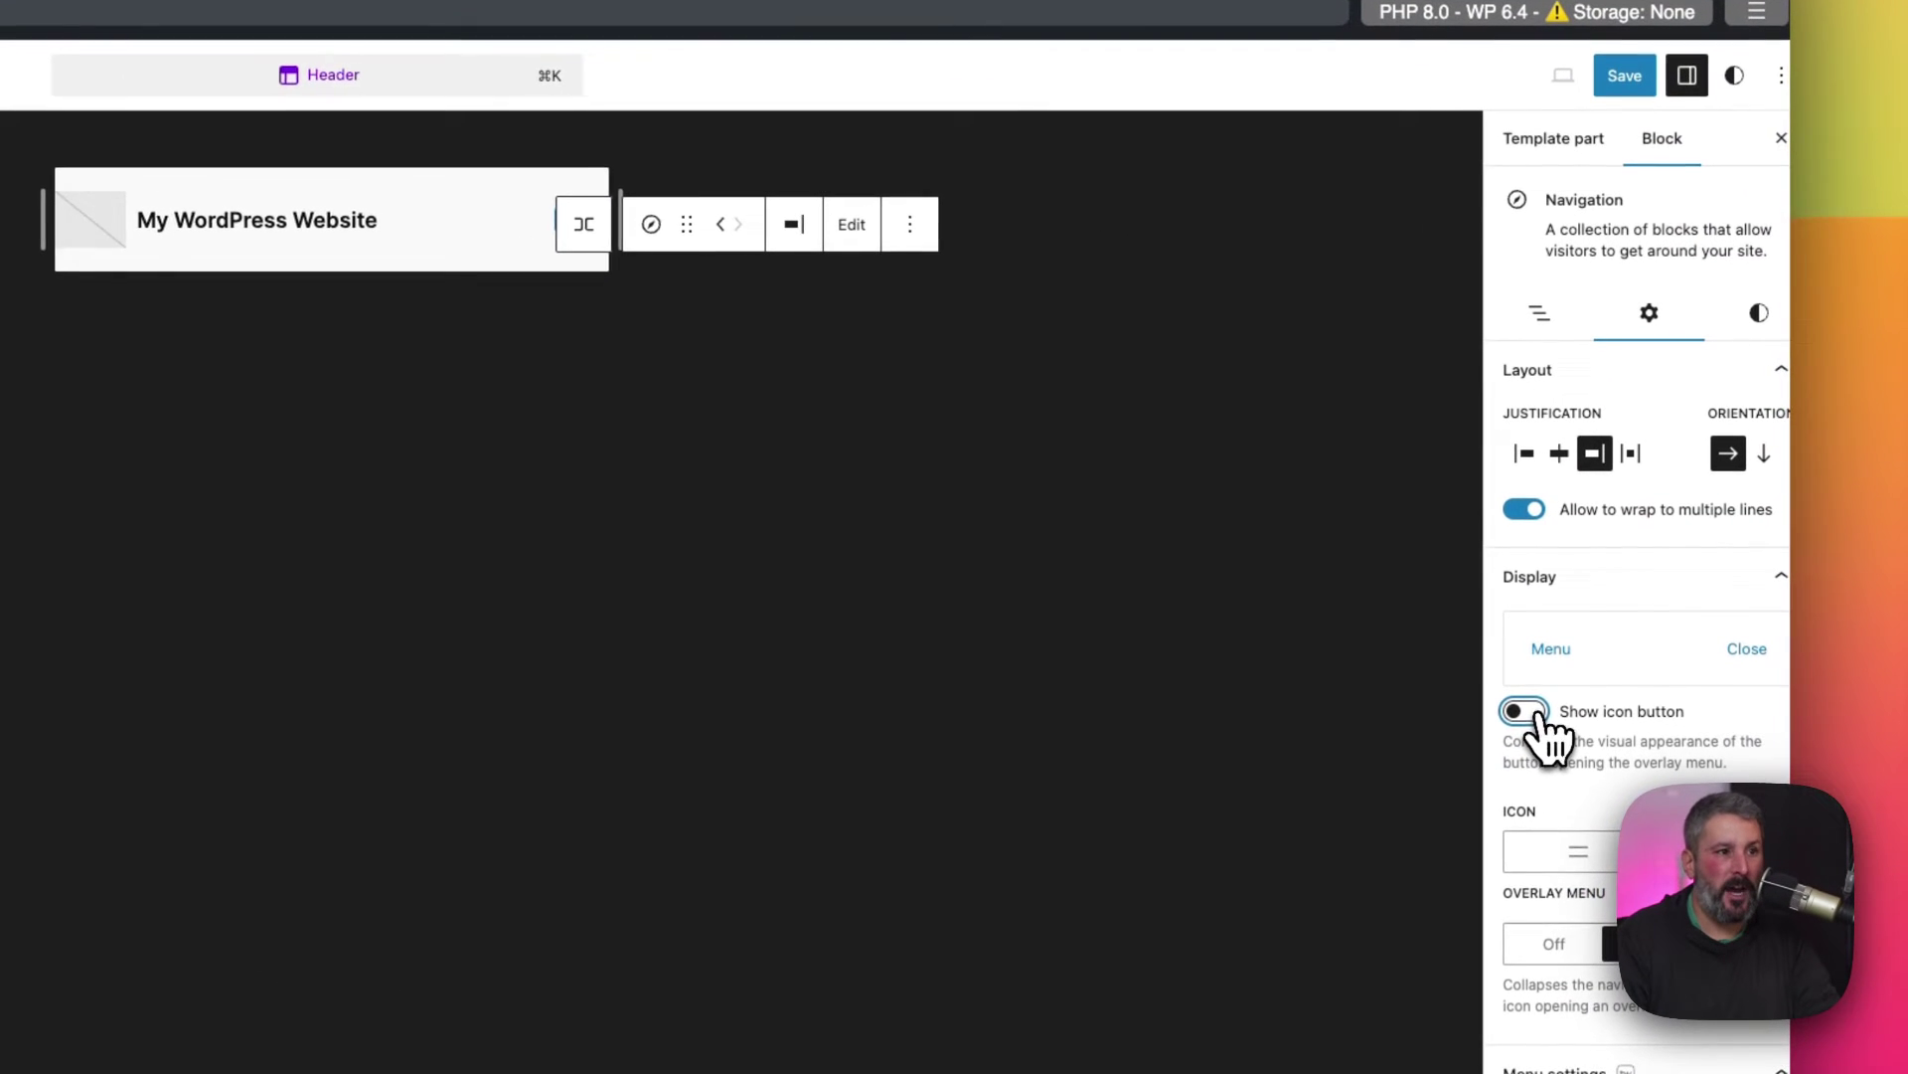
pyautogui.click(1044, 533)
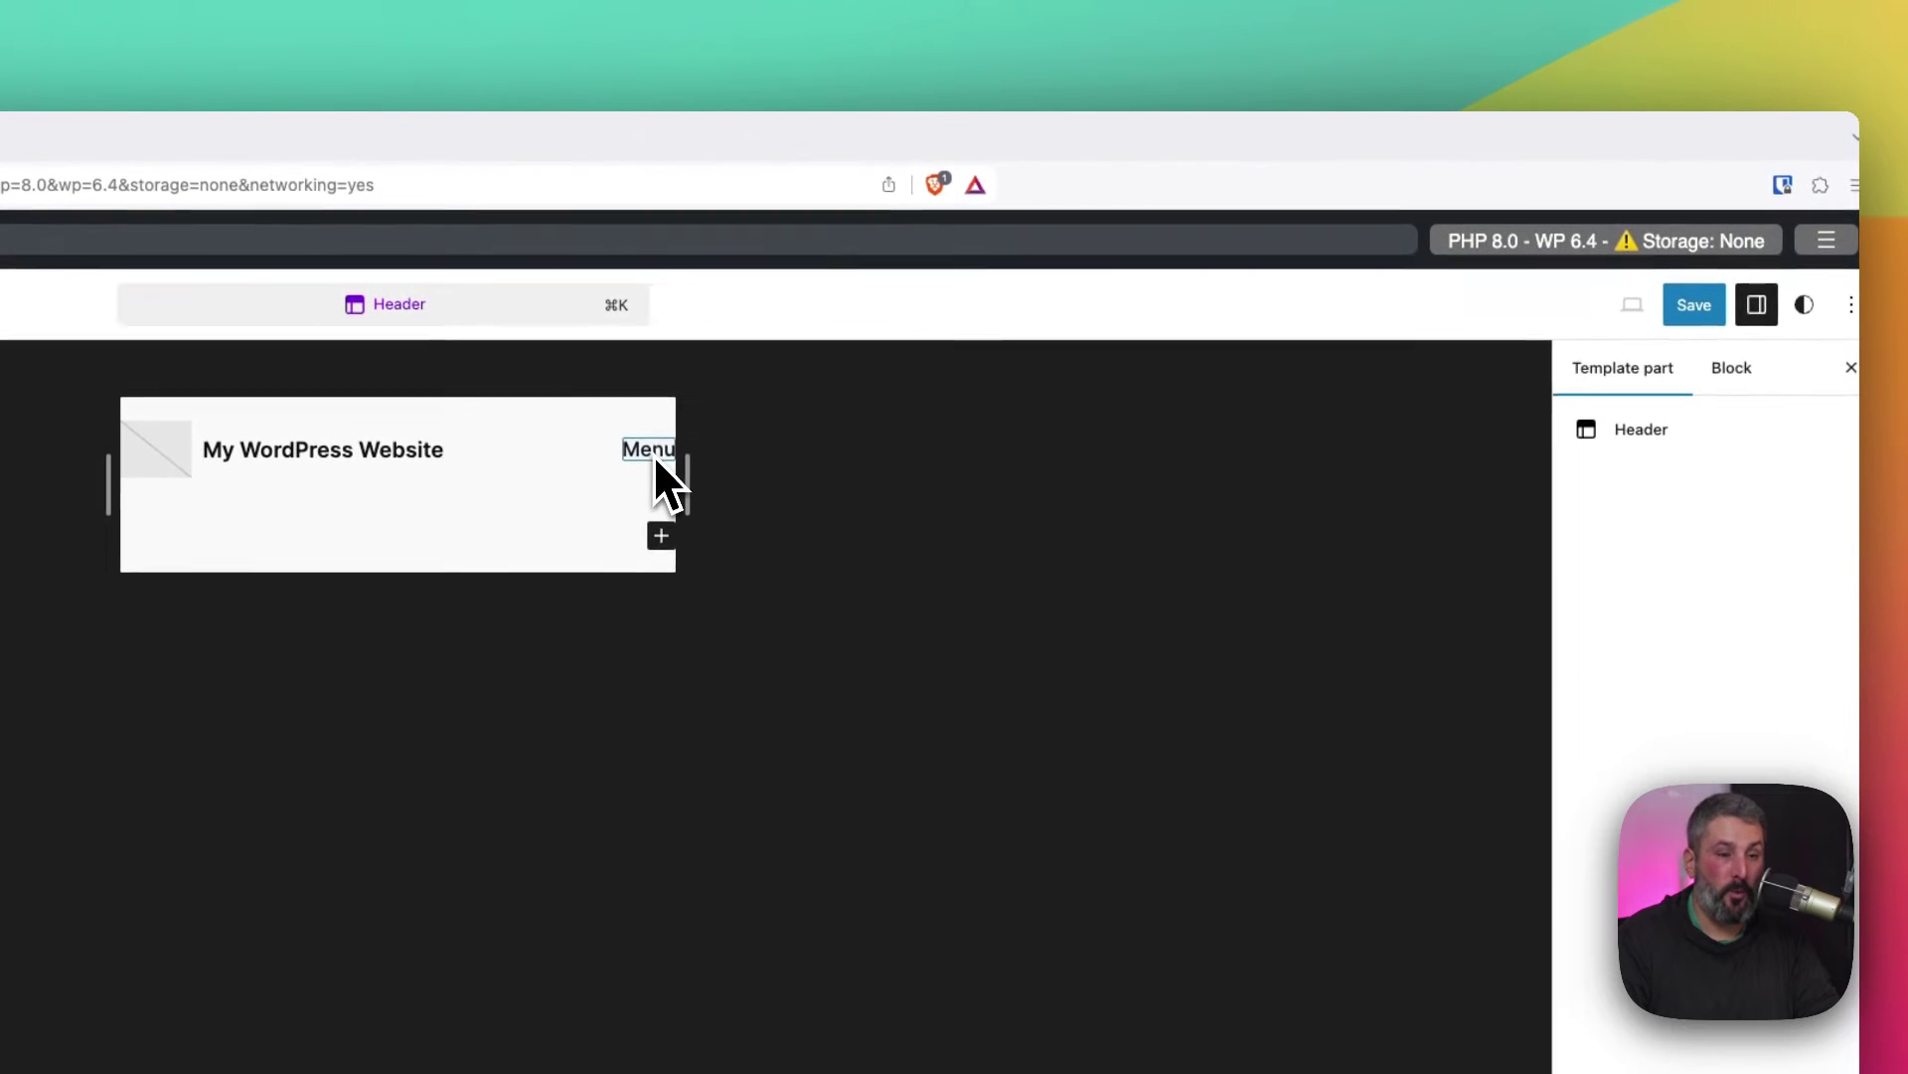
pyautogui.click(656, 455)
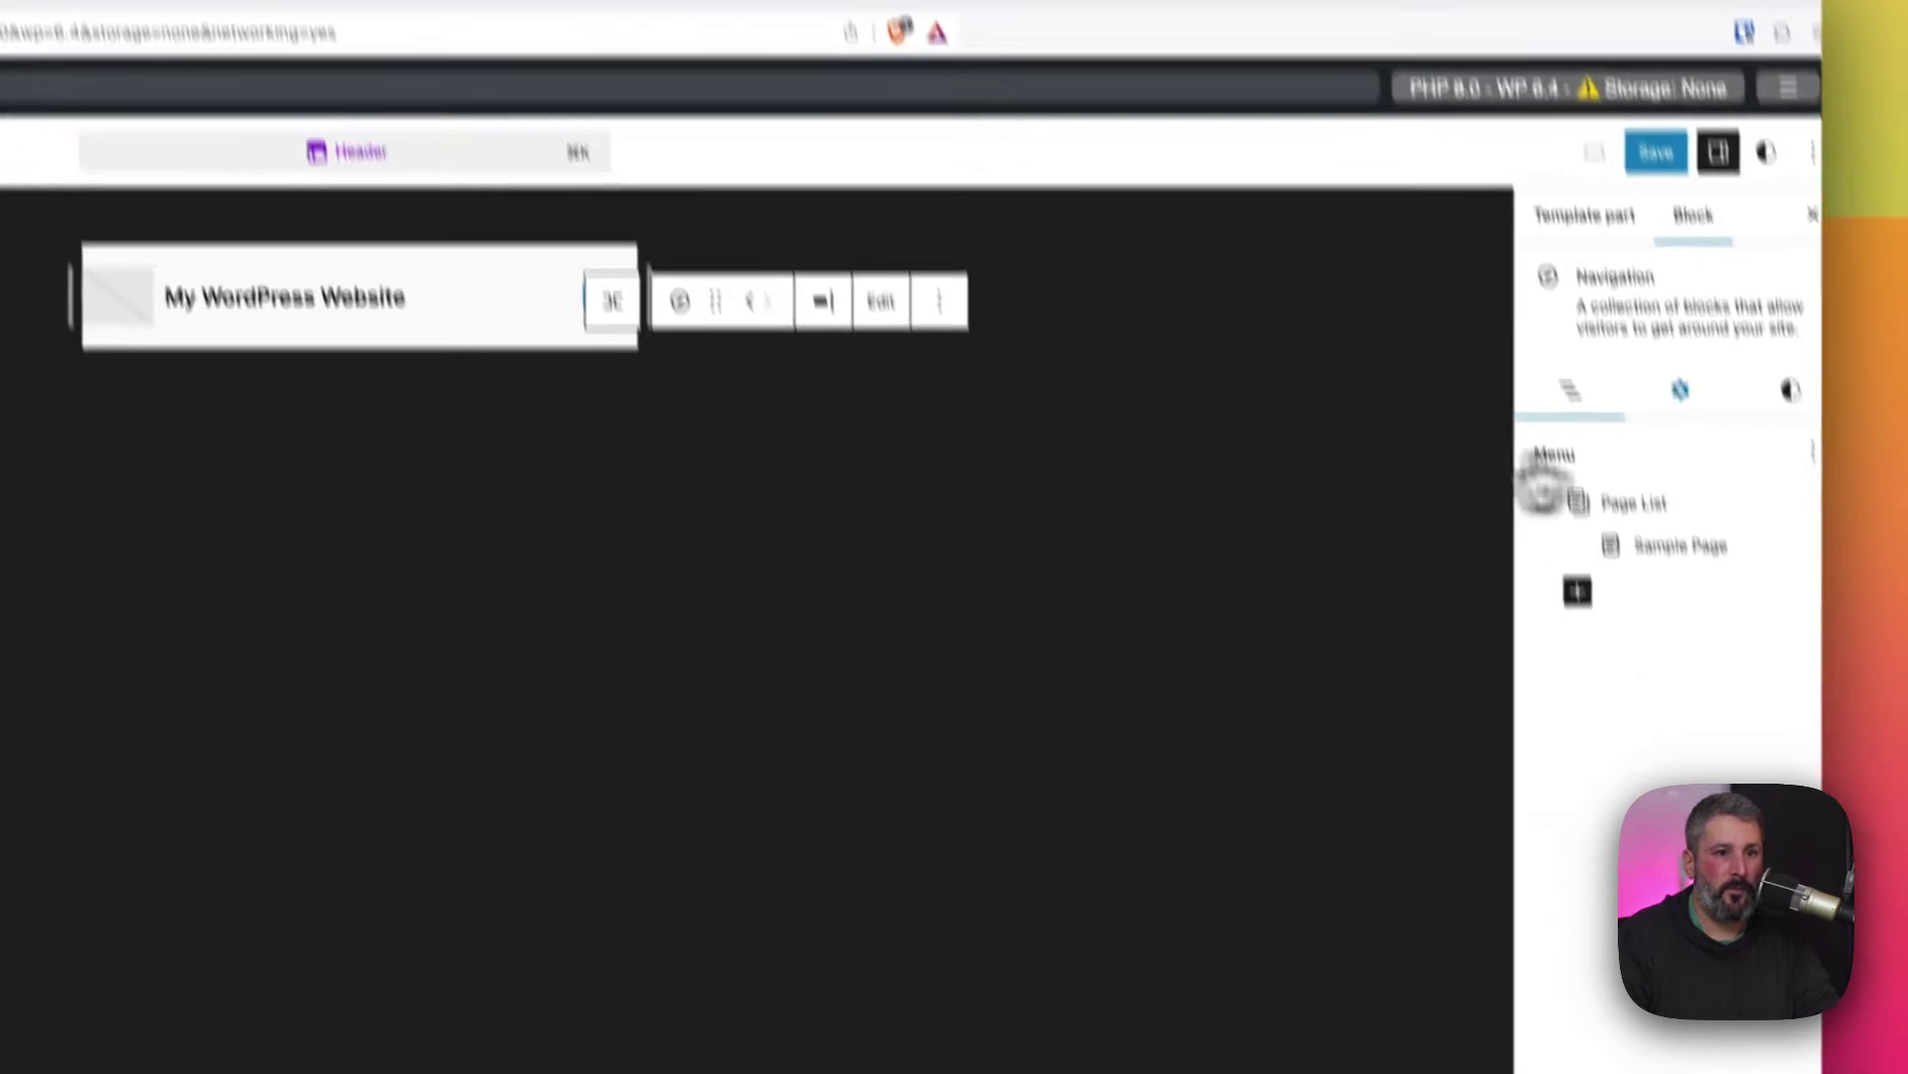
pyautogui.click(1710, 542)
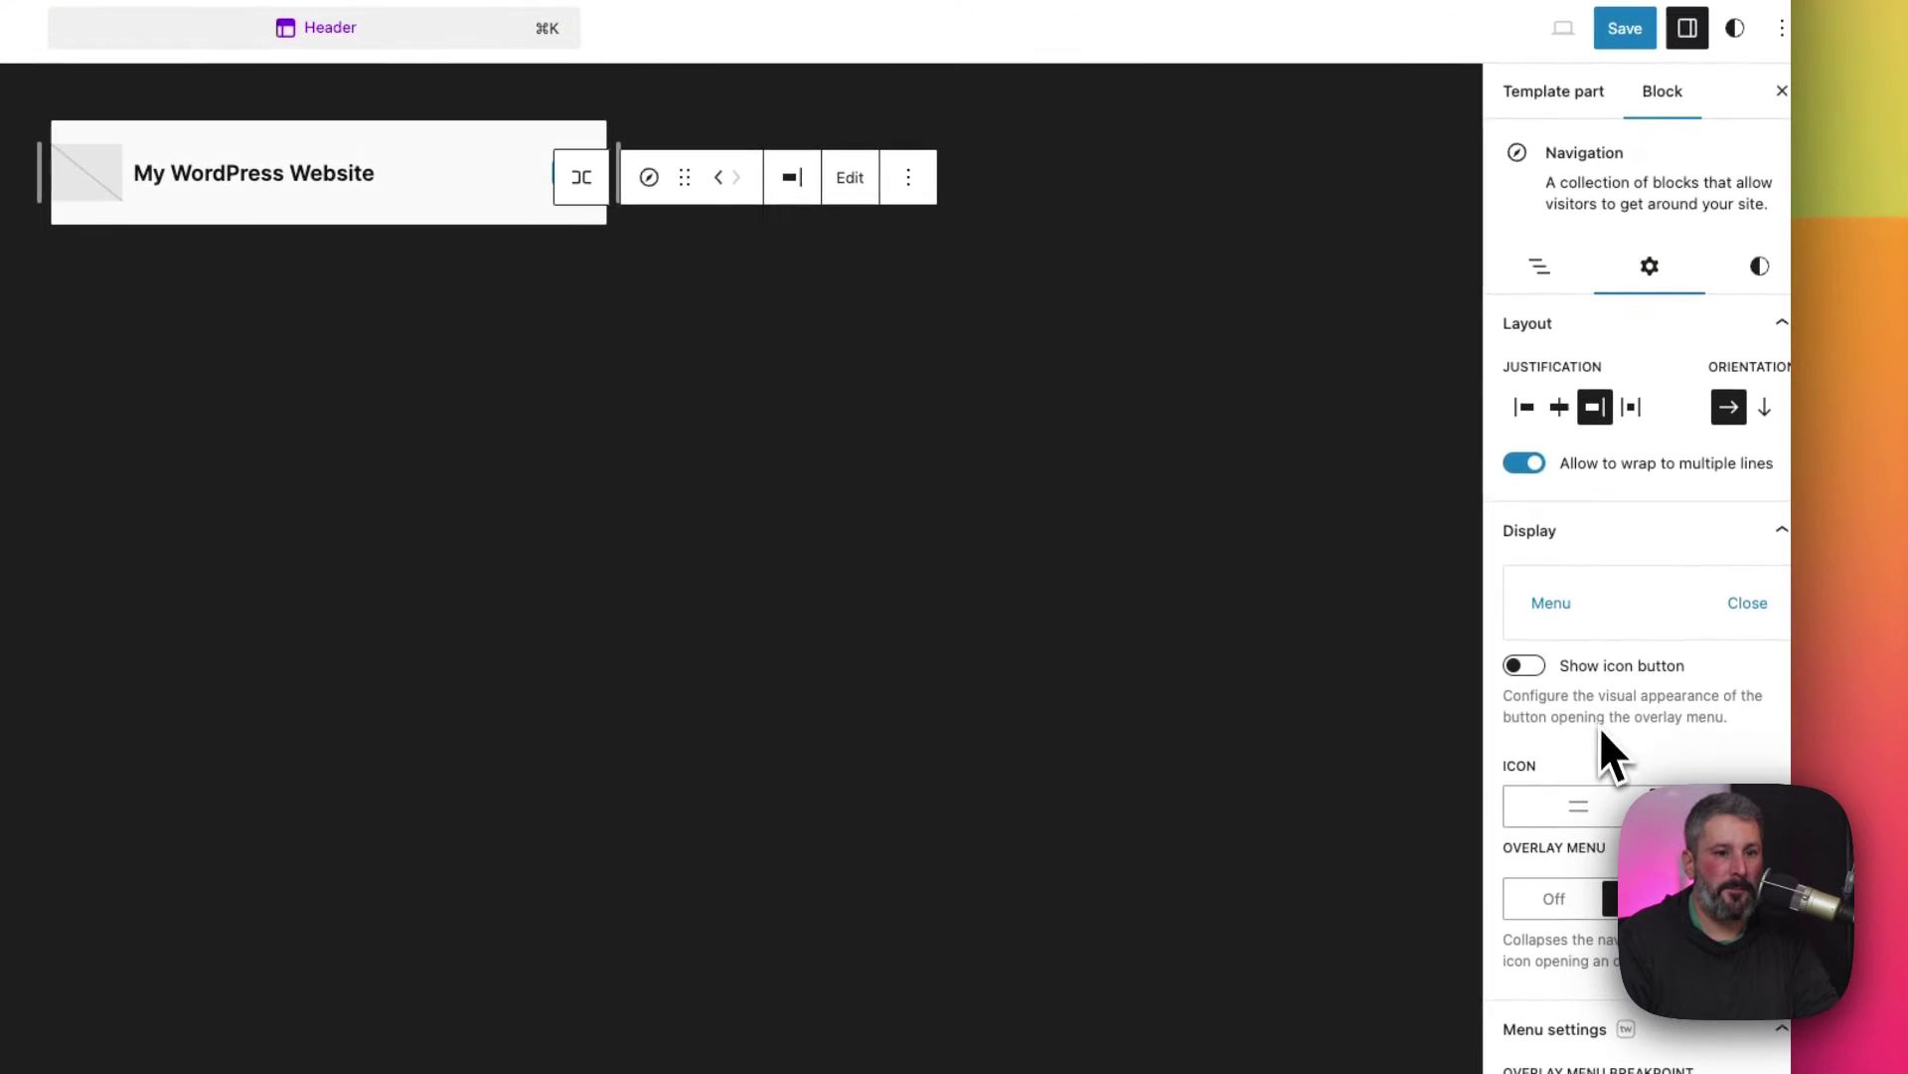
pyautogui.click(1529, 678)
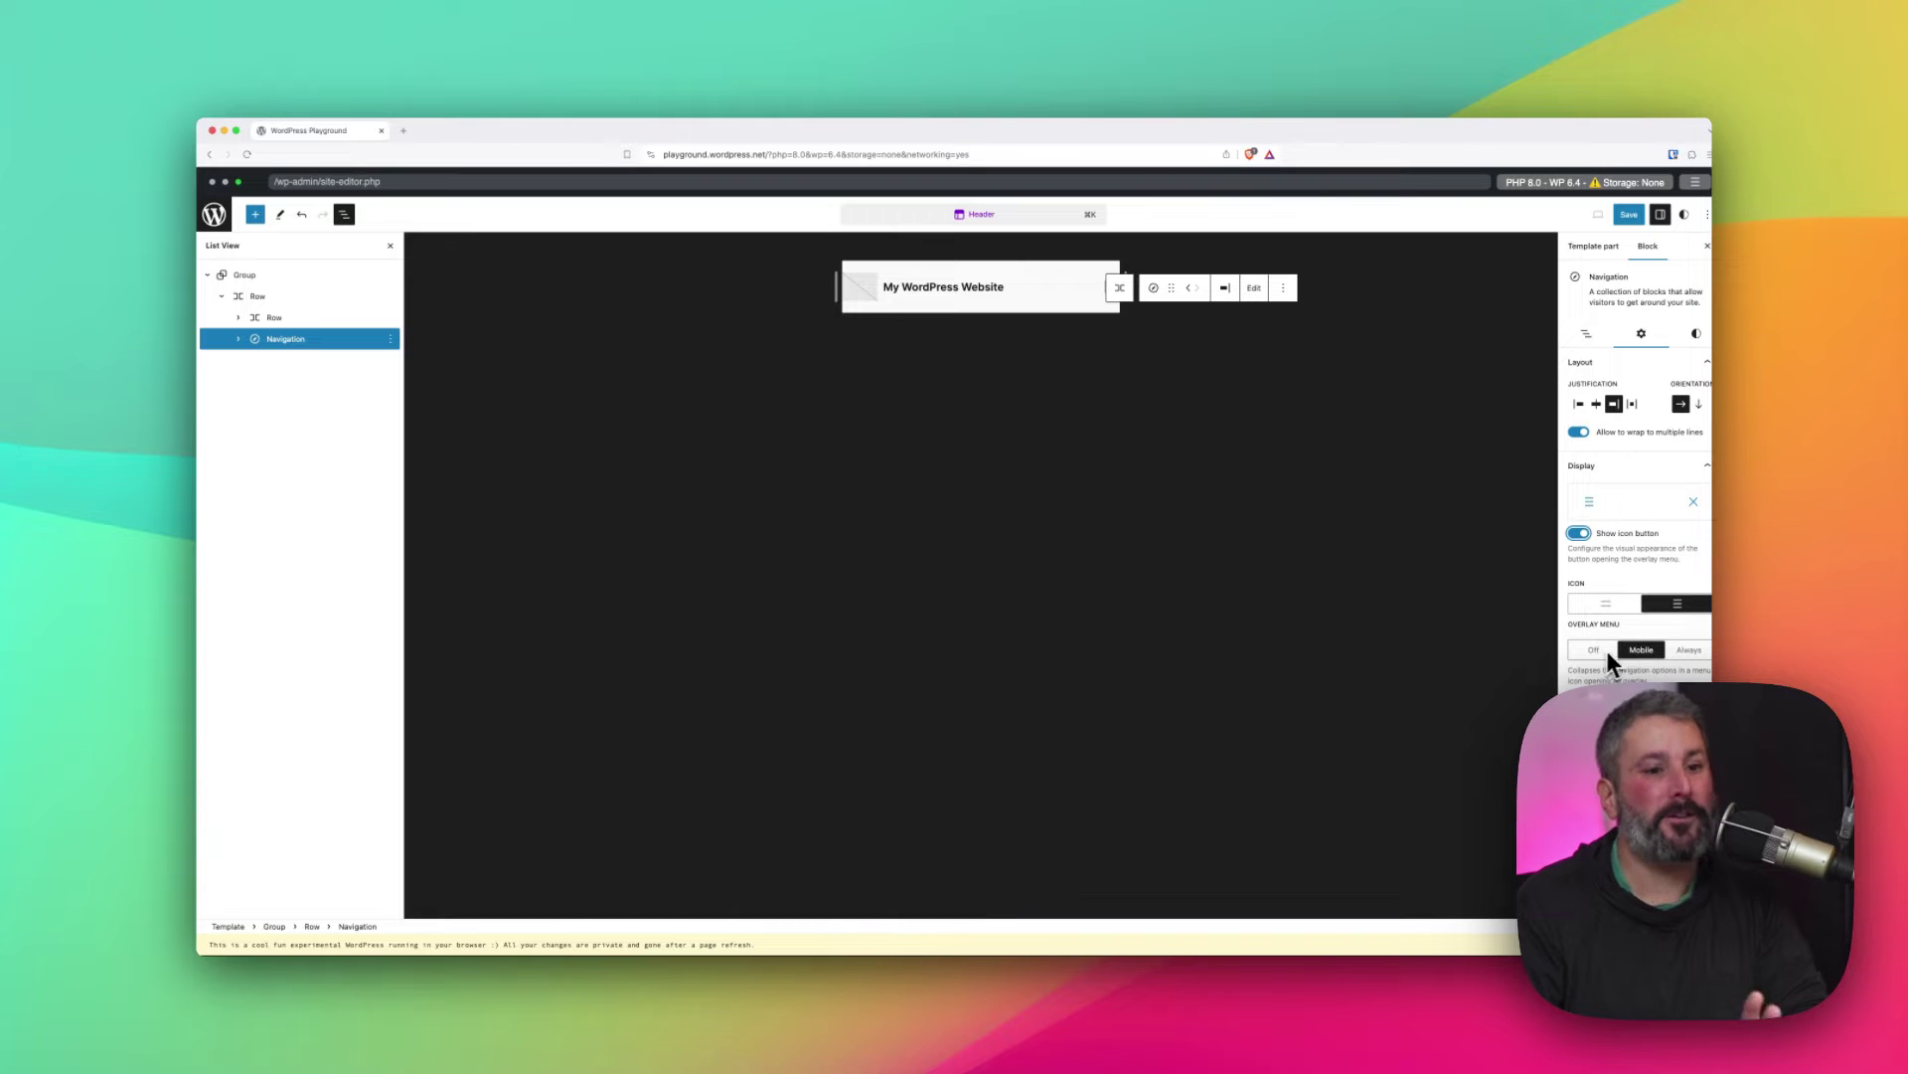
pyautogui.click(1506, 582)
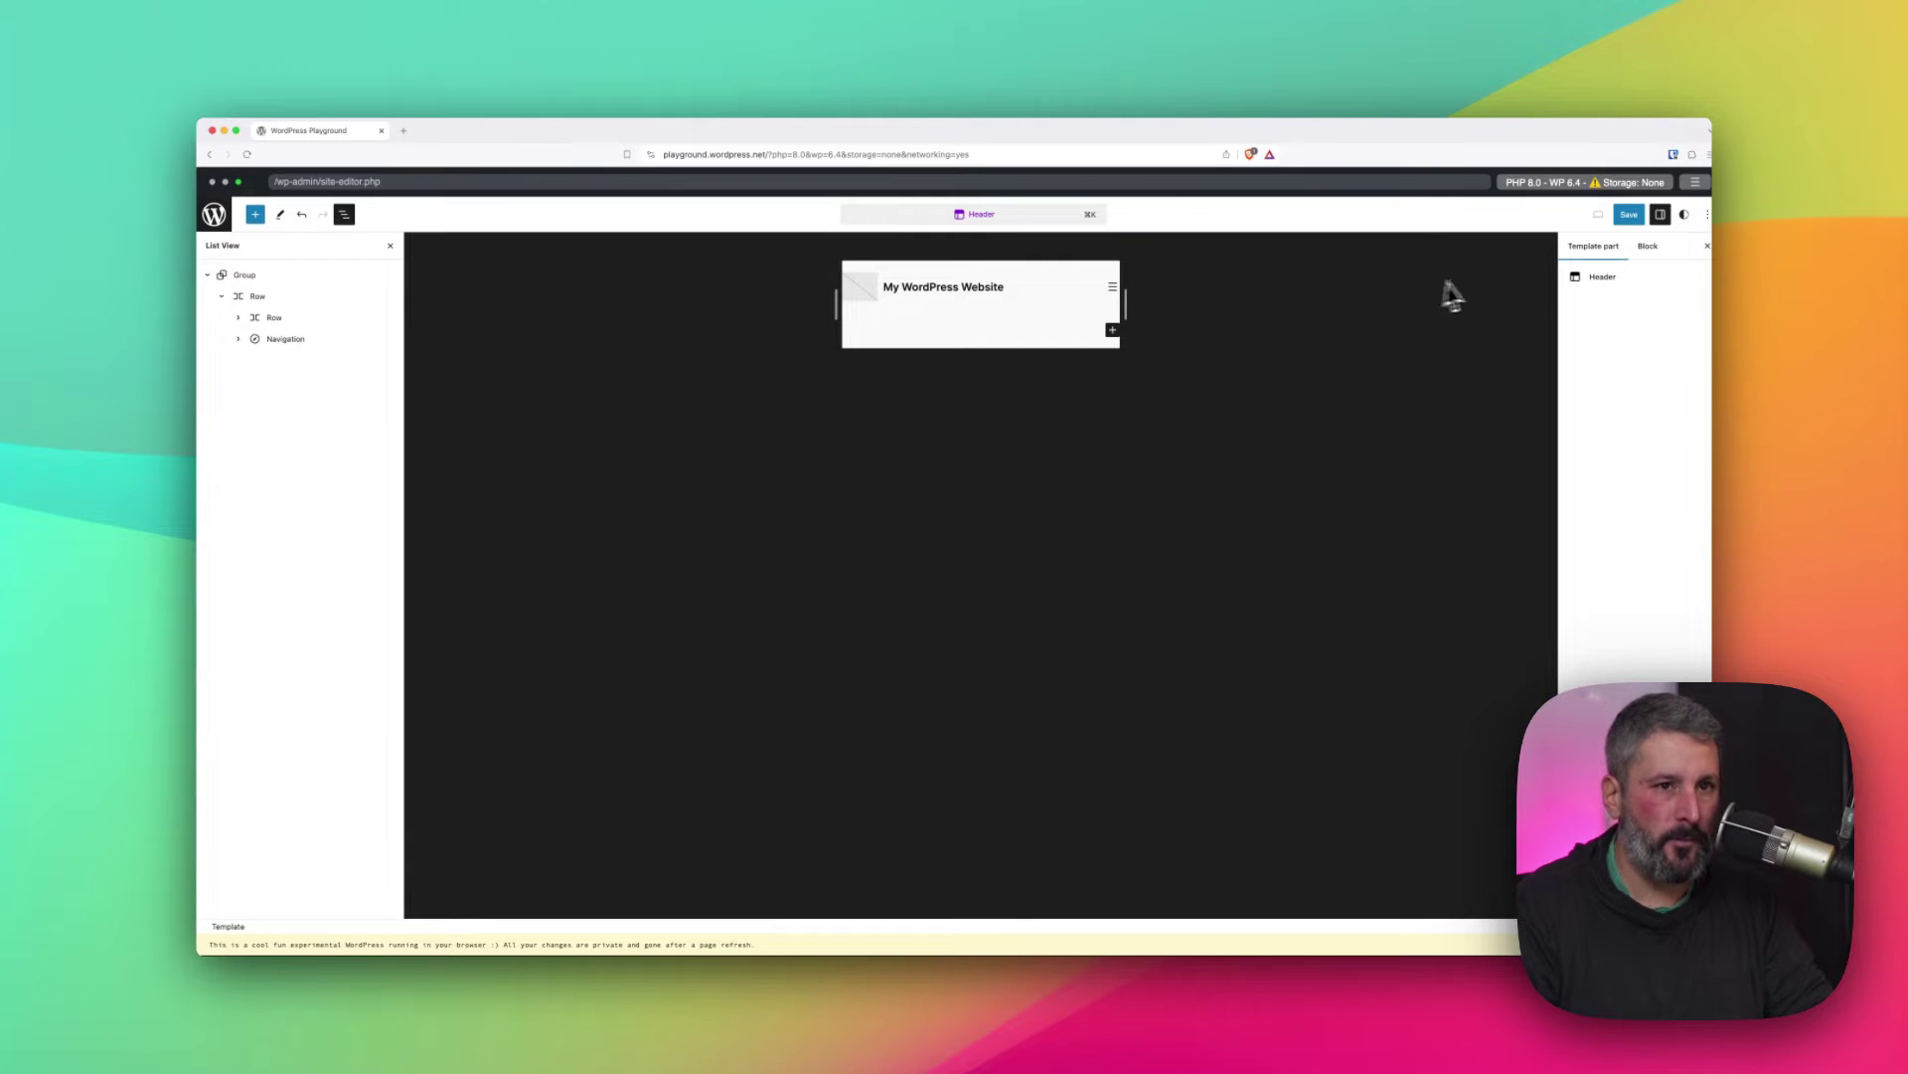
# Save the Header, duplicate its group, and move Navigation above the title row in the copy.
pyautogui.click(1629, 214)
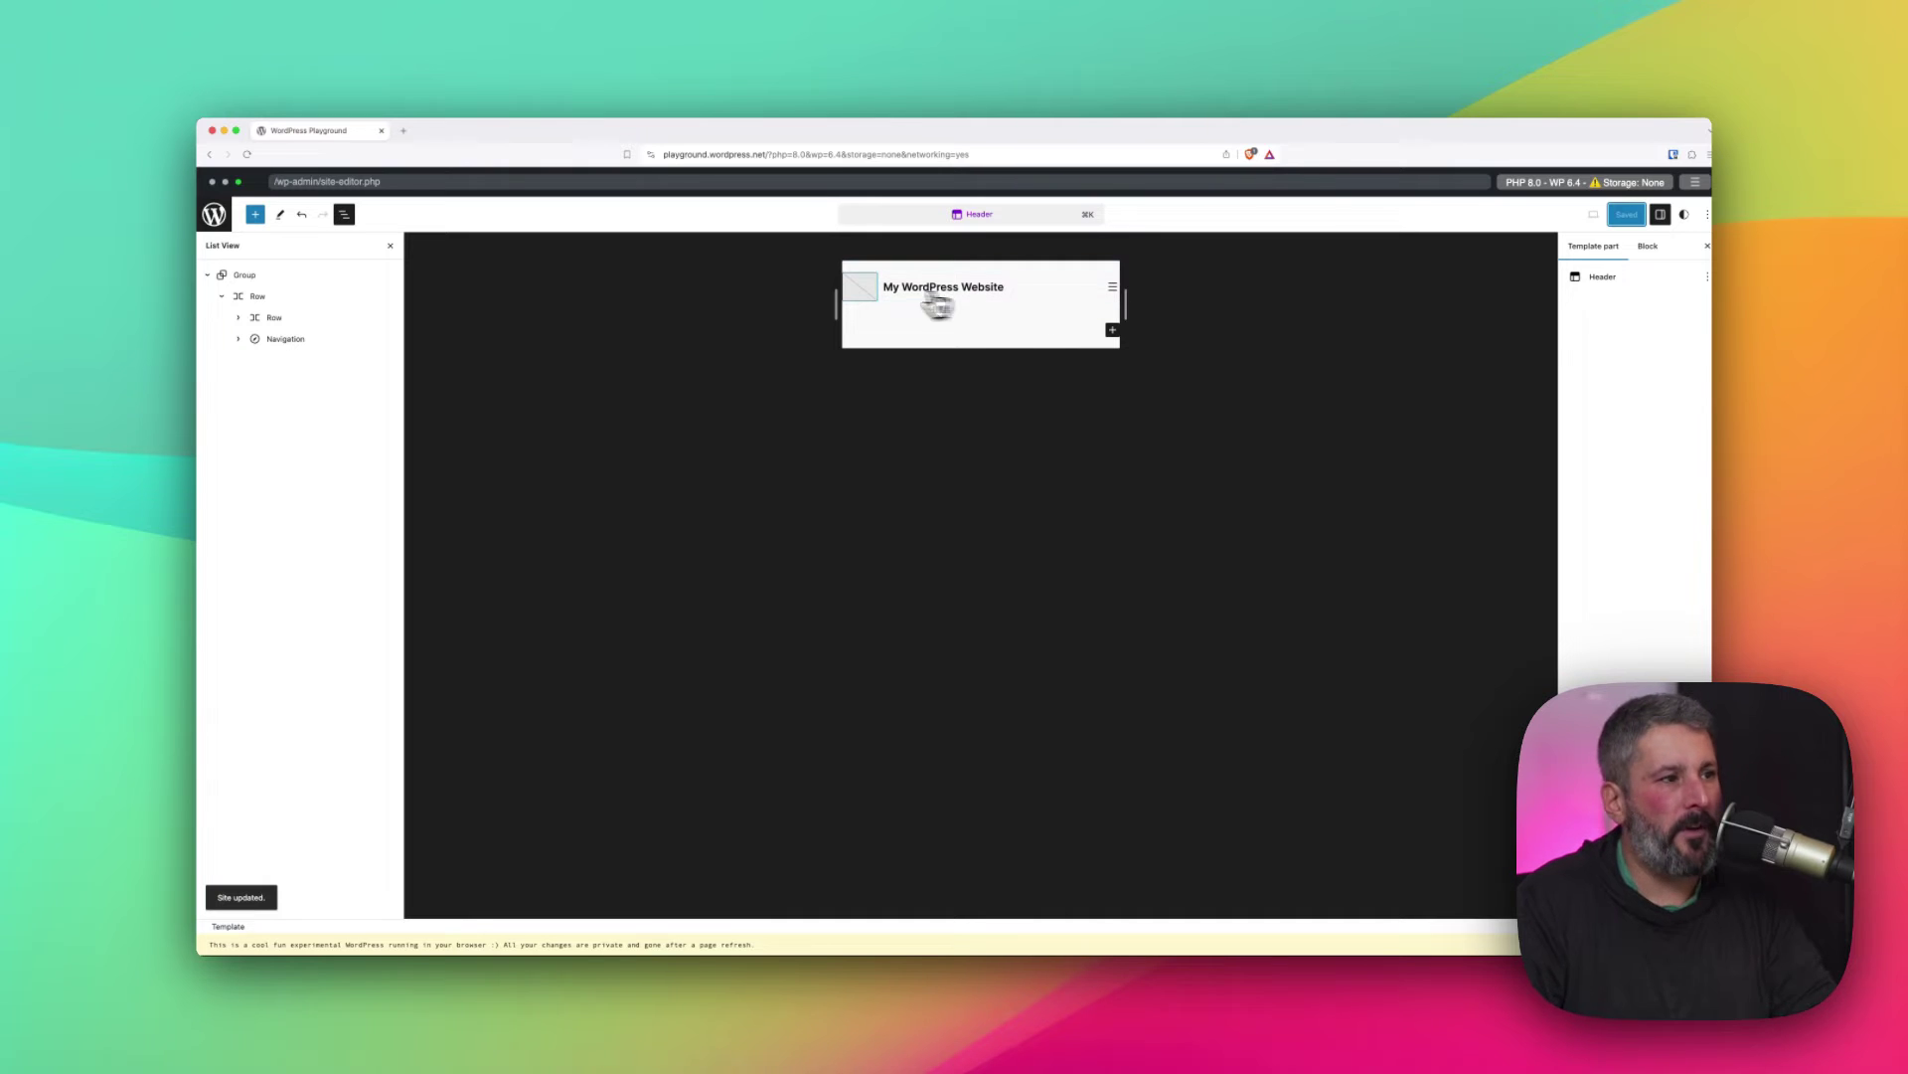
pyautogui.click(287, 275)
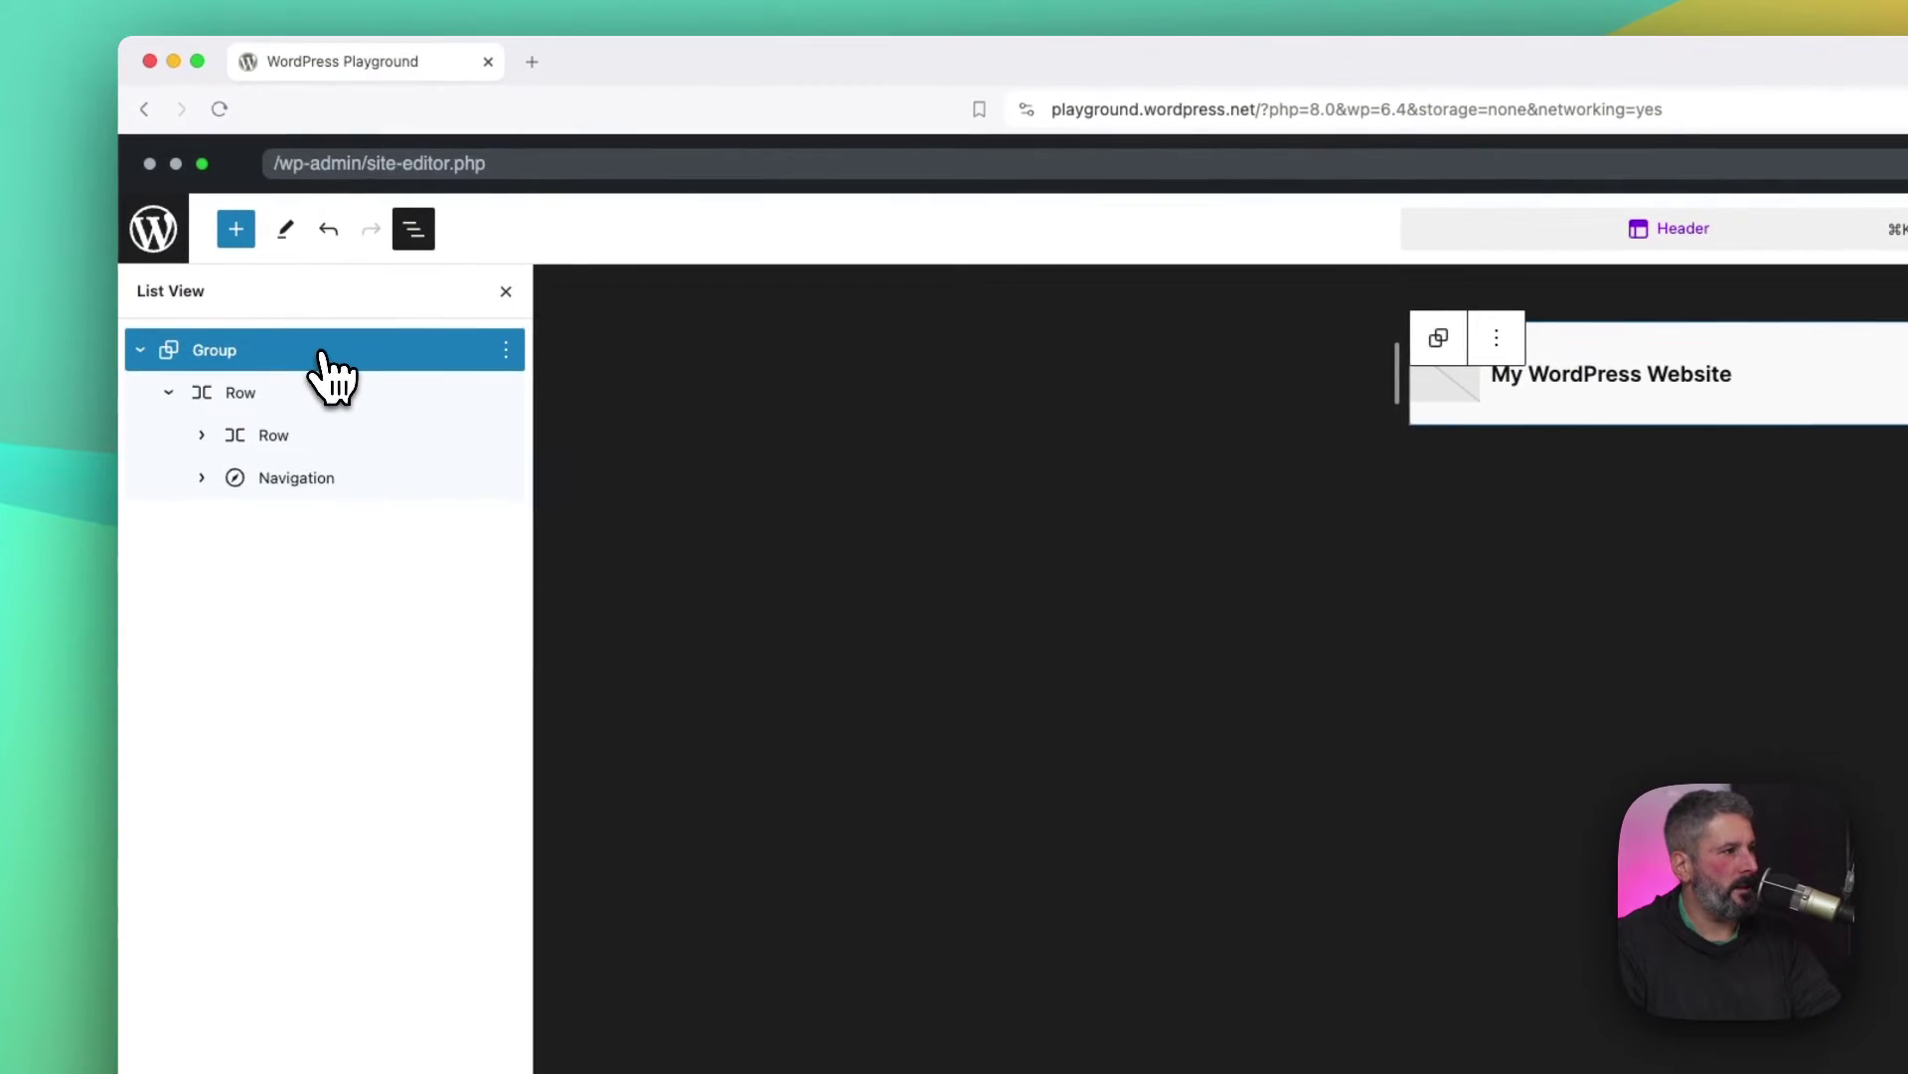
pyautogui.click(506, 349)
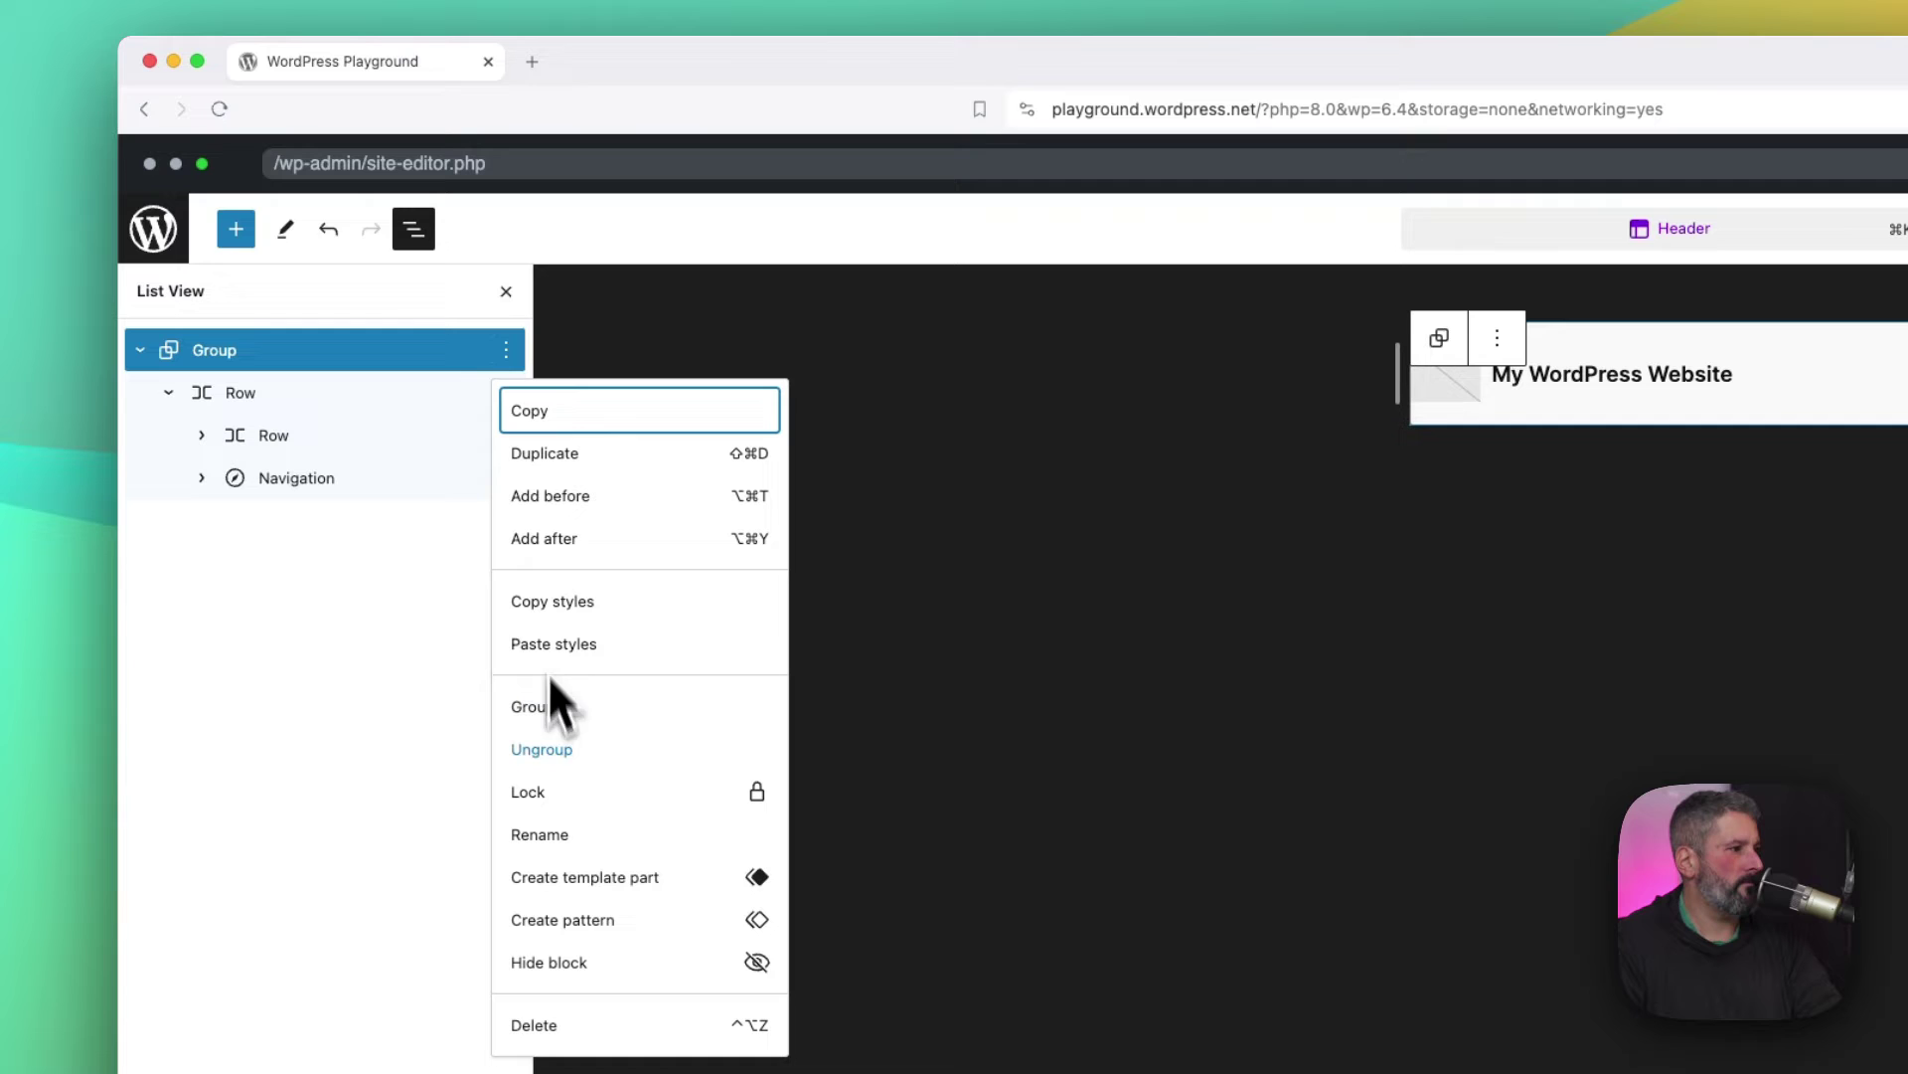
pyautogui.click(579, 455)
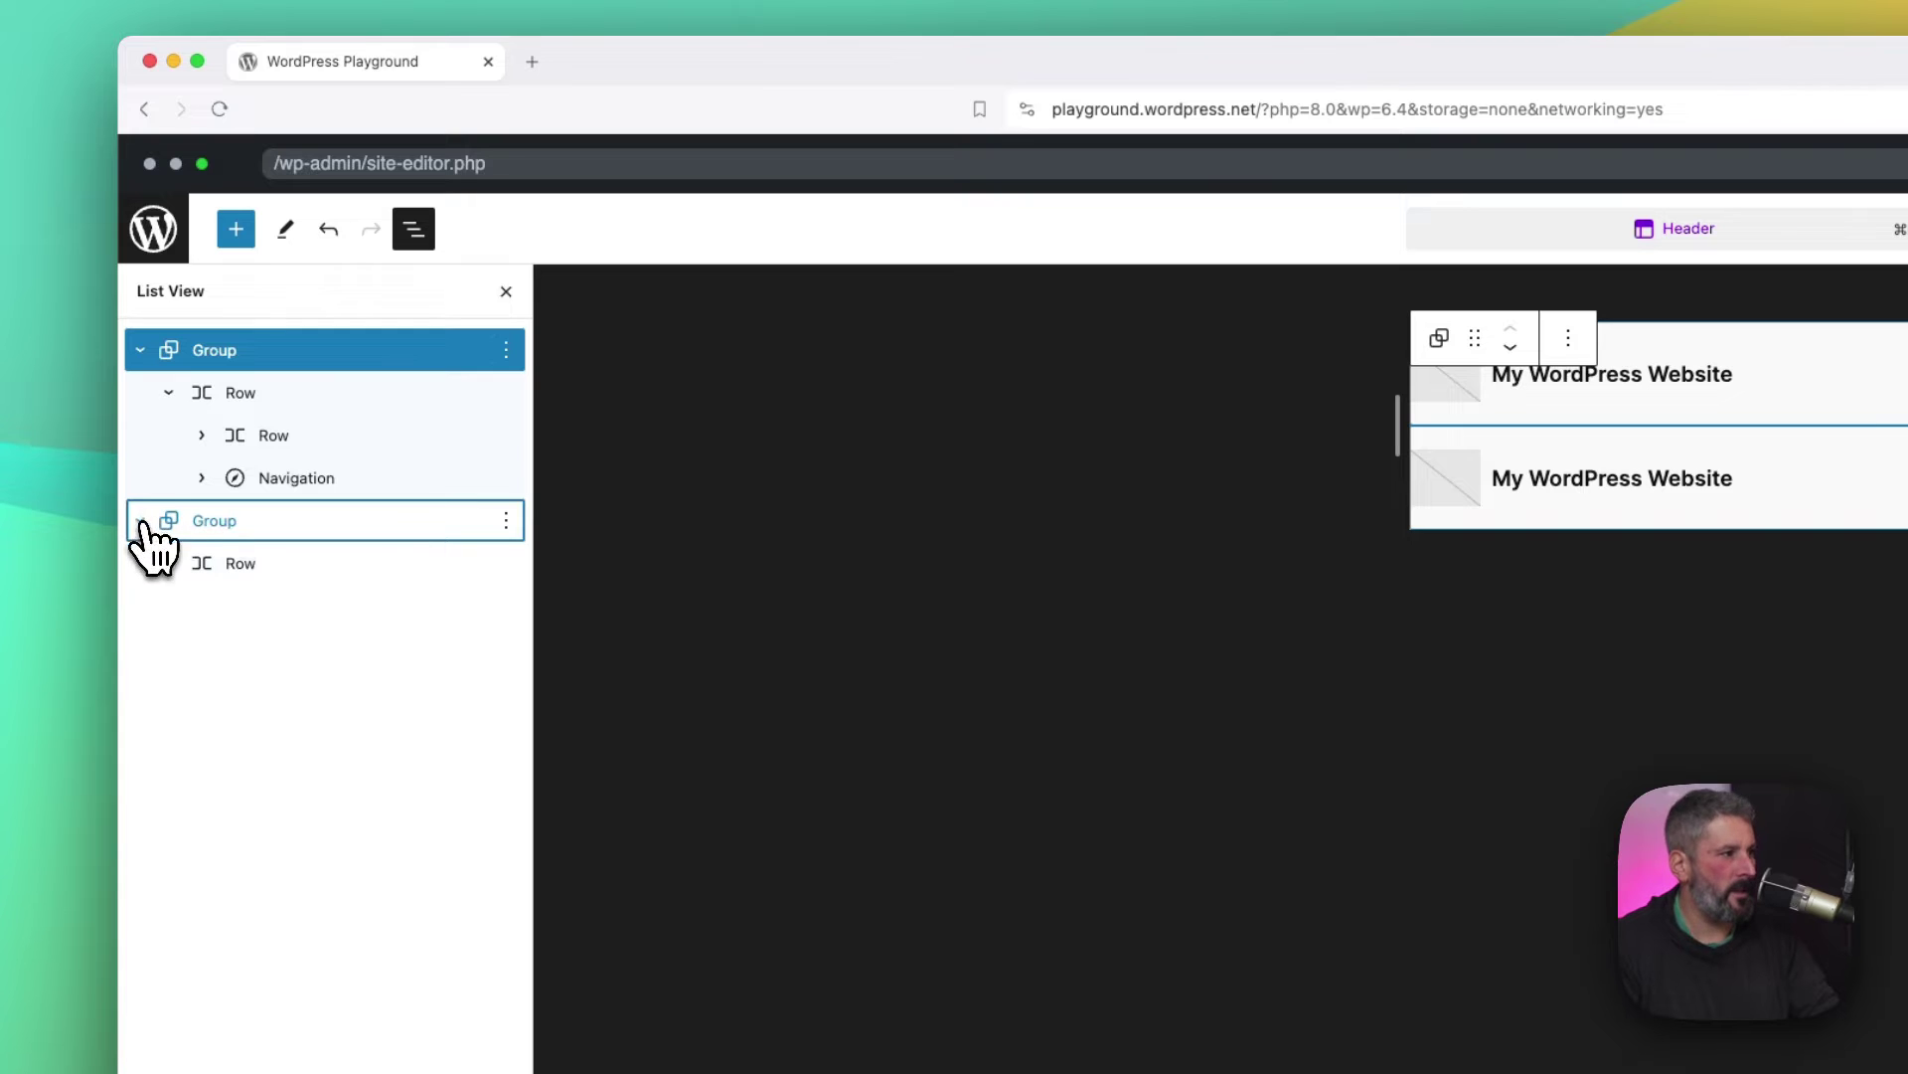
pyautogui.click(169, 563)
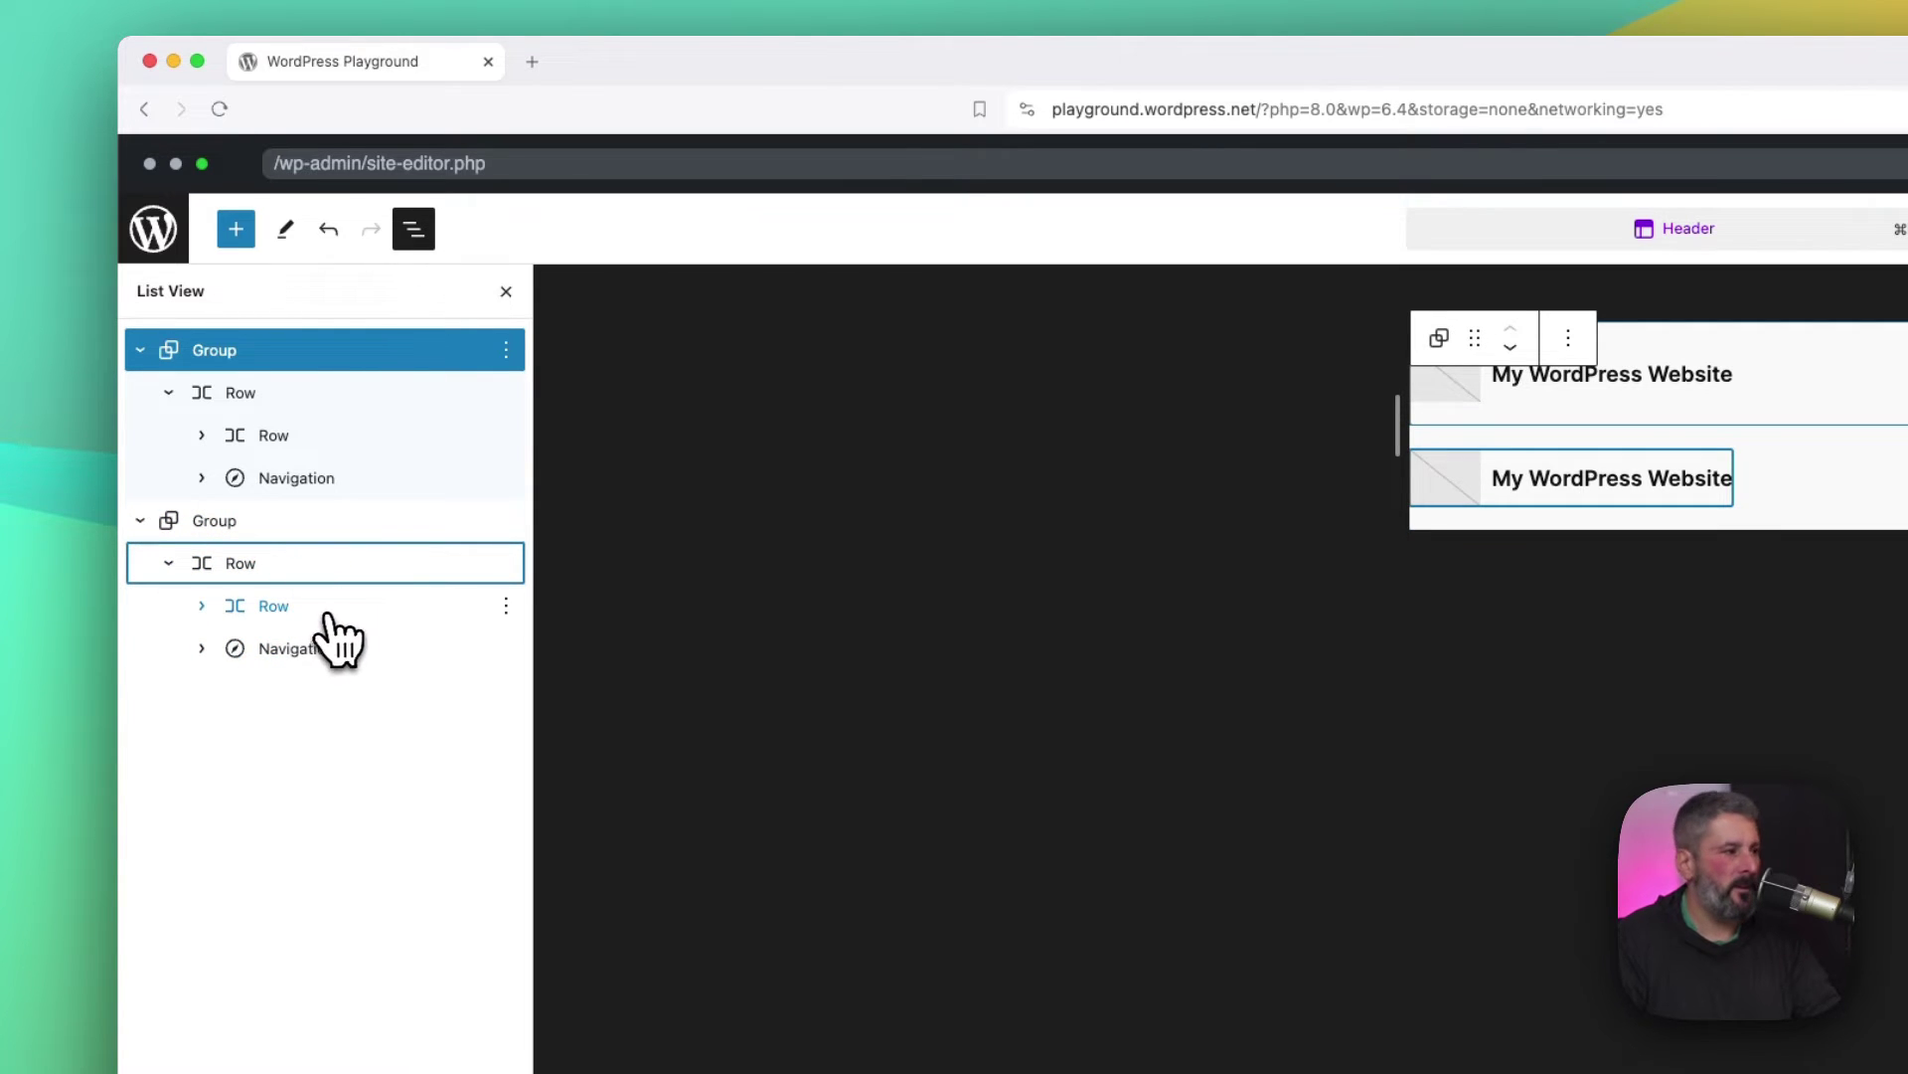
pyautogui.moveTo(303, 651); pyautogui.dragTo(308, 594)
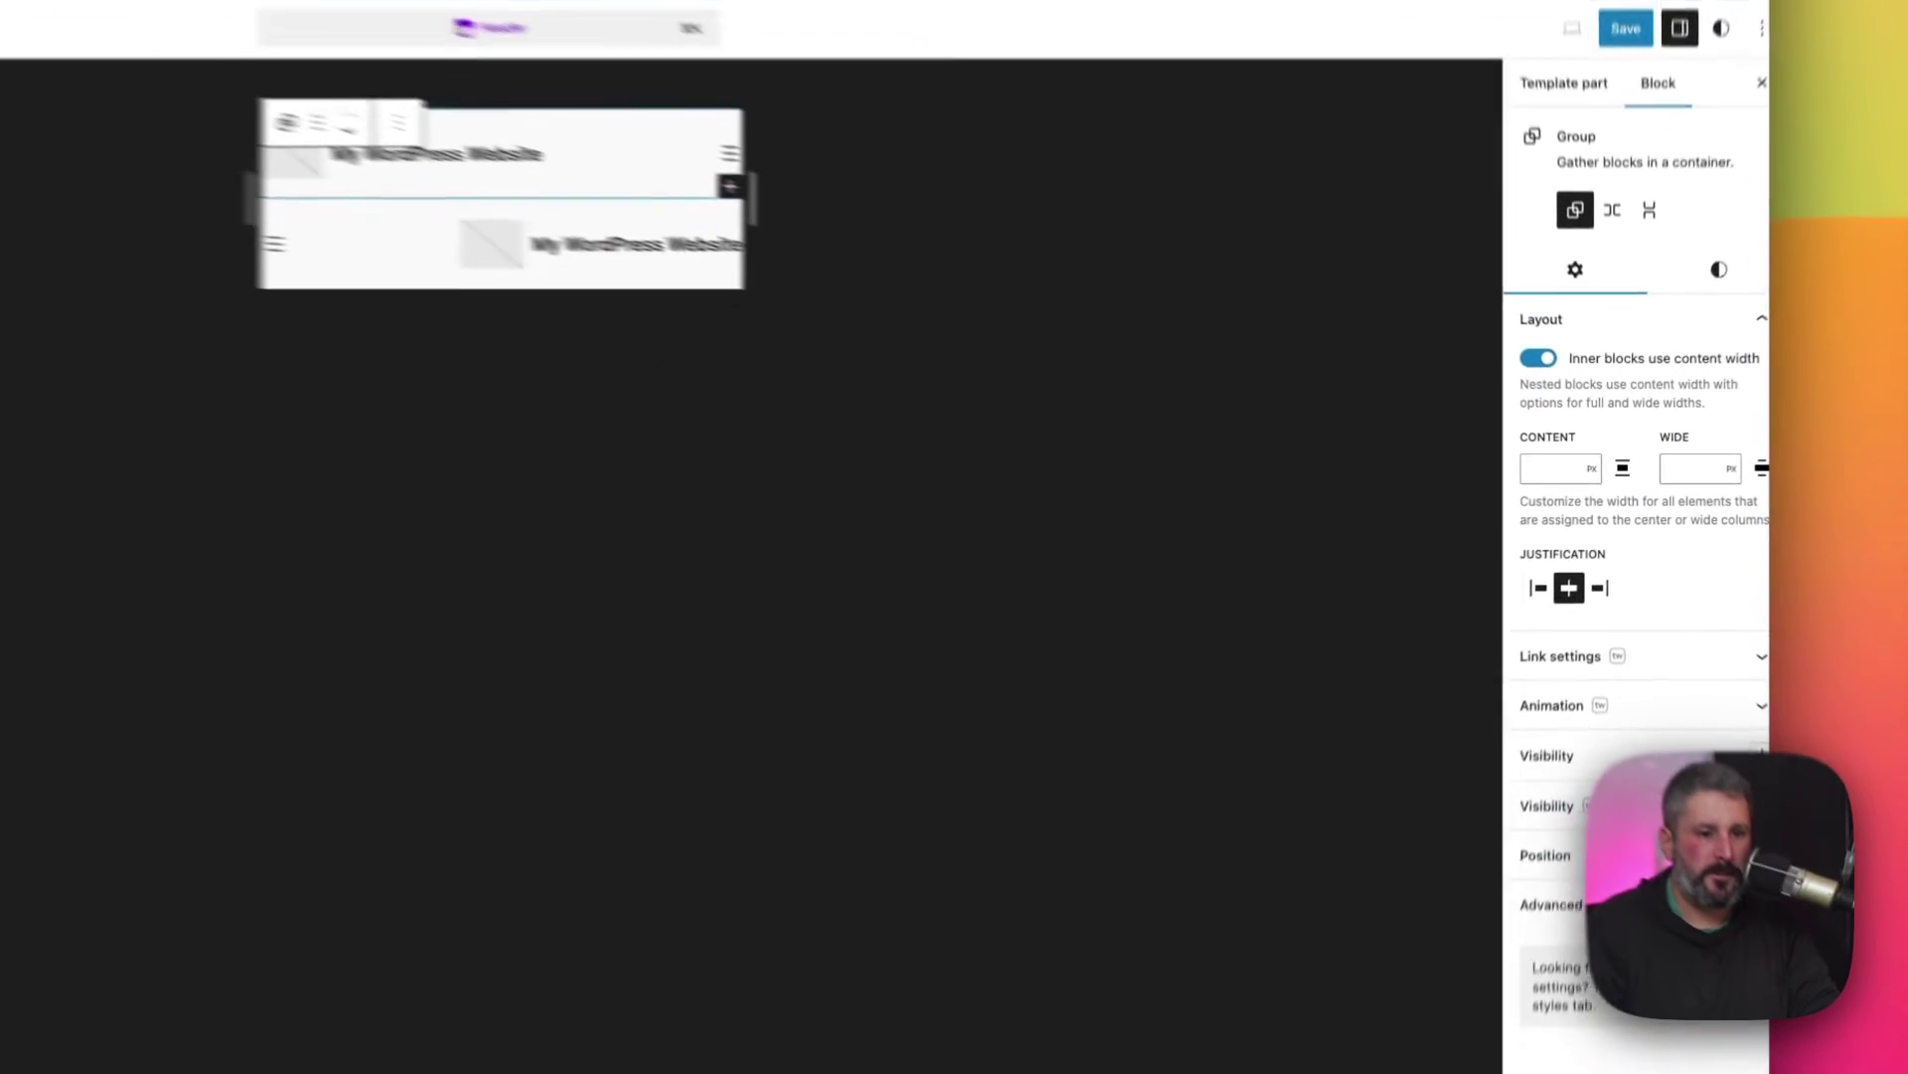
# Add the Screen Size visibility control to the first header group.
pyautogui.click(1706, 636)
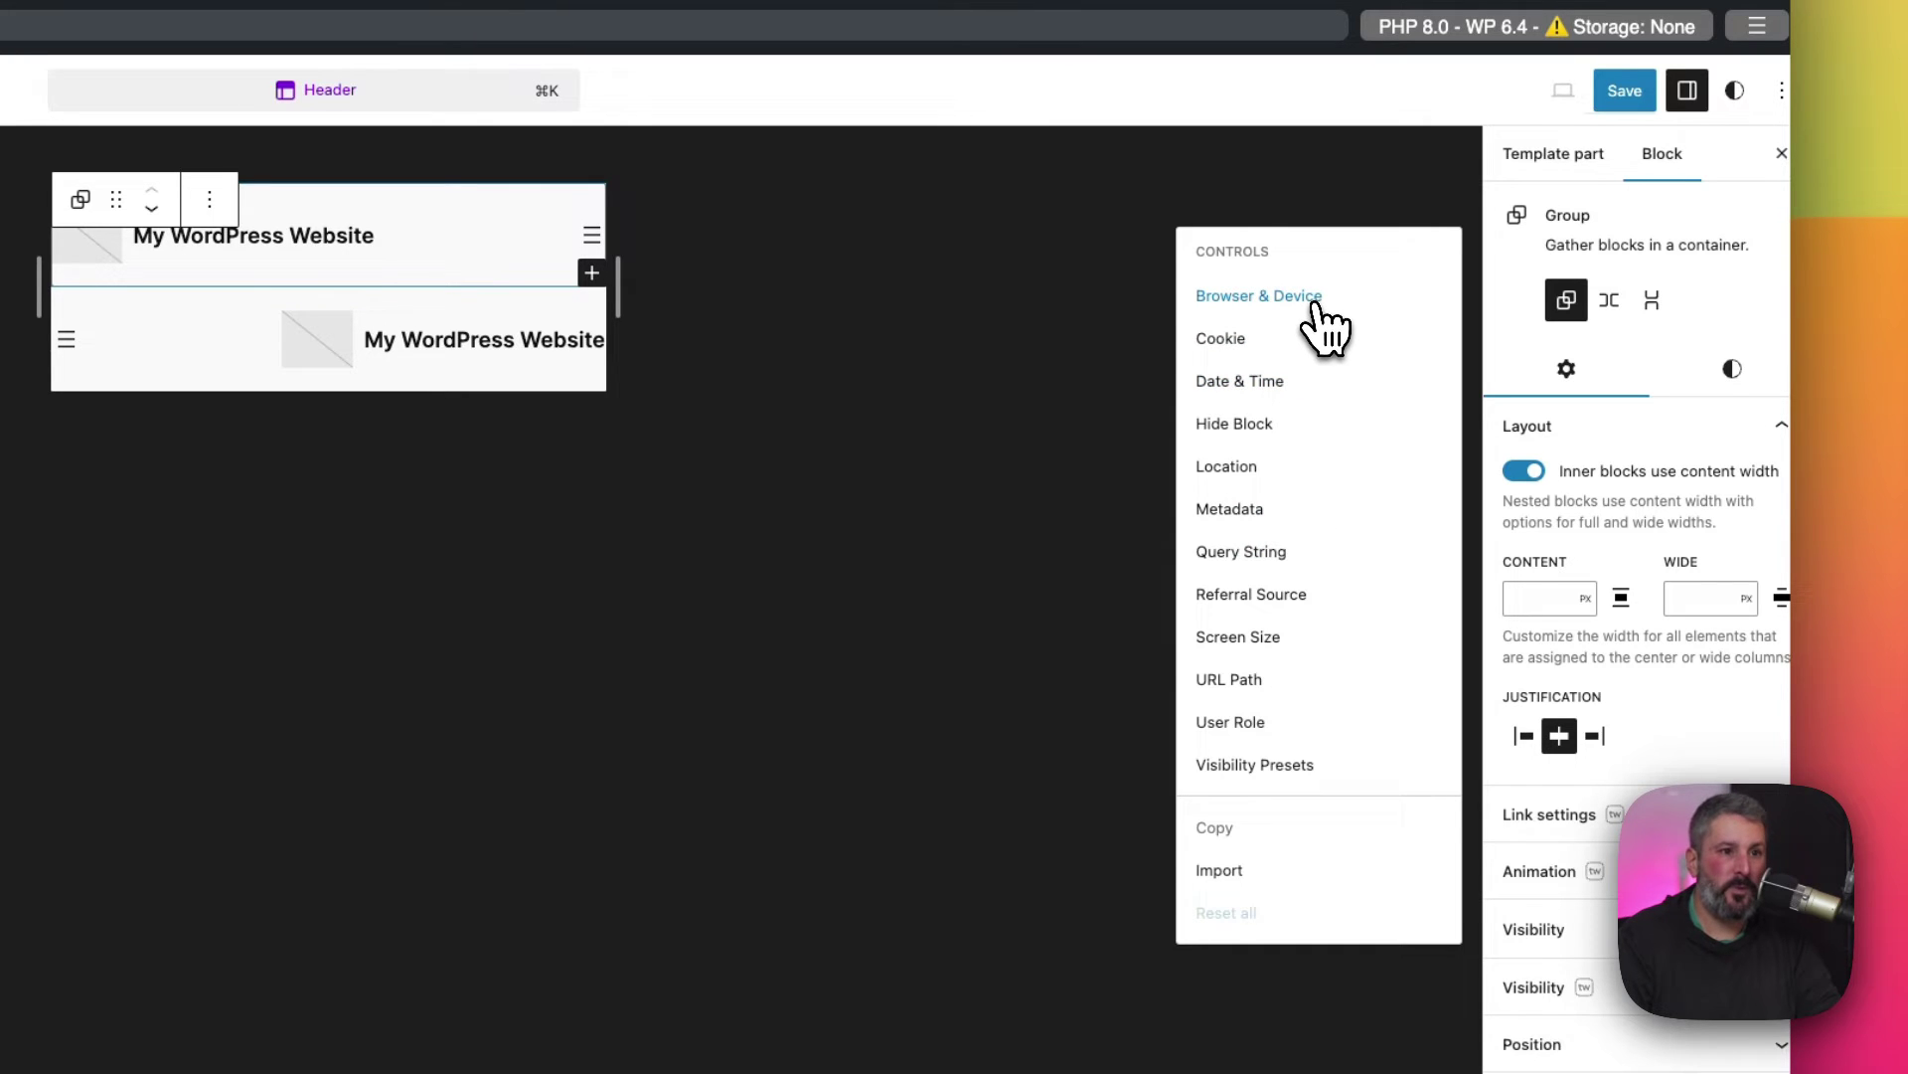
pyautogui.click(1272, 641)
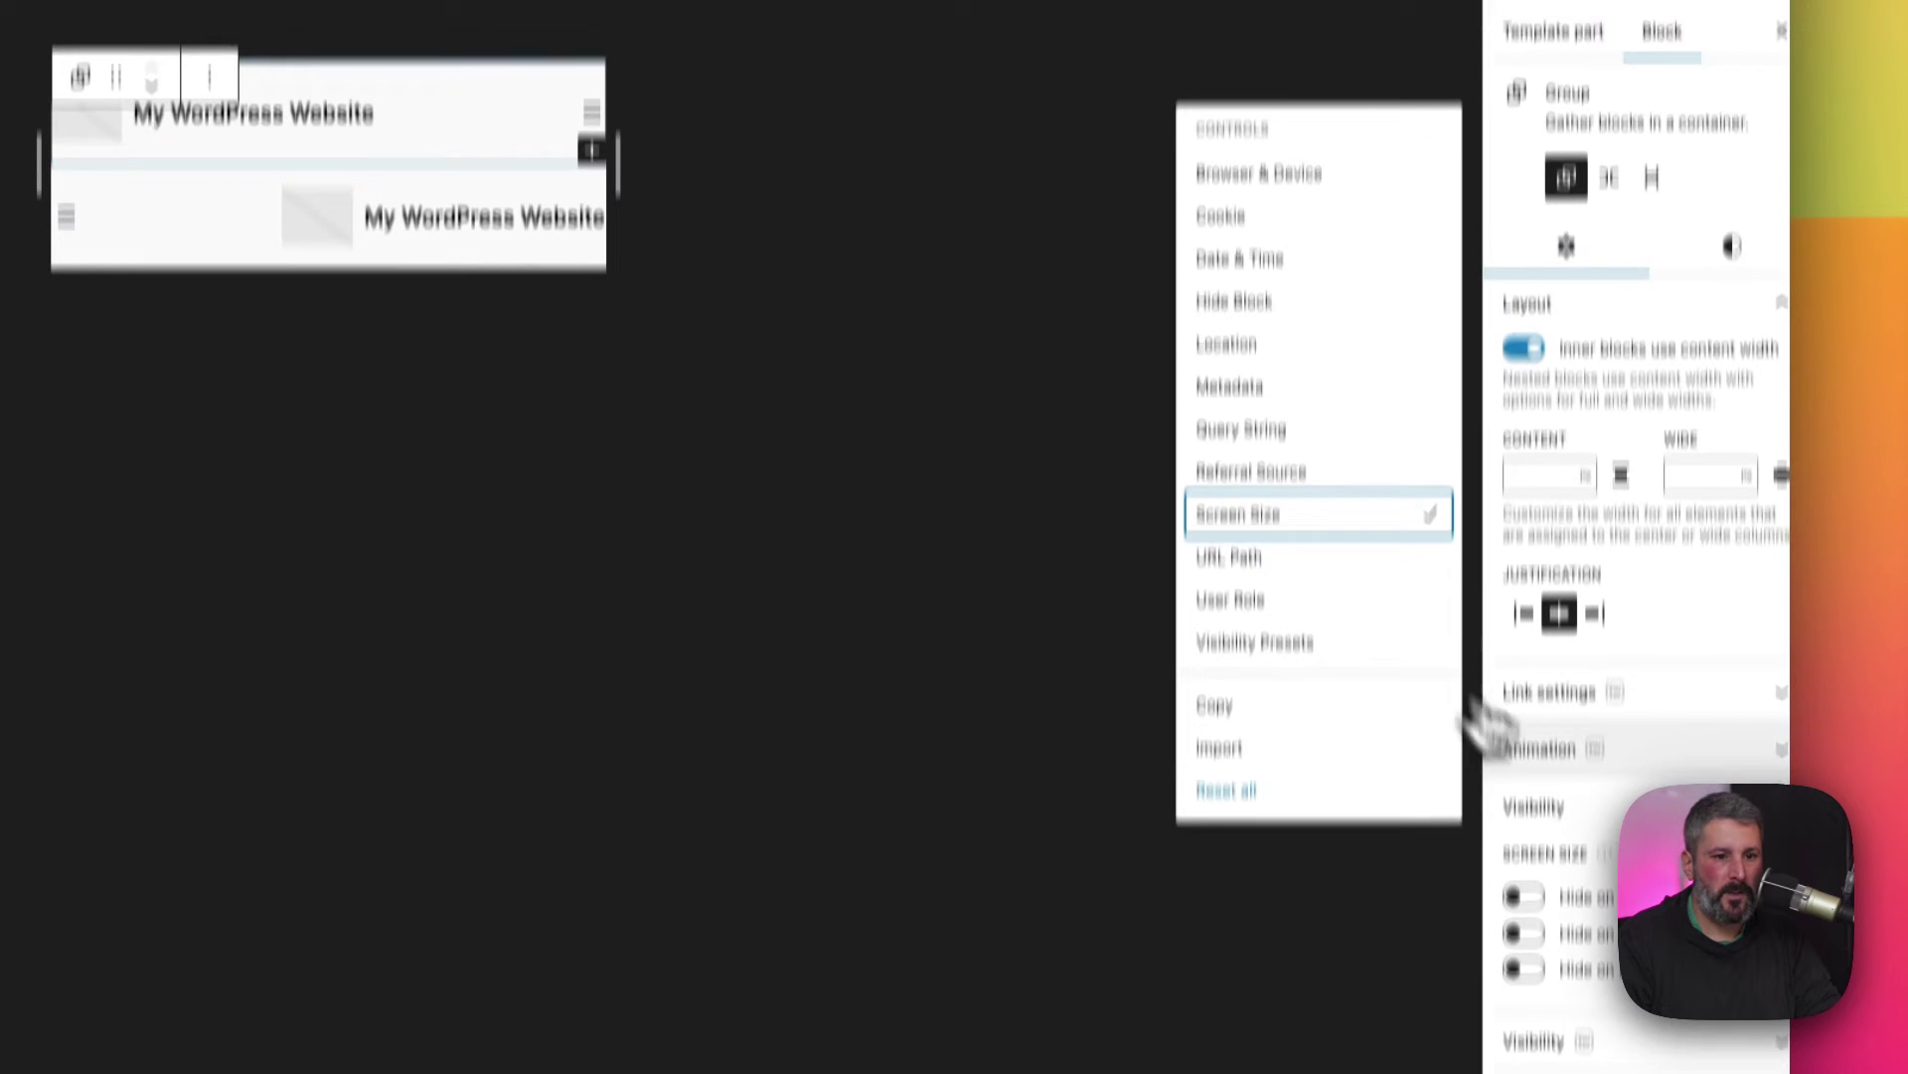
pyautogui.click(1676, 982)
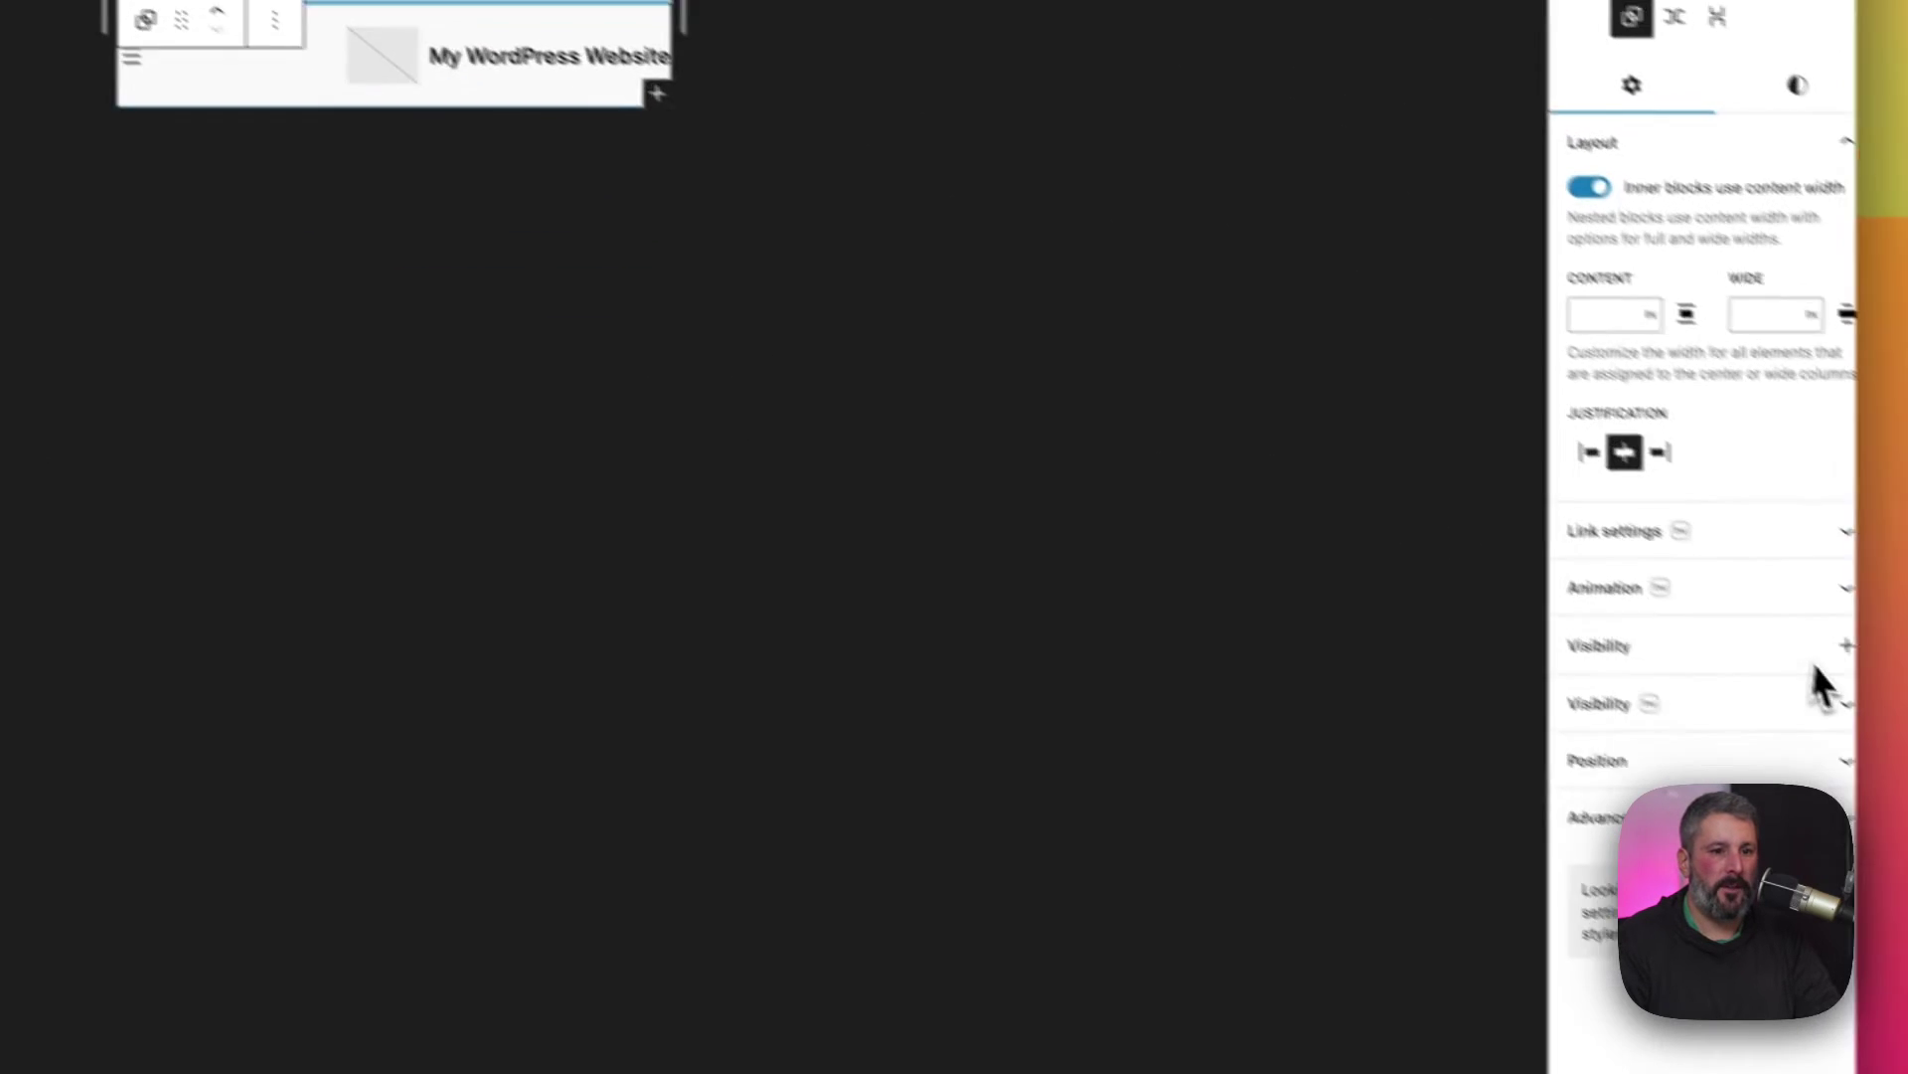
# Give the copied group Screen Size visibility hidden on desktop, then save the Header template.
pyautogui.click(1846, 645)
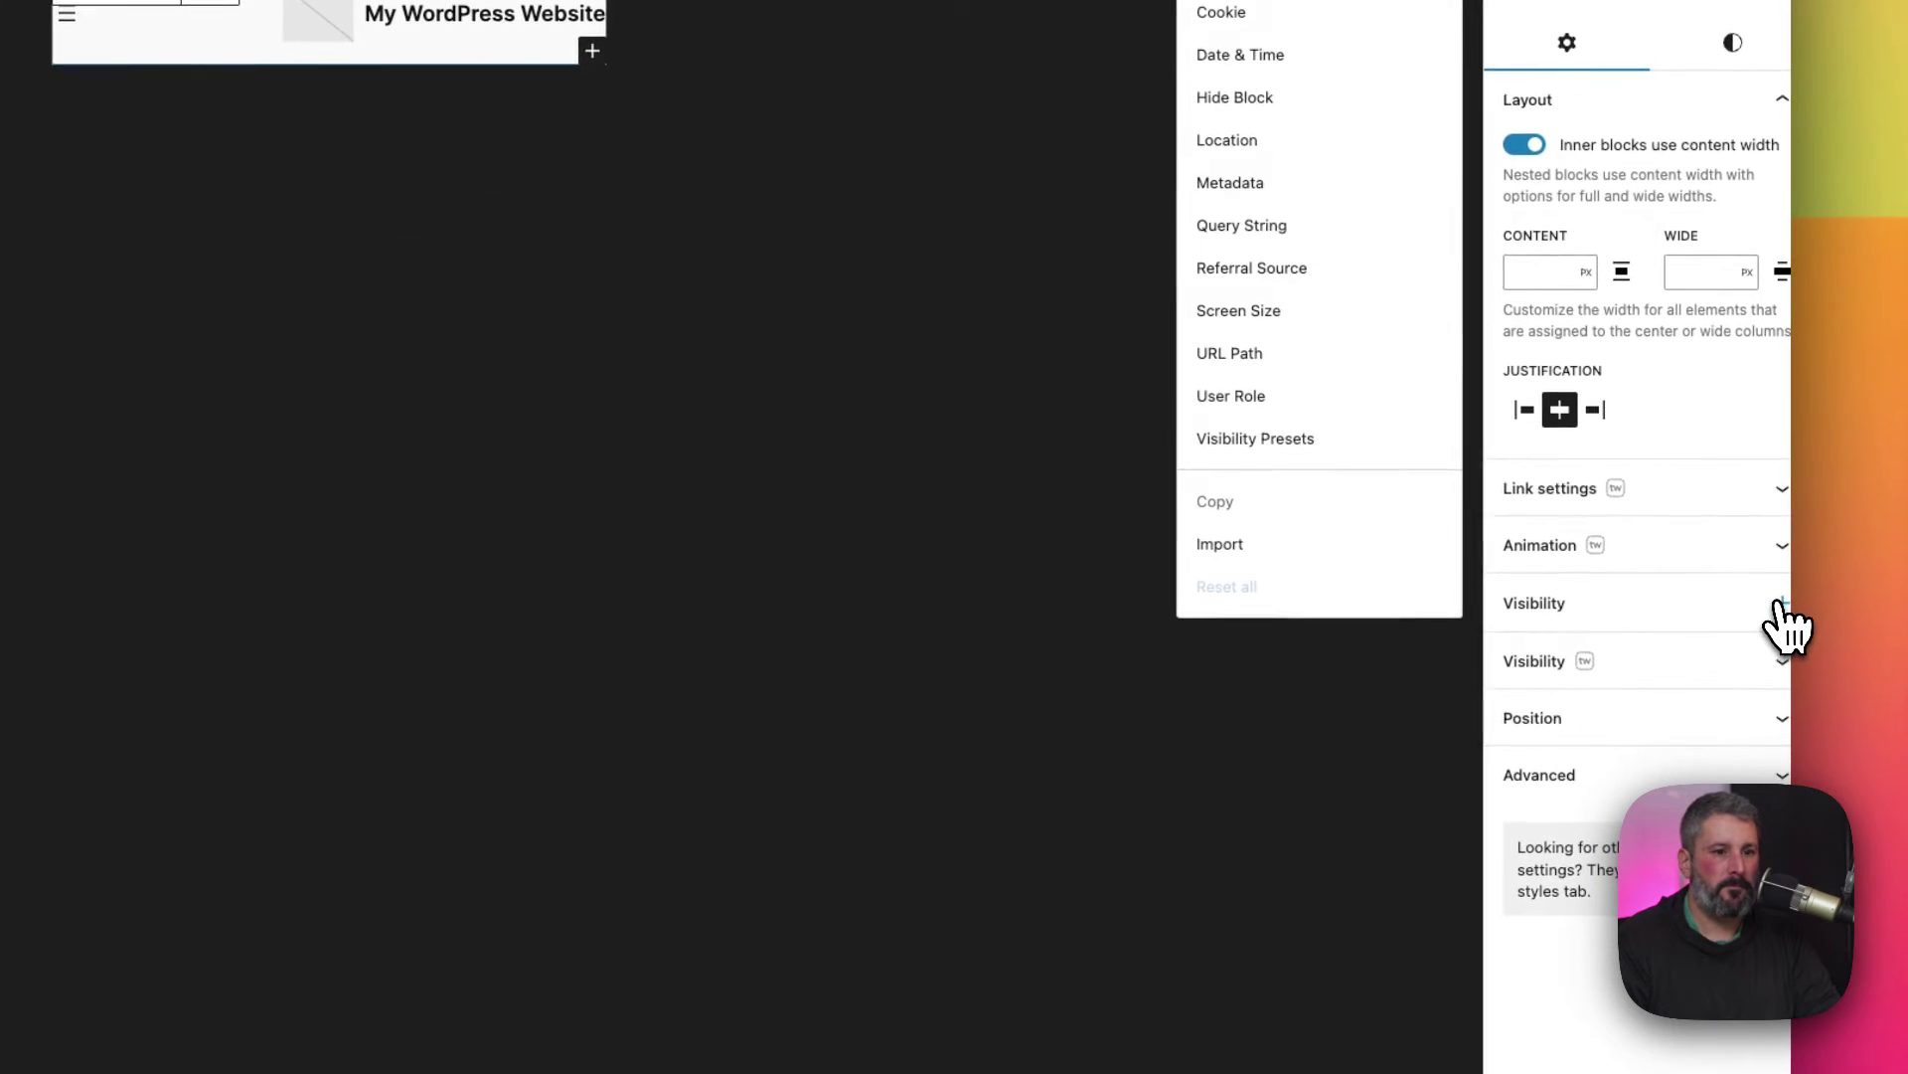
pyautogui.click(1256, 308)
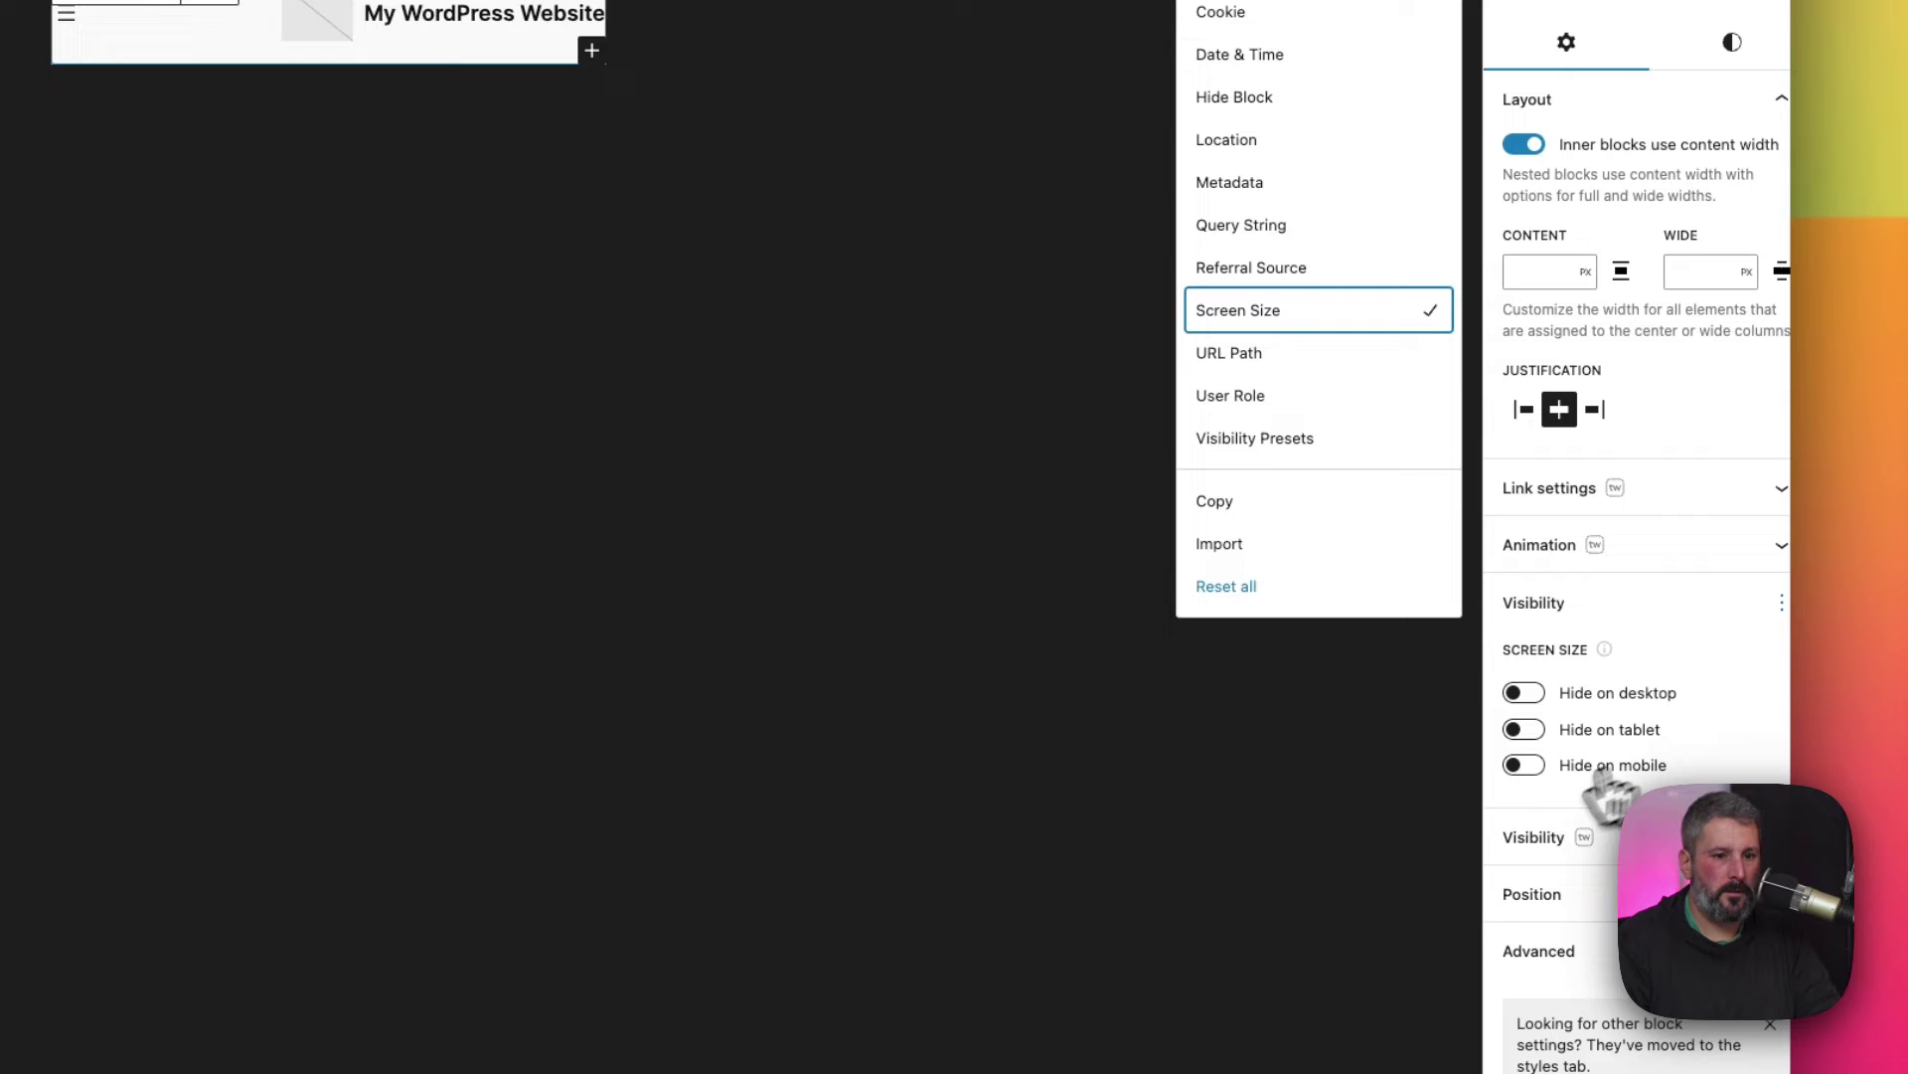
pyautogui.click(1526, 693)
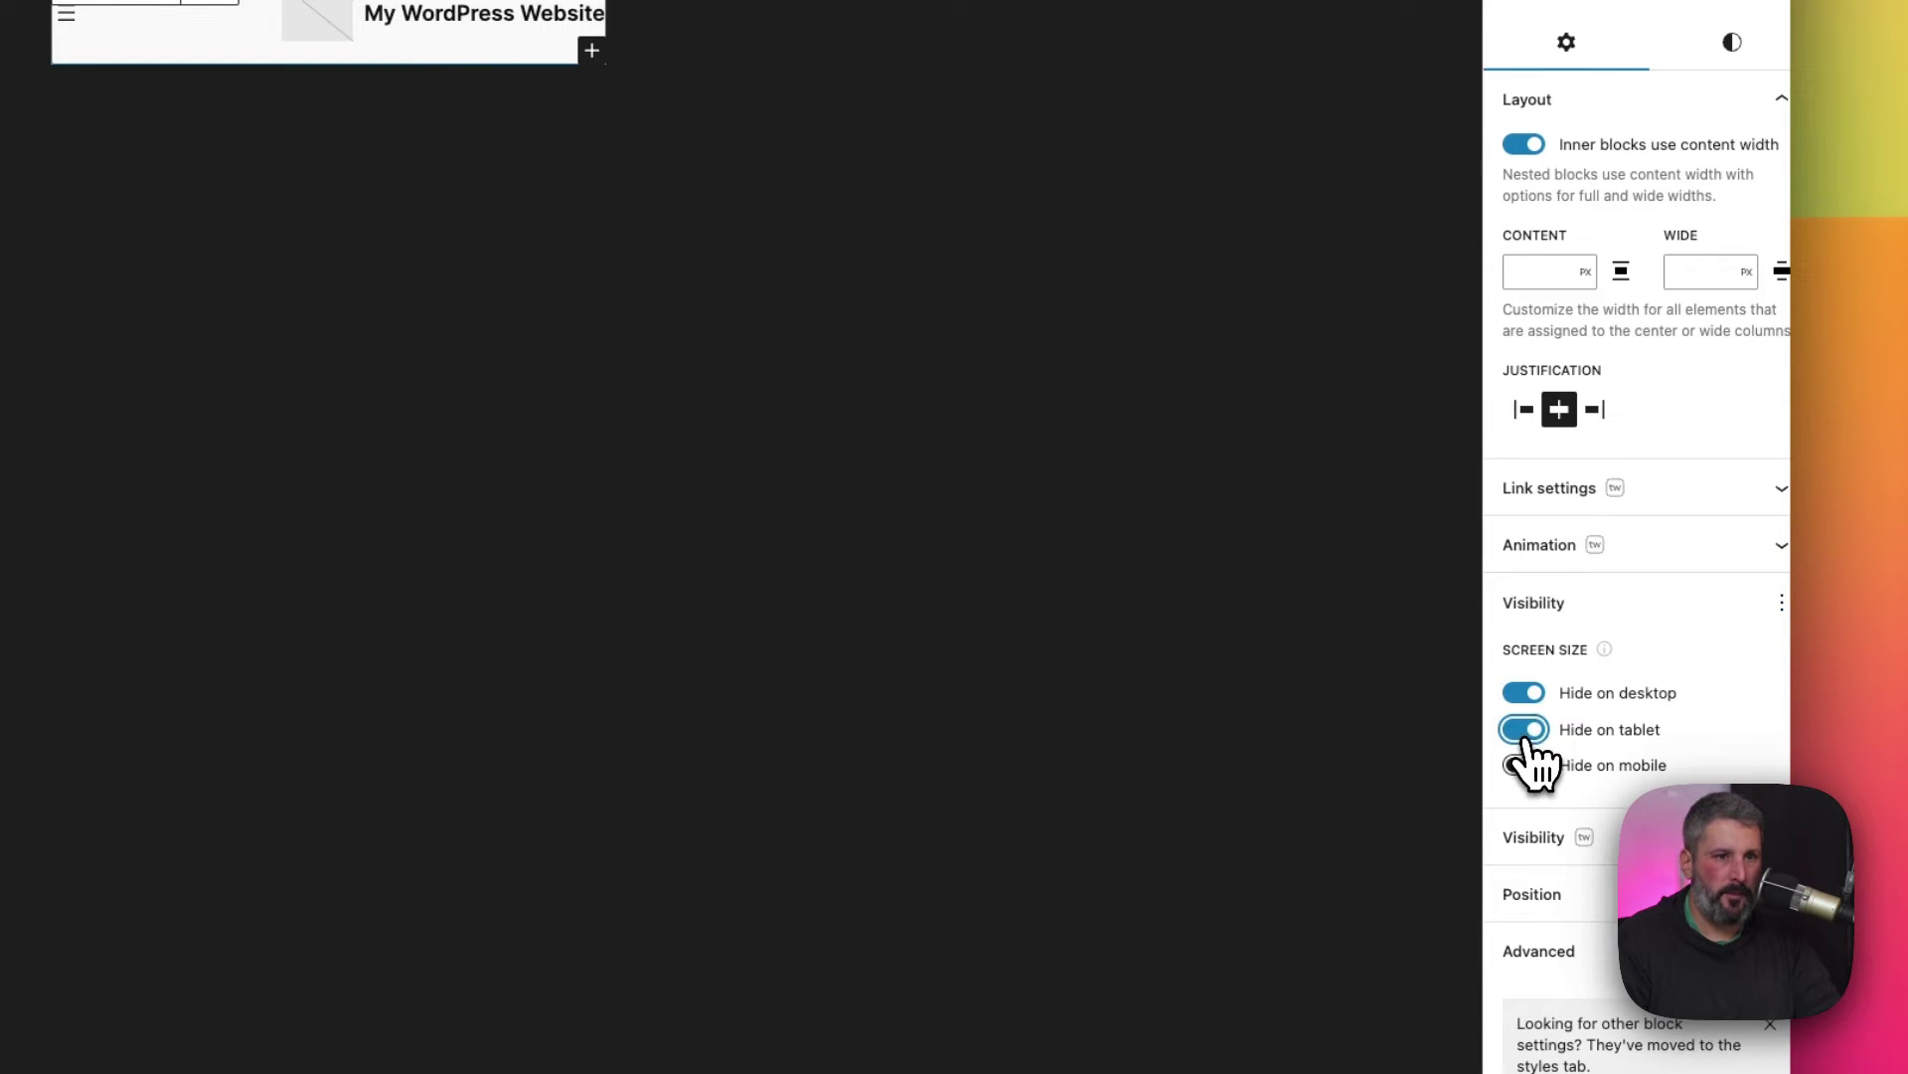
pyautogui.click(1620, 0)
pyautogui.click(1630, 0)
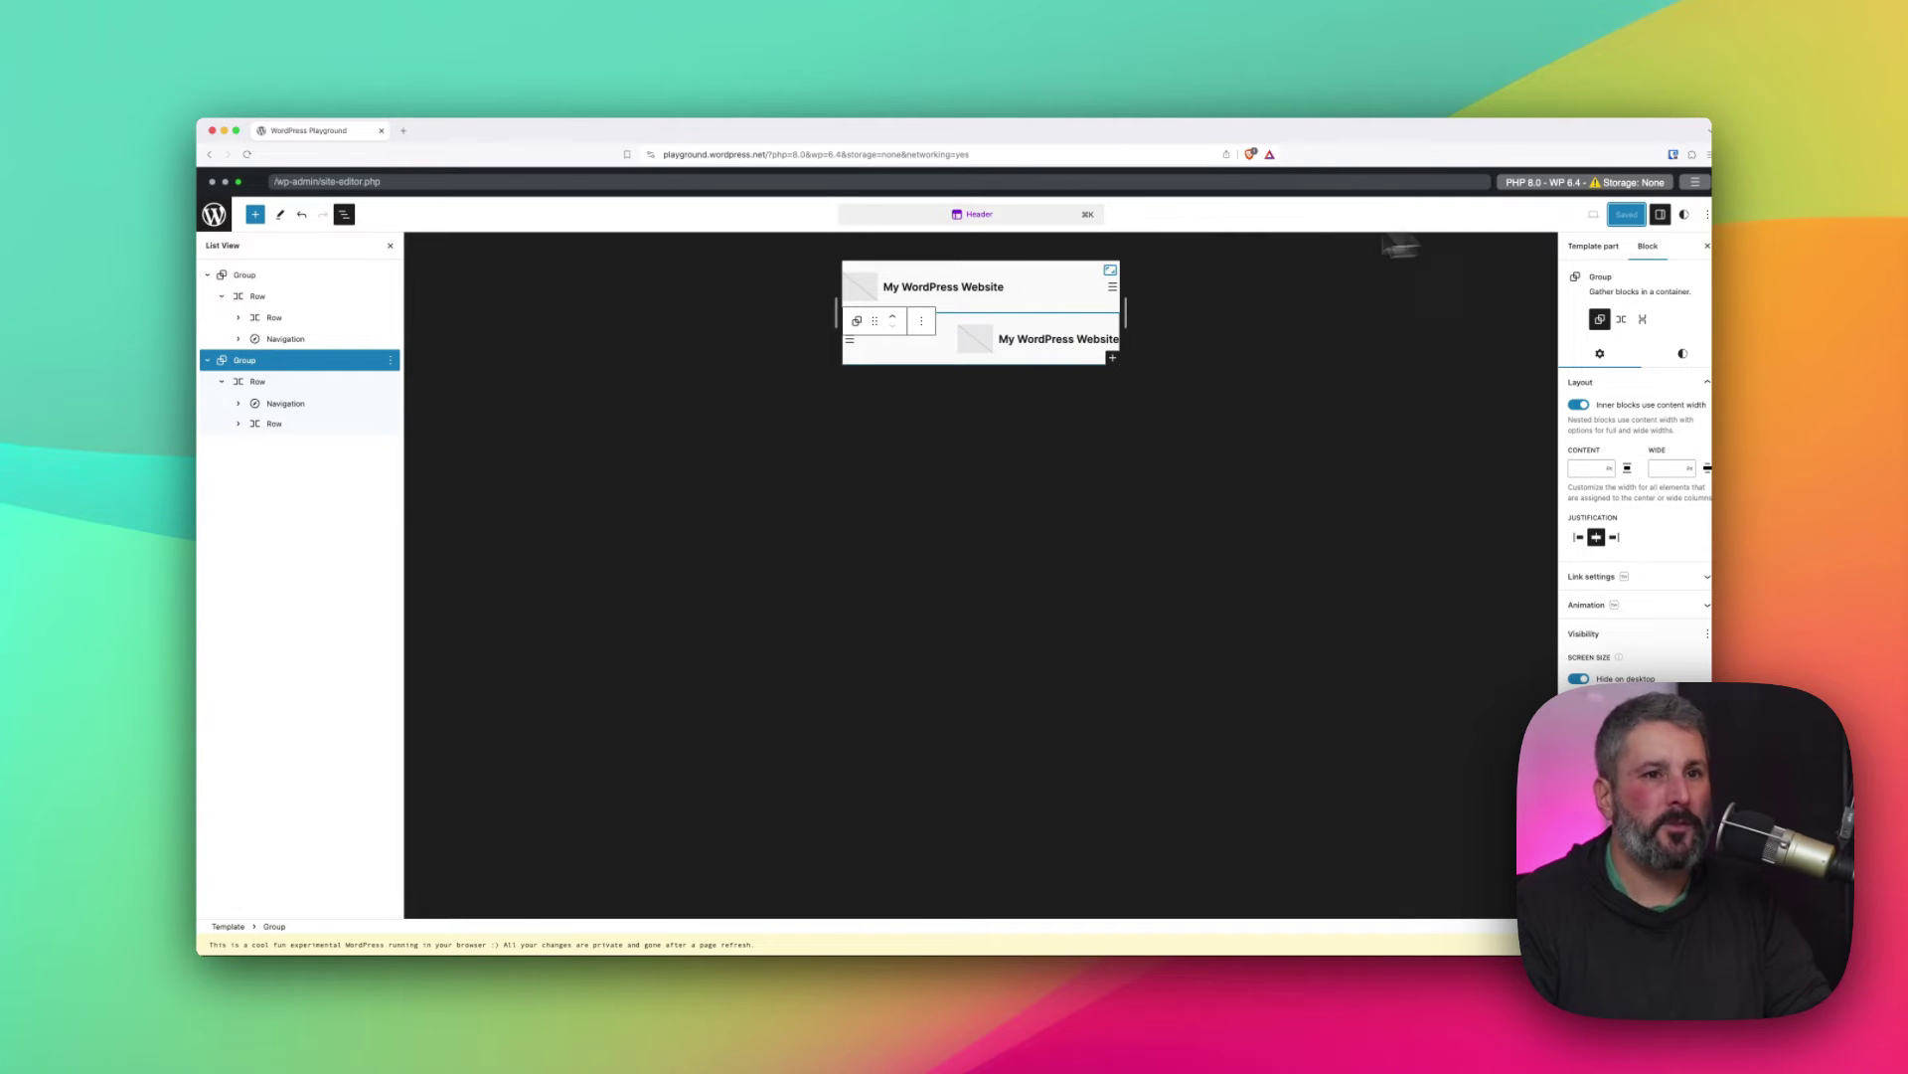
# View the live site in a new tab and check its header at a narrow mobile width.
pyautogui.click(215, 220)
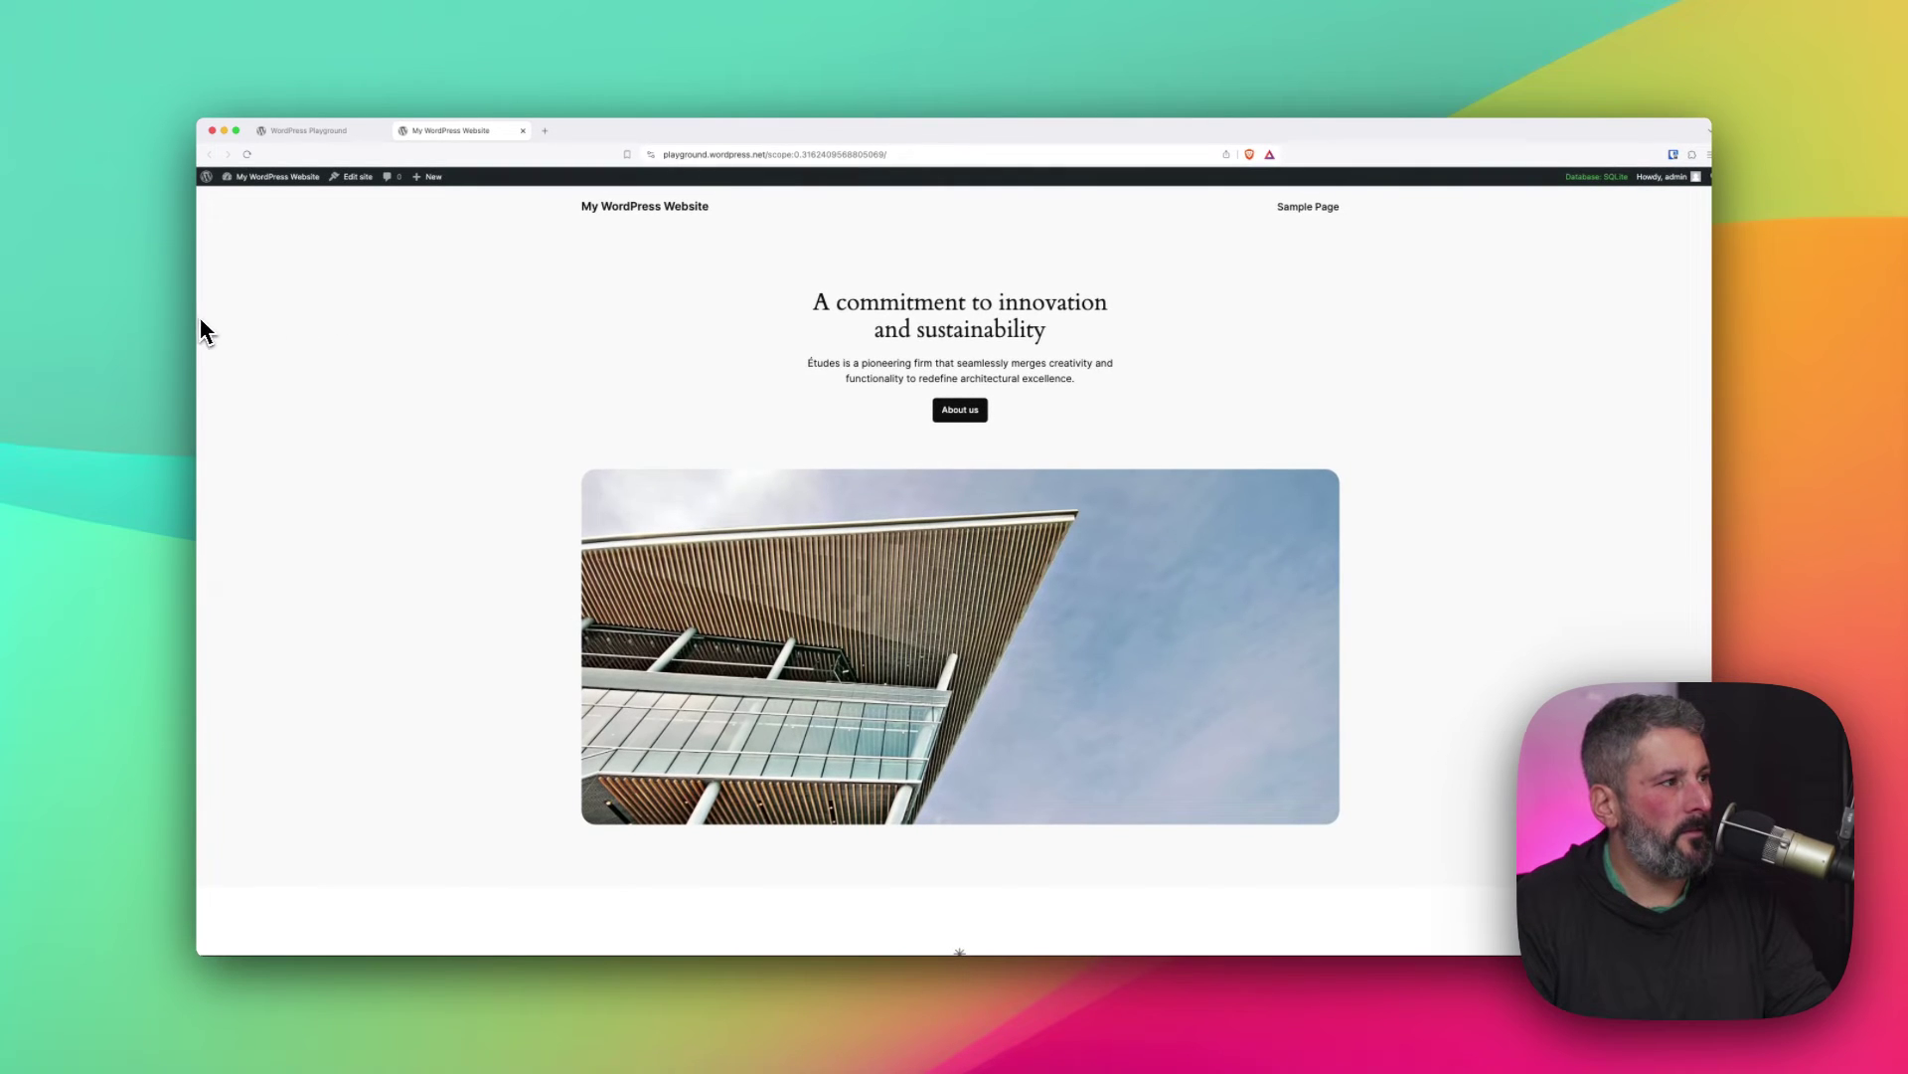
pyautogui.moveTo(209, 318); pyautogui.dragTo(1347, 354)
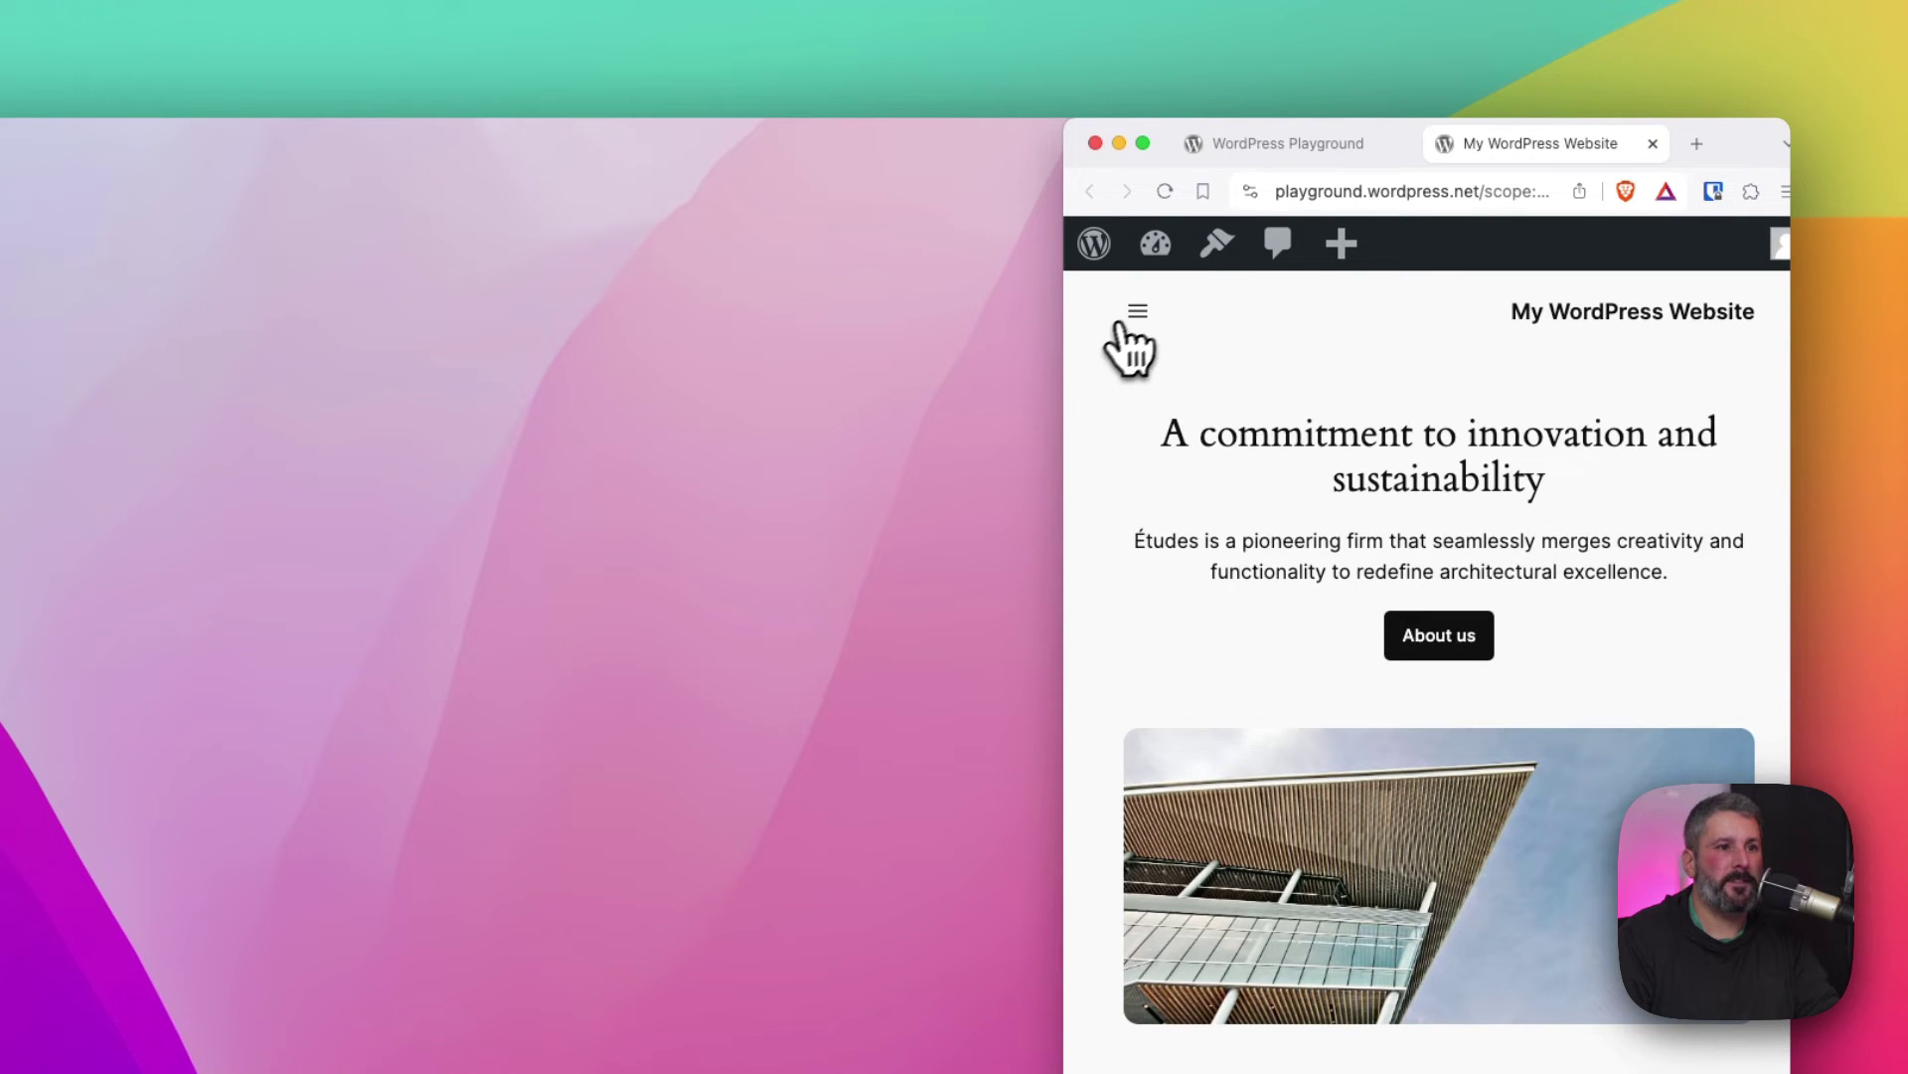
pyautogui.moveTo(1069, 379); pyautogui.dragTo(348, 447)
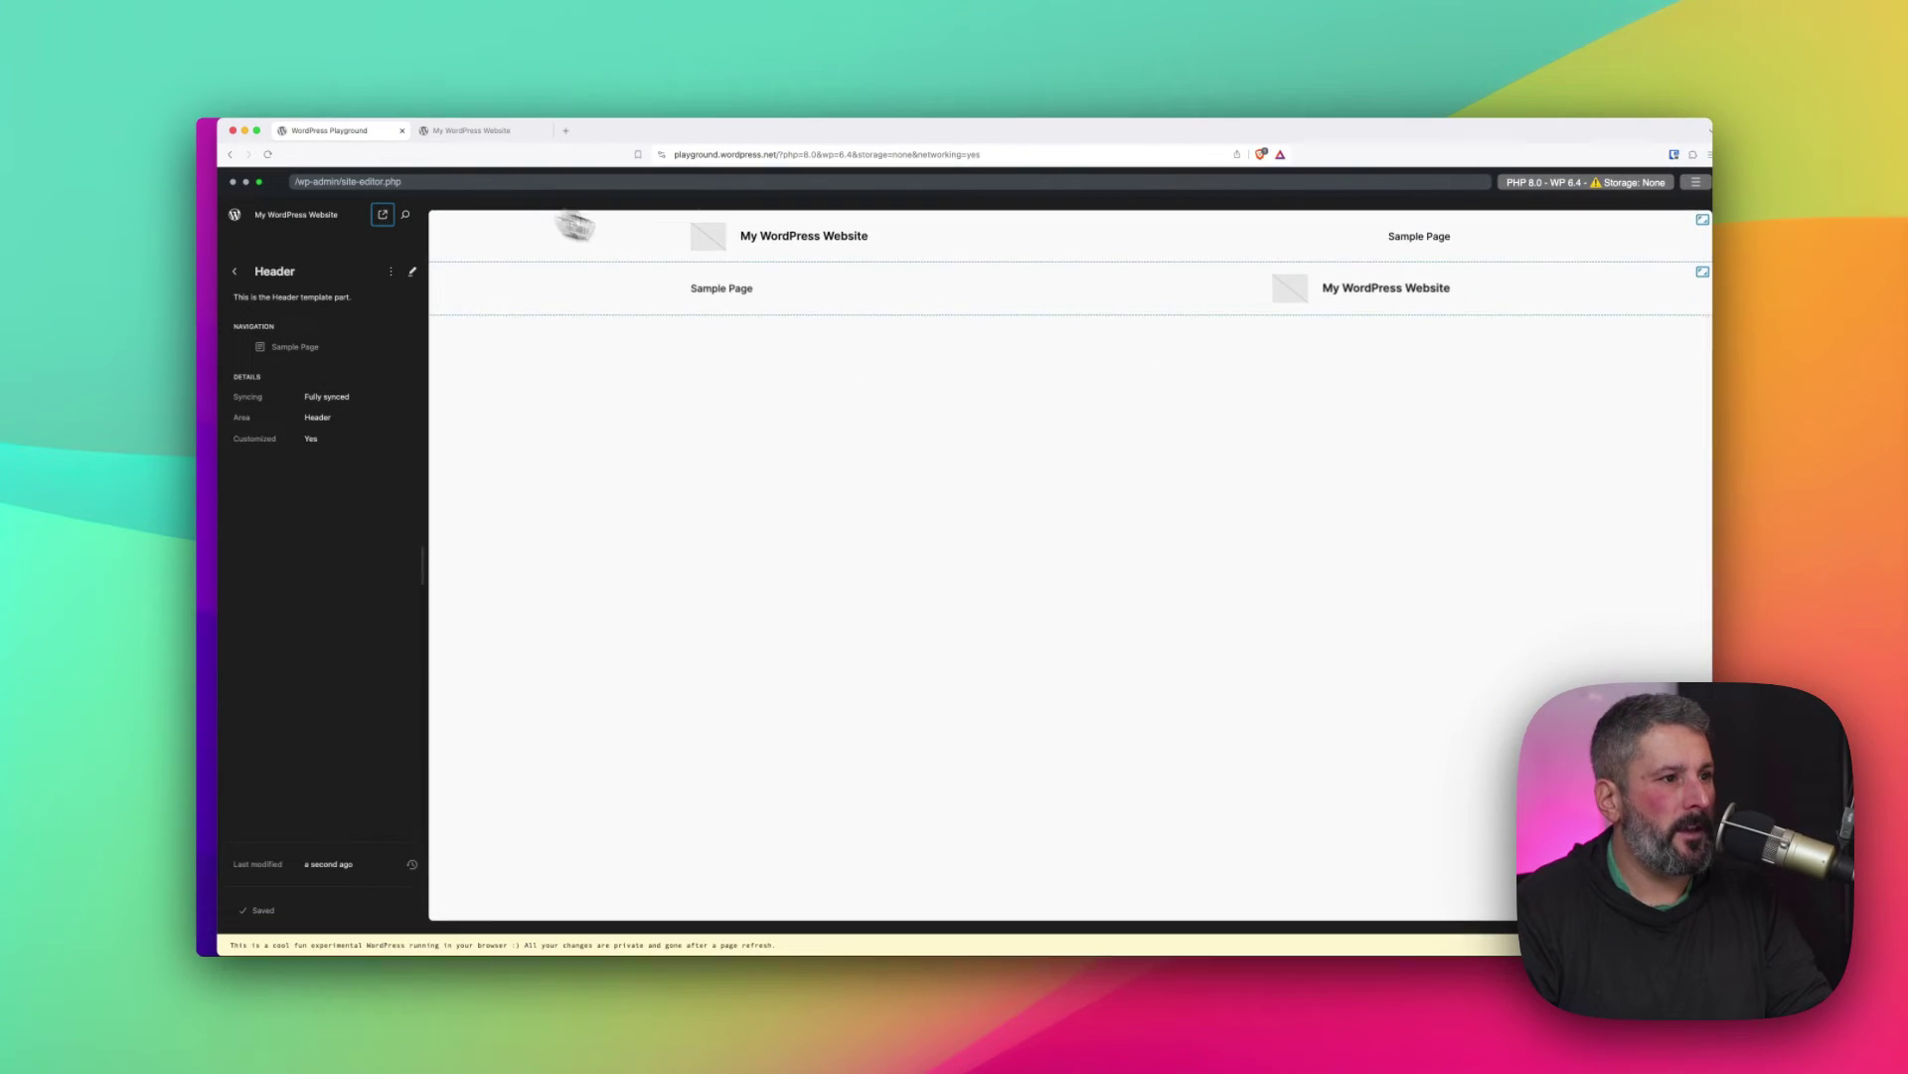
pyautogui.click(879, 282)
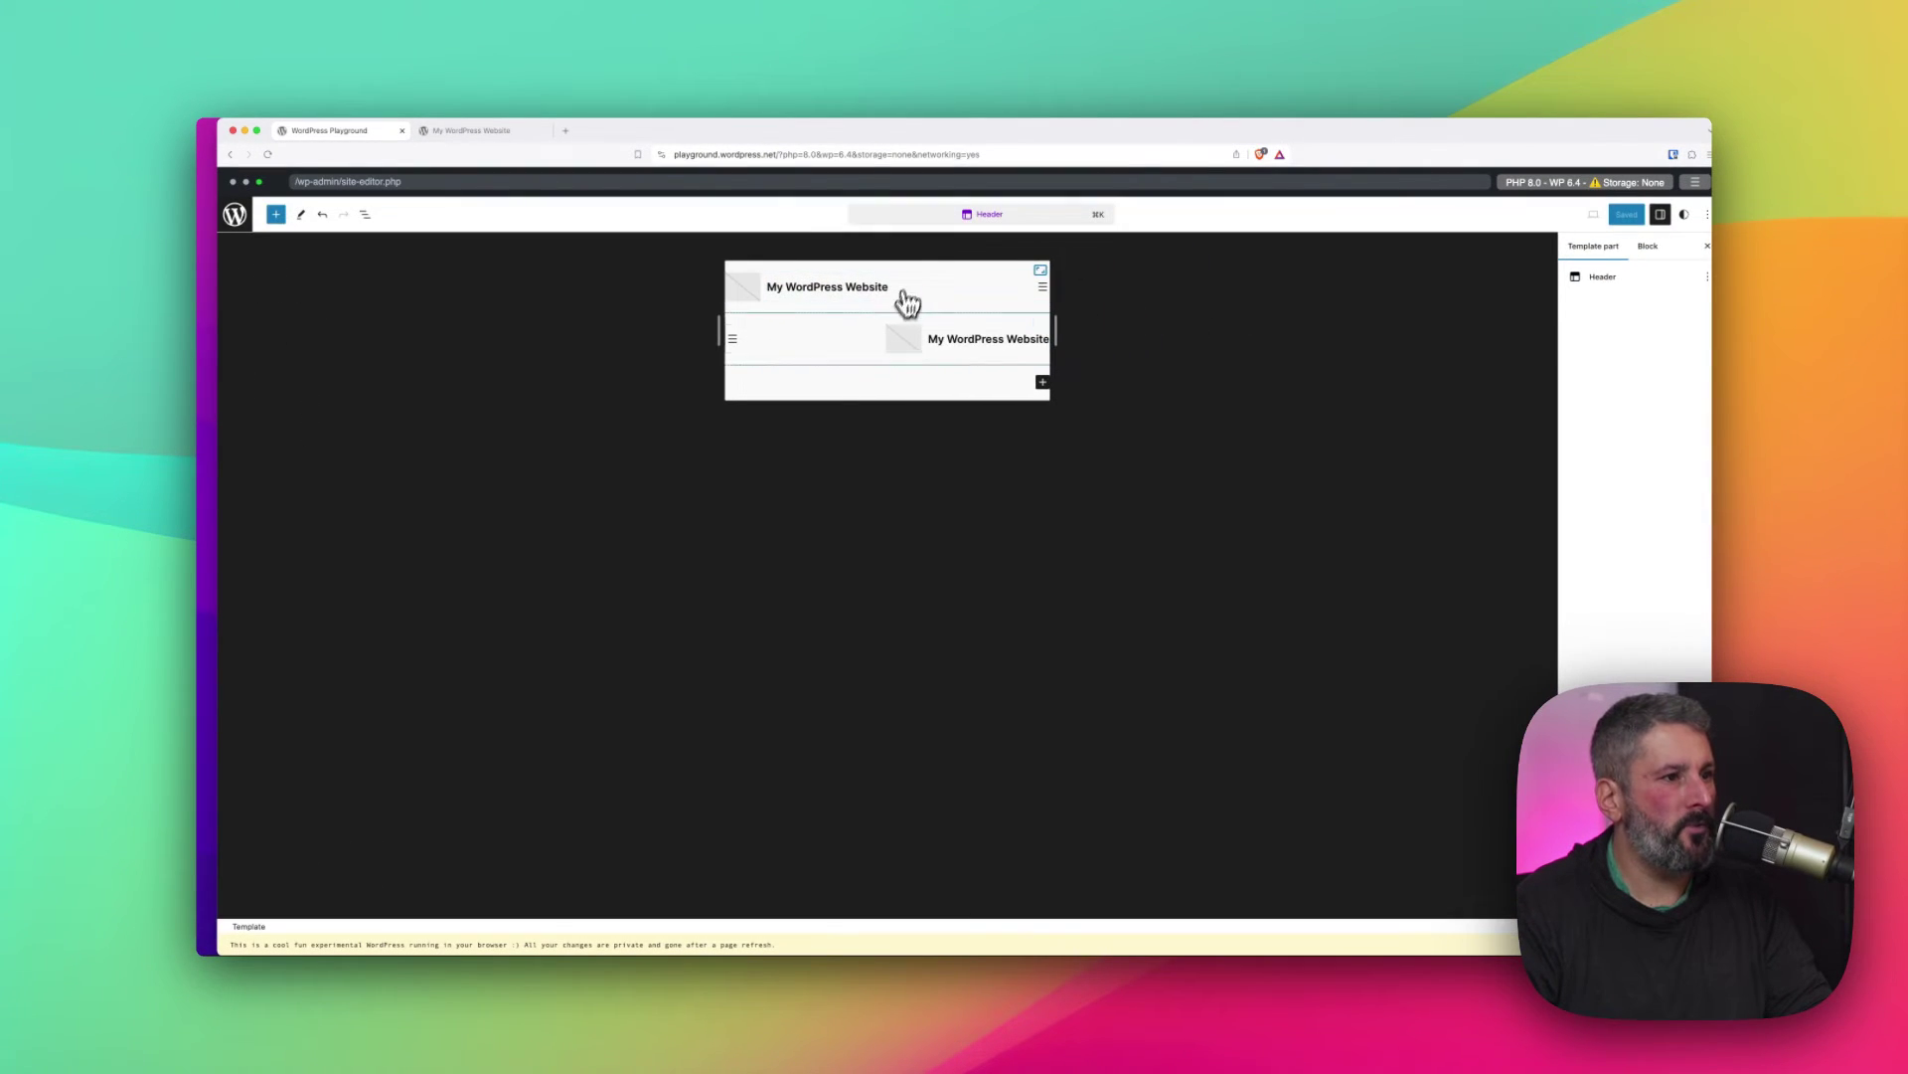
pyautogui.click(364, 214)
pyautogui.click(328, 296)
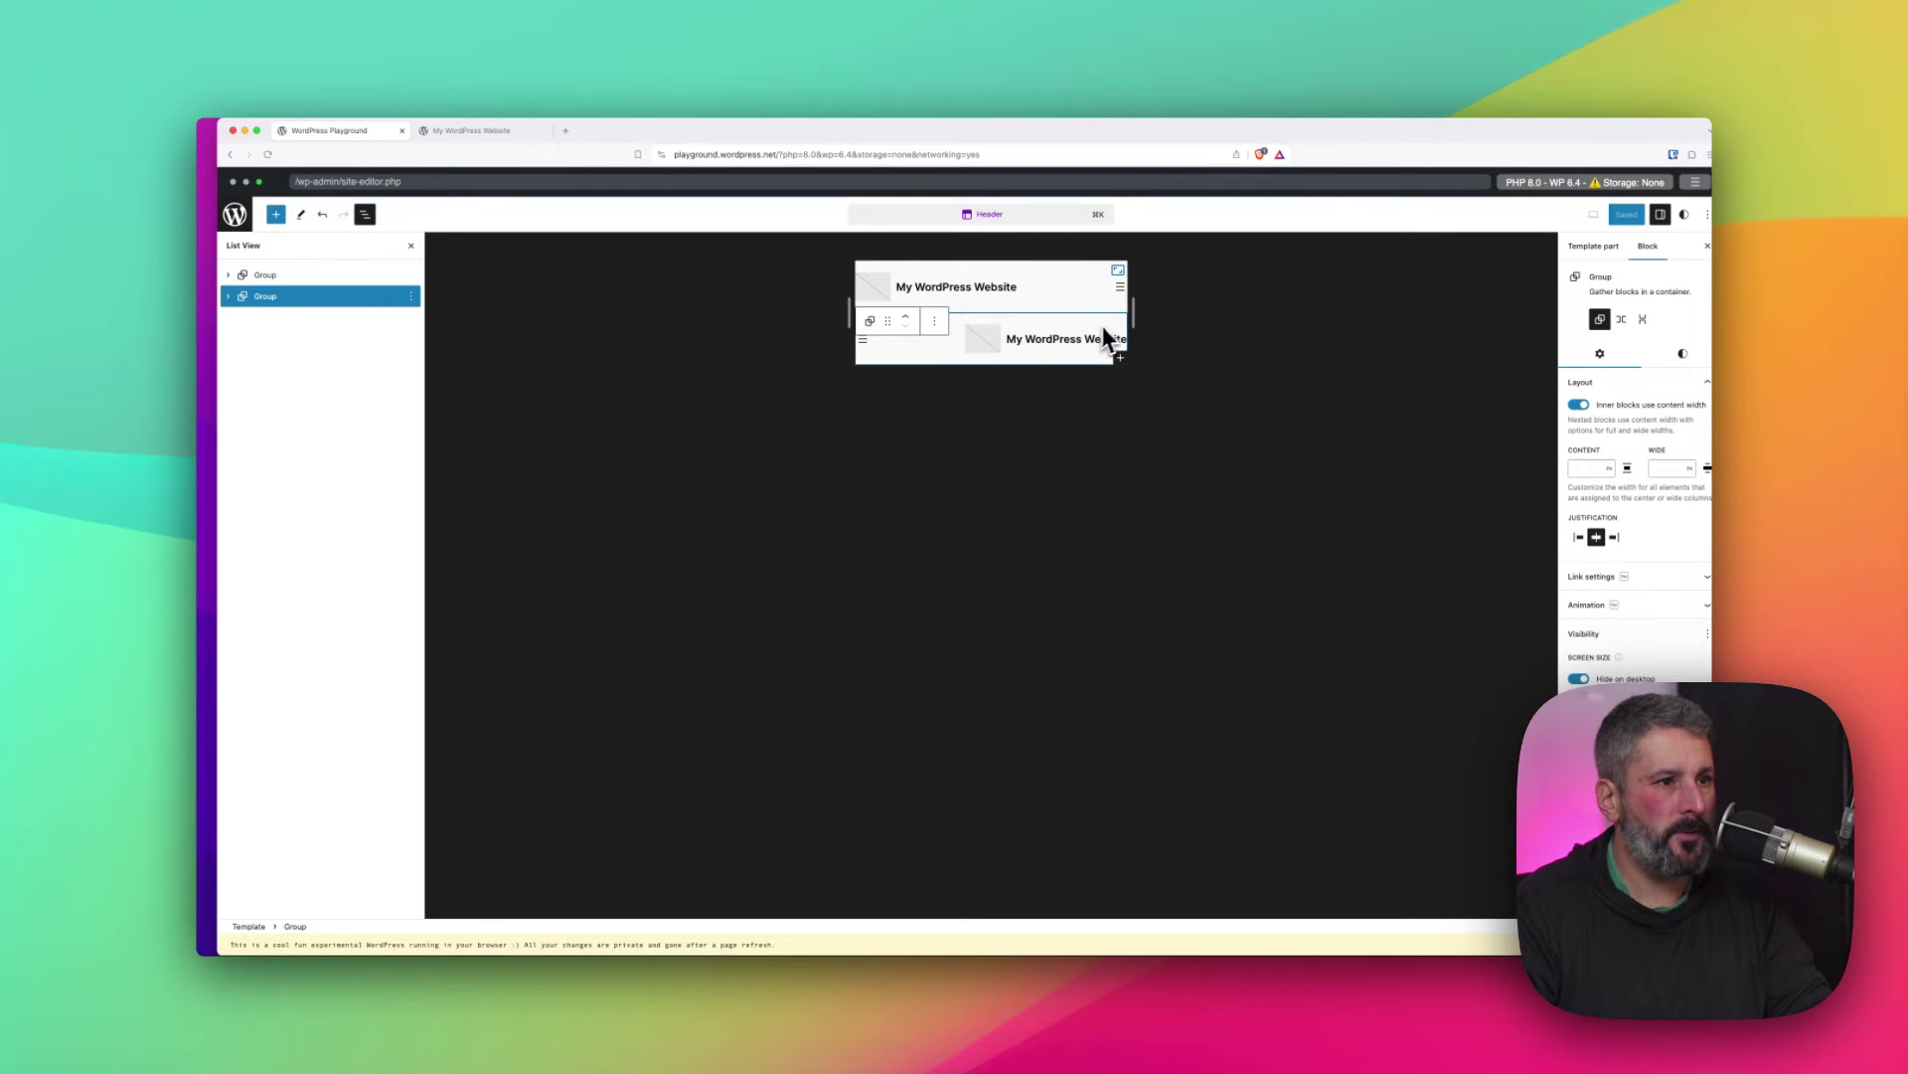
pyautogui.click(1084, 271)
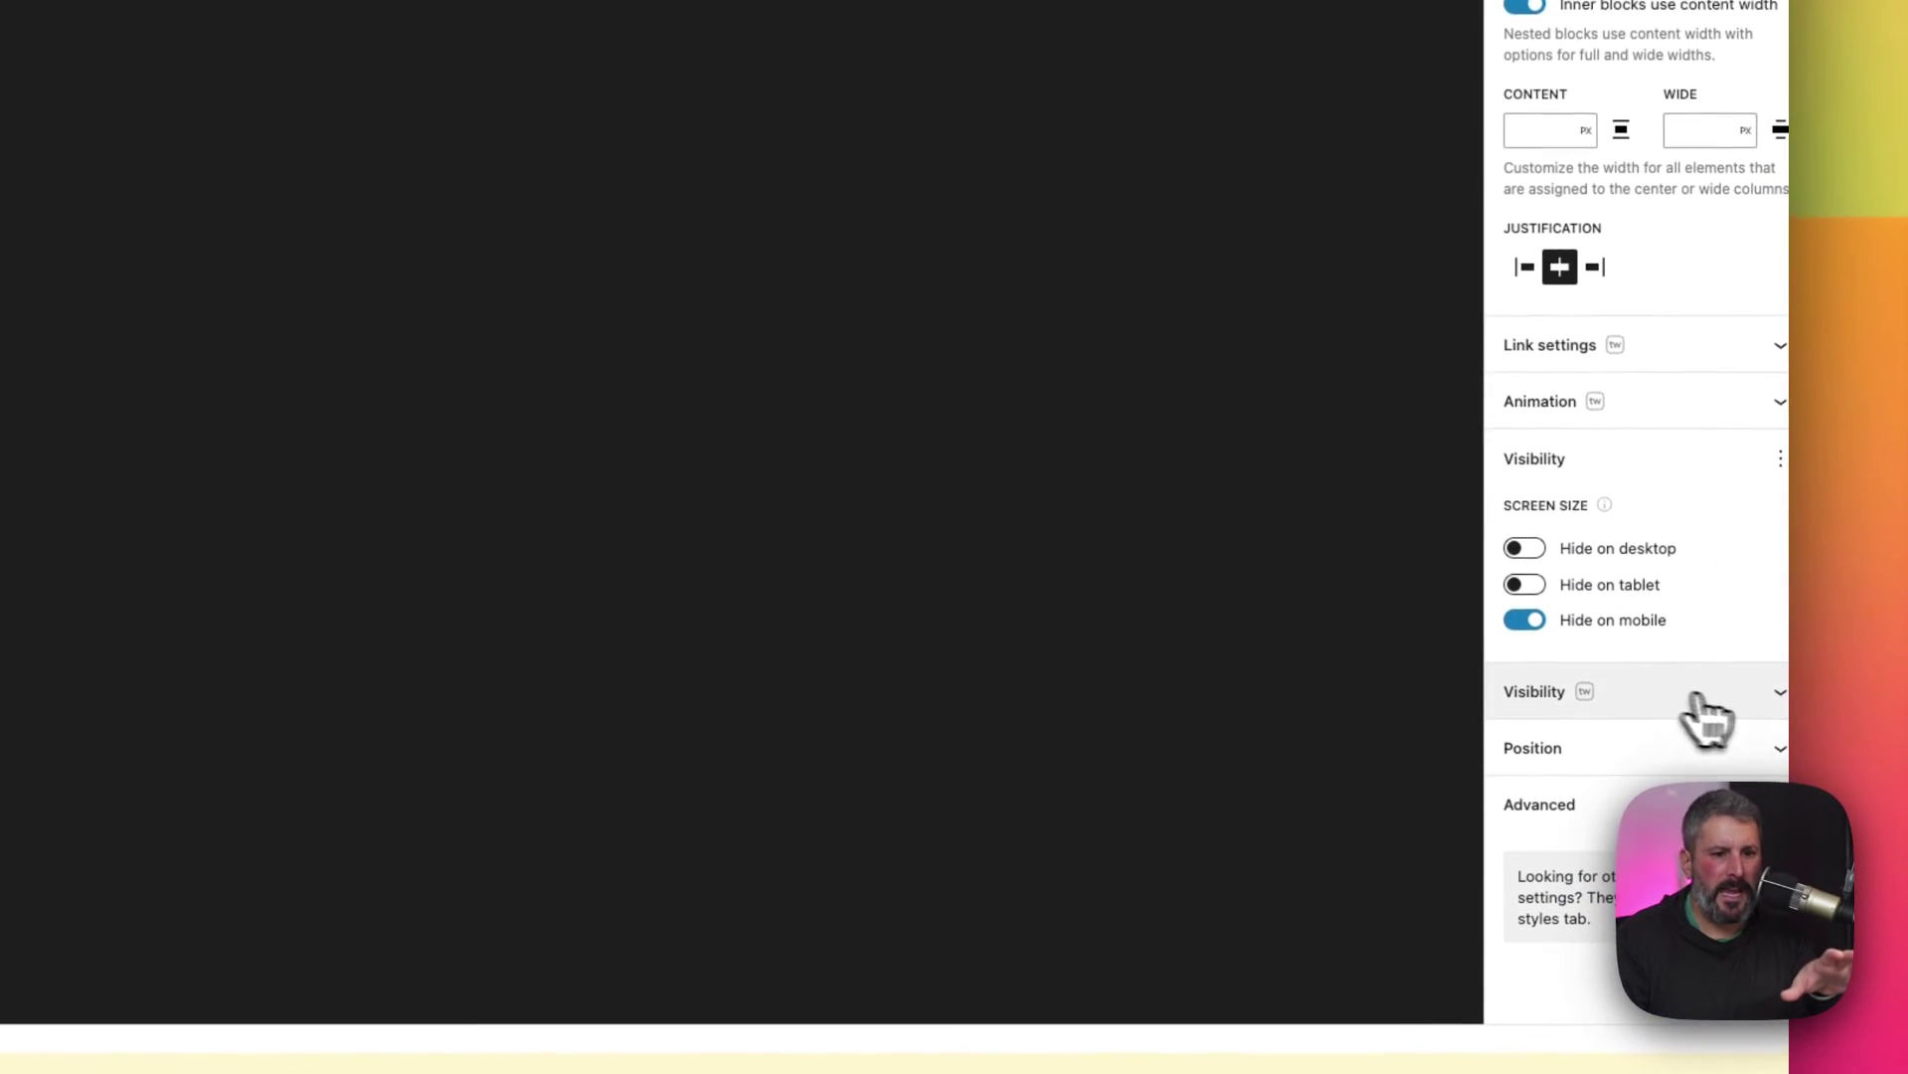
pyautogui.click(1696, 696)
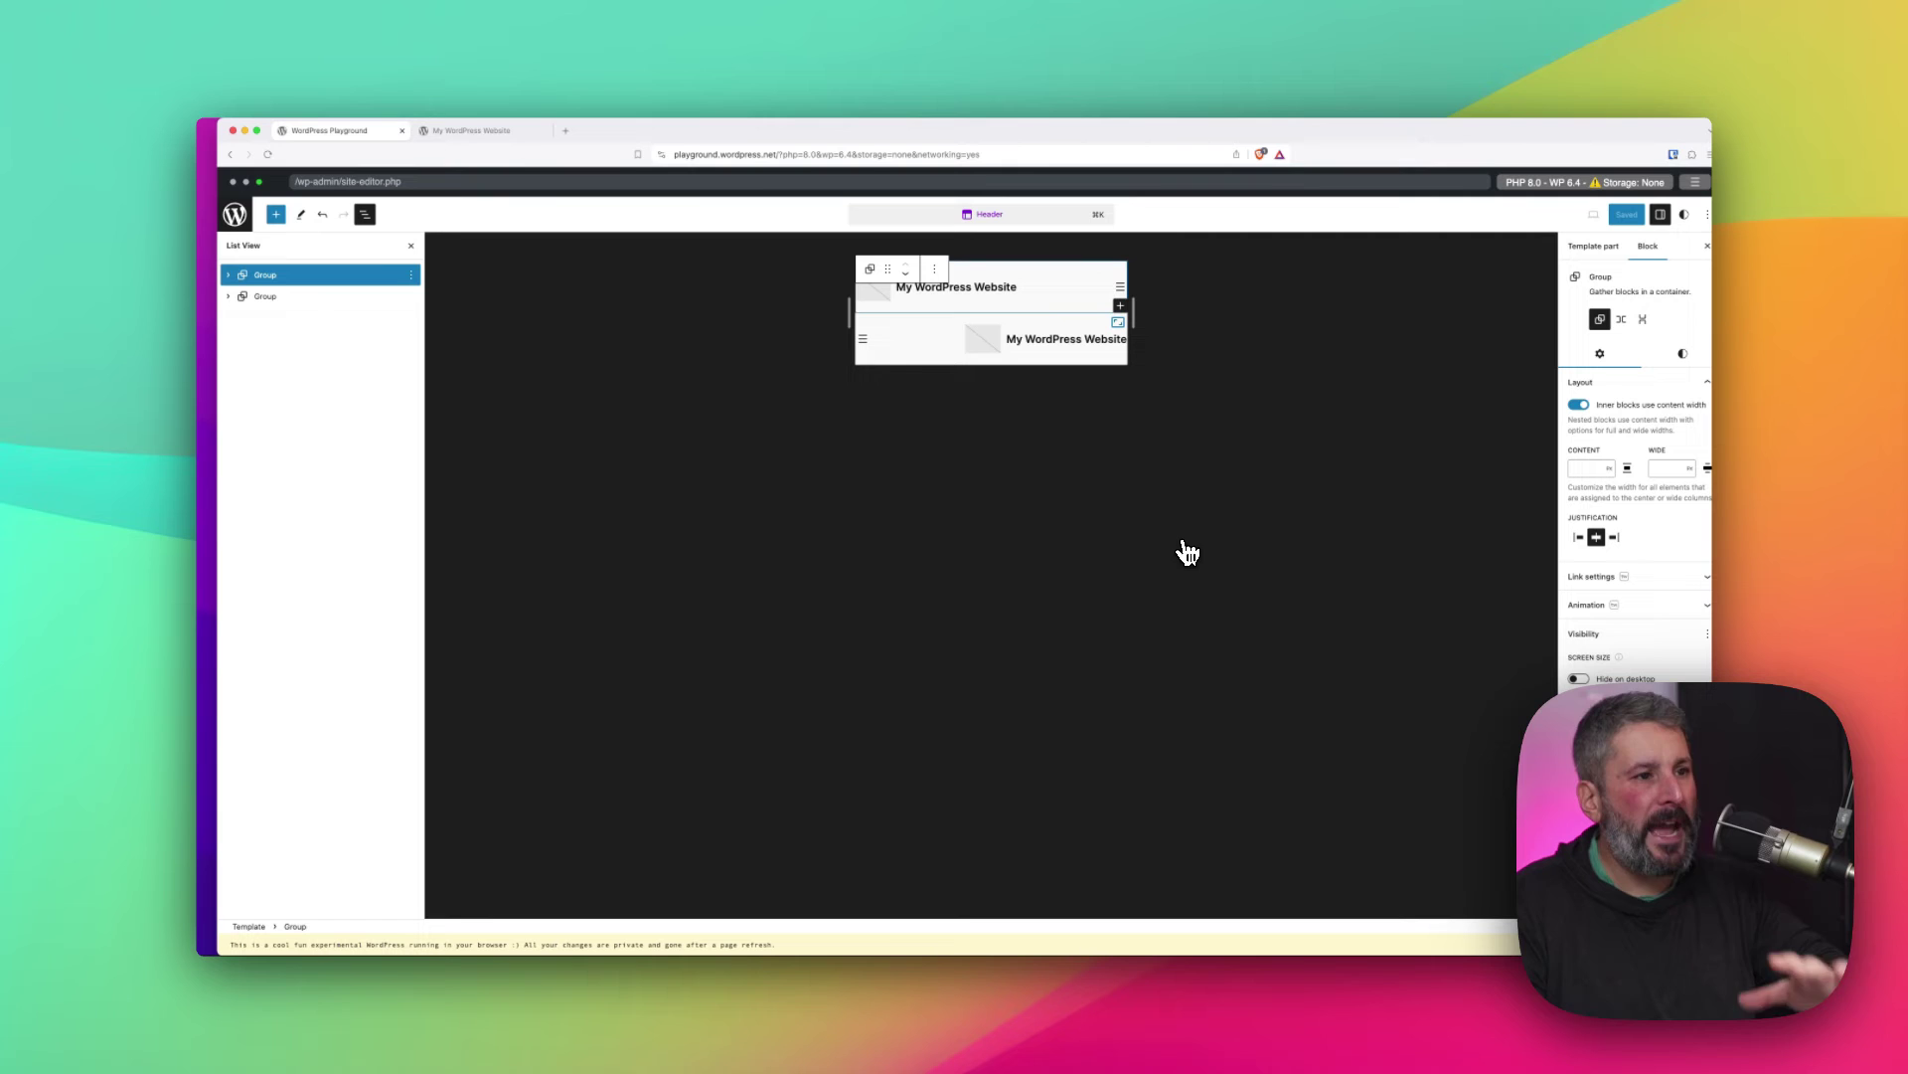
# Open the Sample Page from the dashboard's Pages list and select its first quote block.
pyautogui.click(239, 221)
pyautogui.click(245, 235)
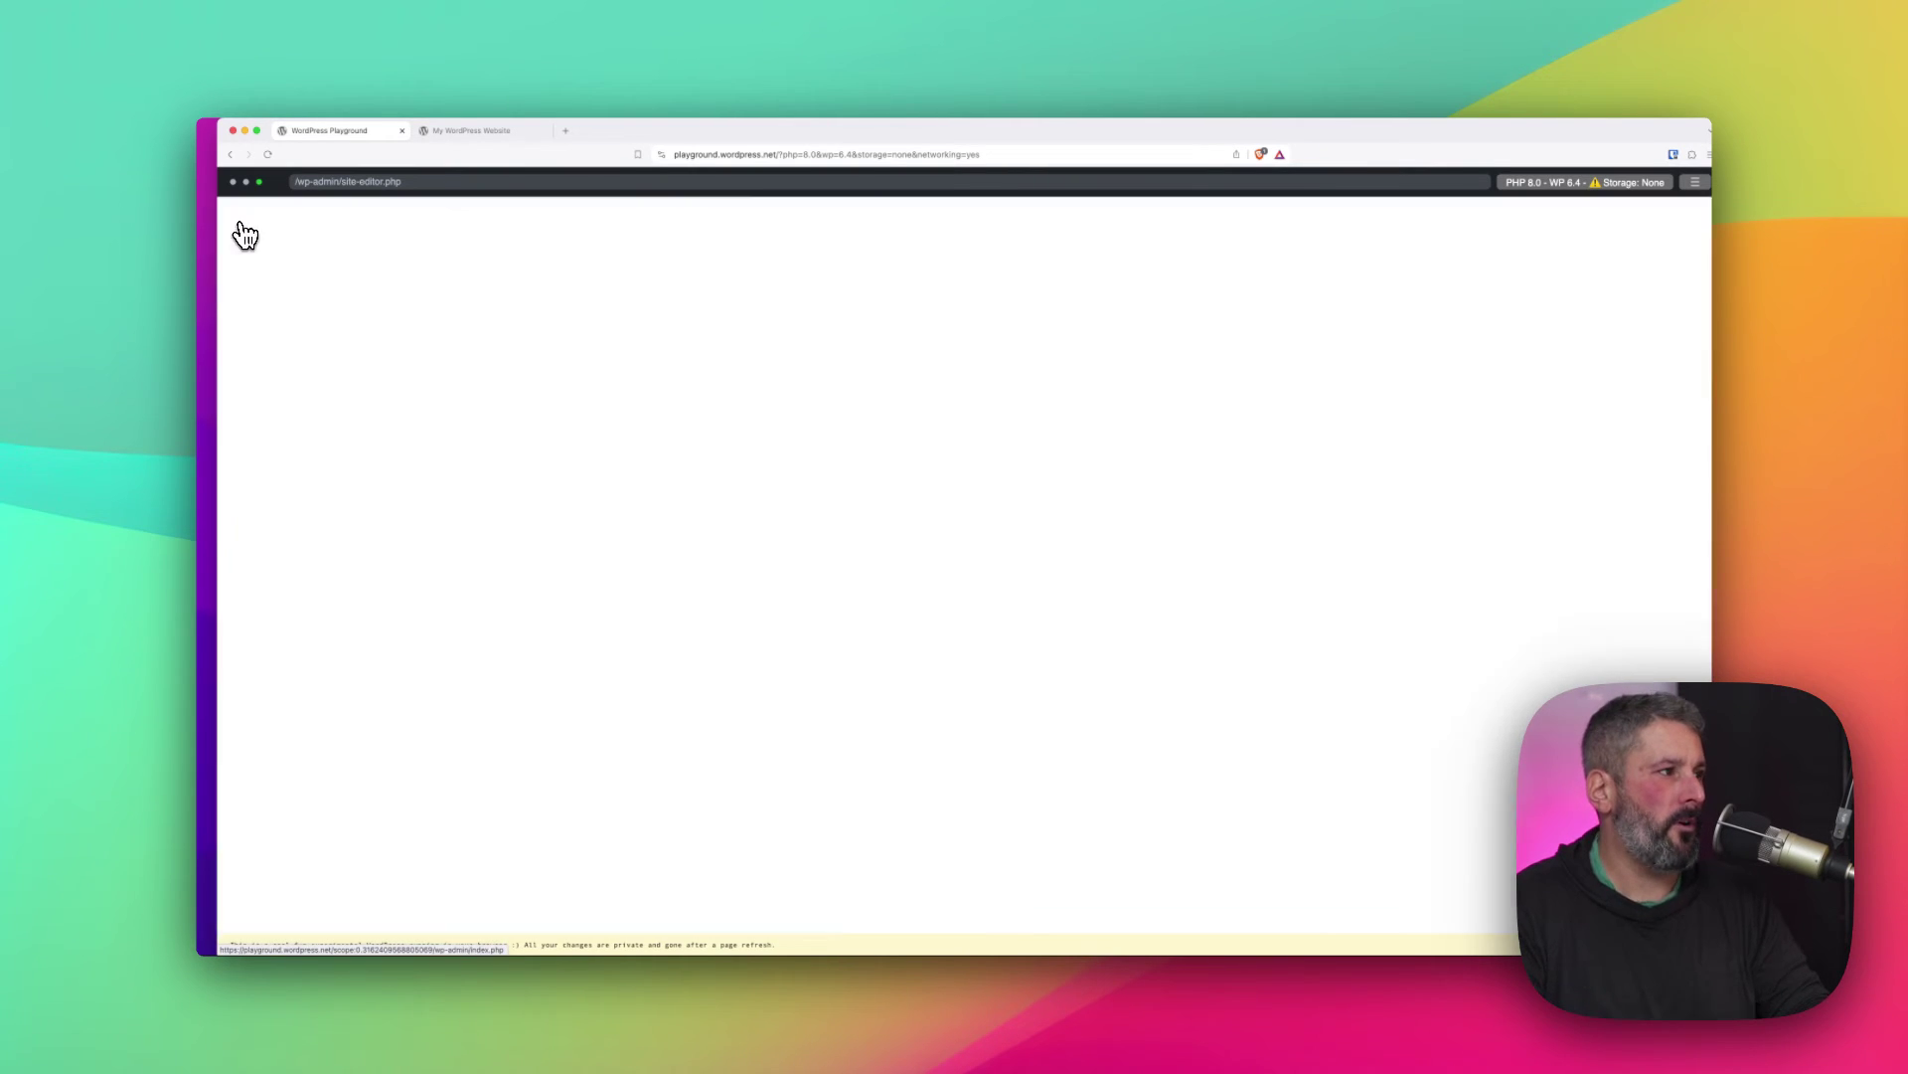
pyautogui.moveTo(249, 342)
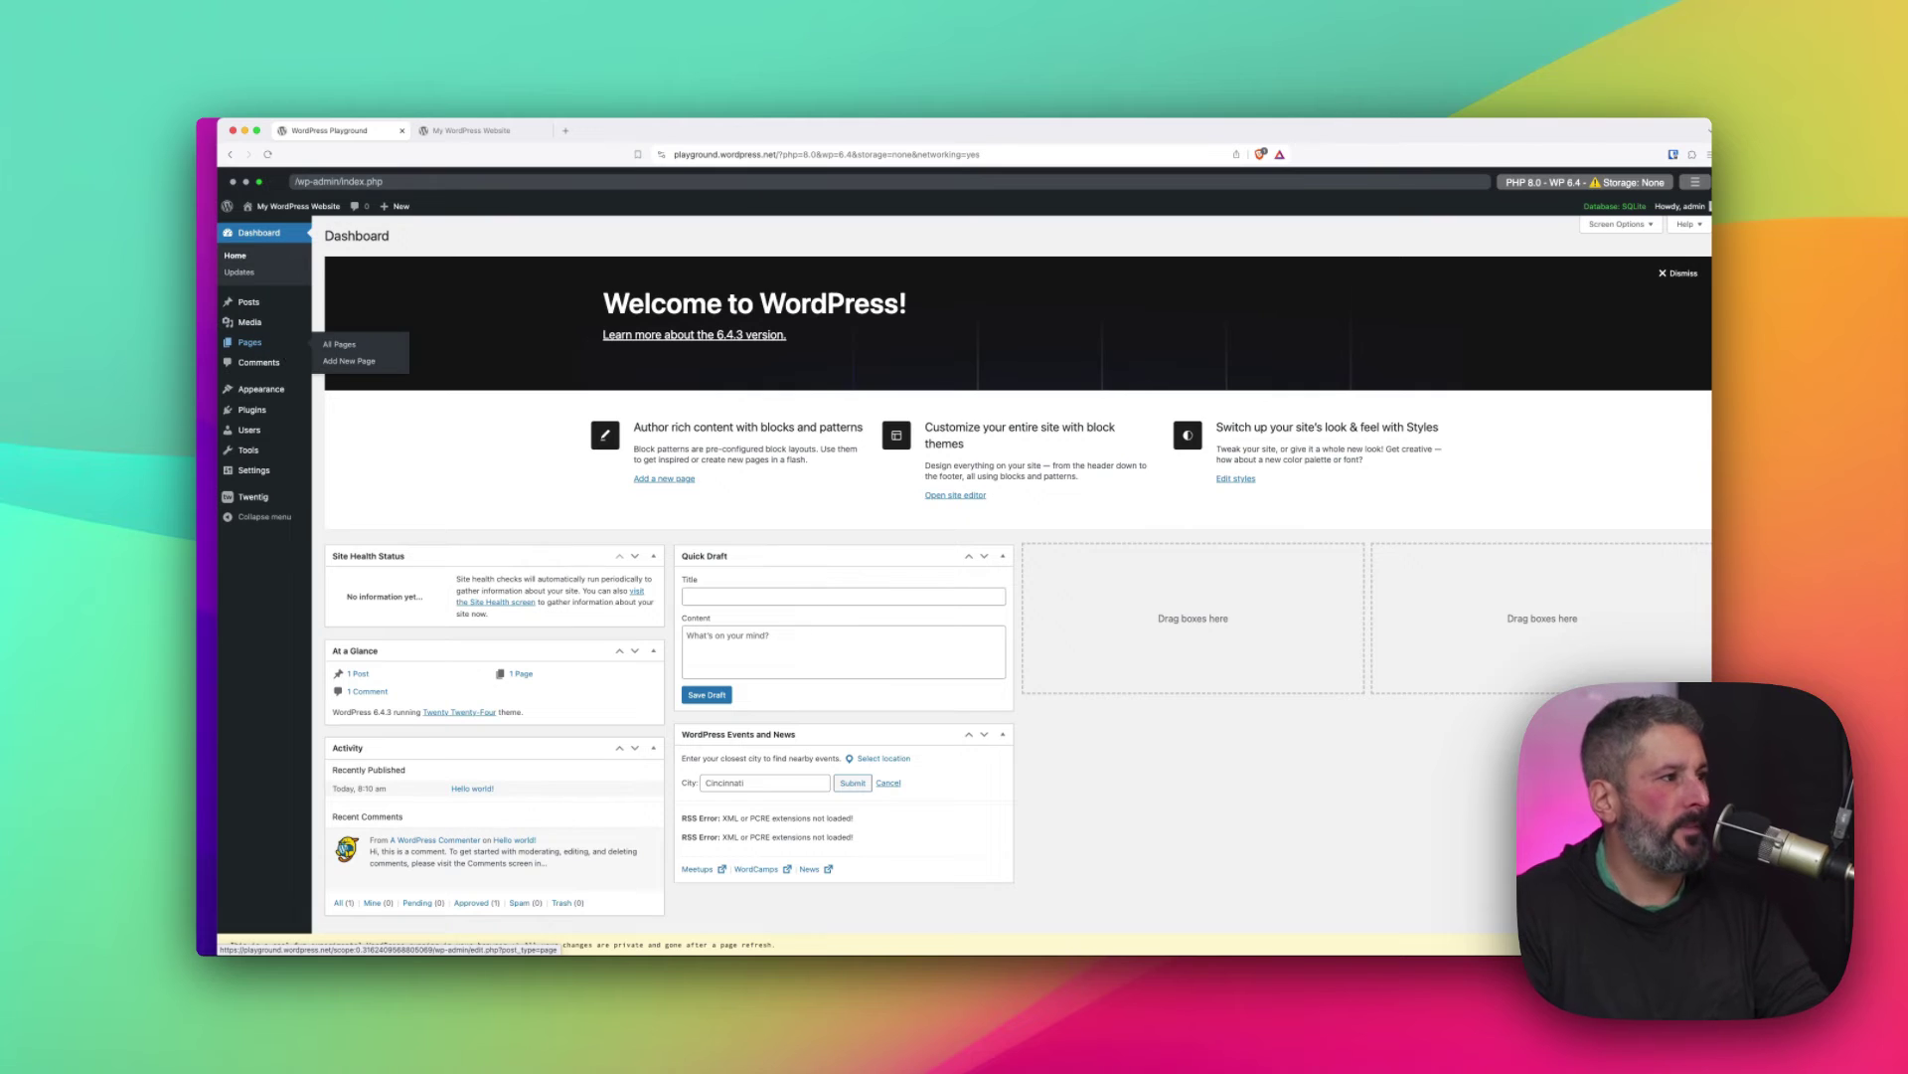
pyautogui.click(339, 343)
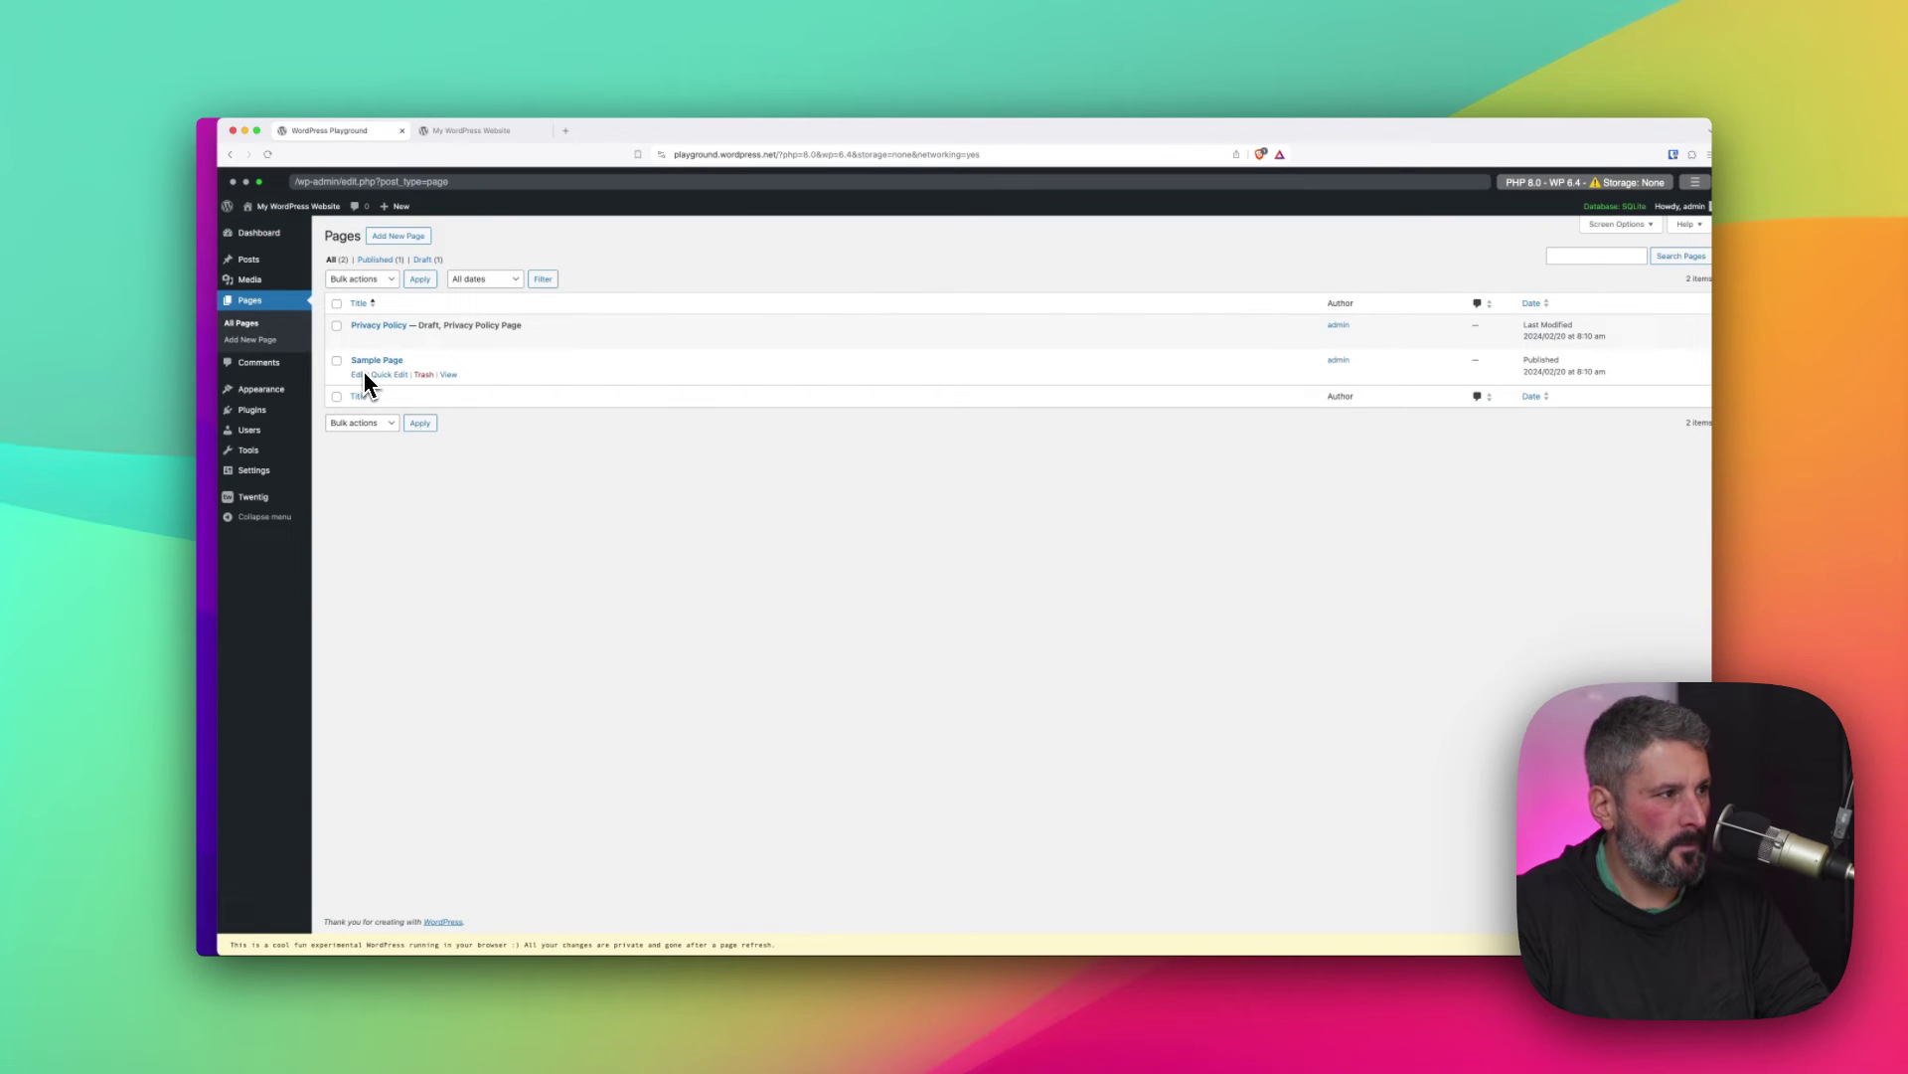
pyautogui.click(362, 373)
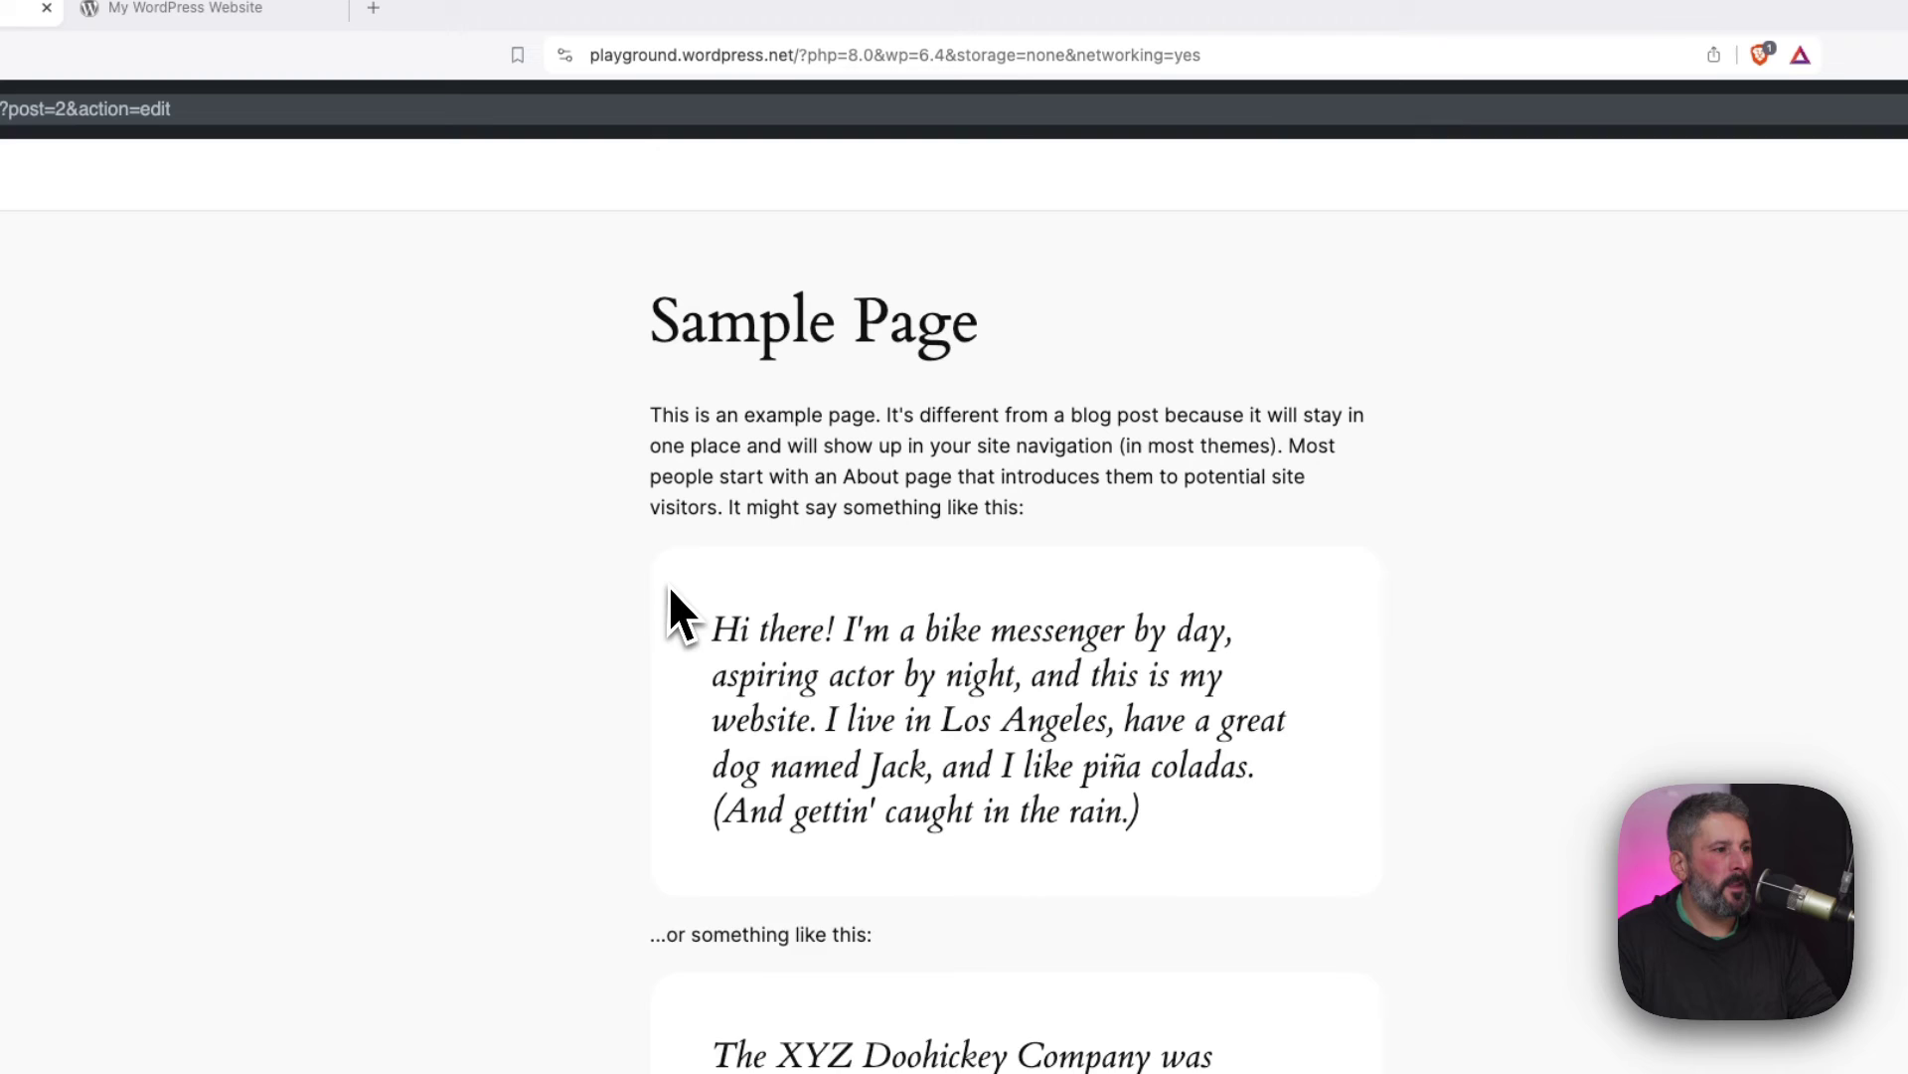
pyautogui.click(669, 585)
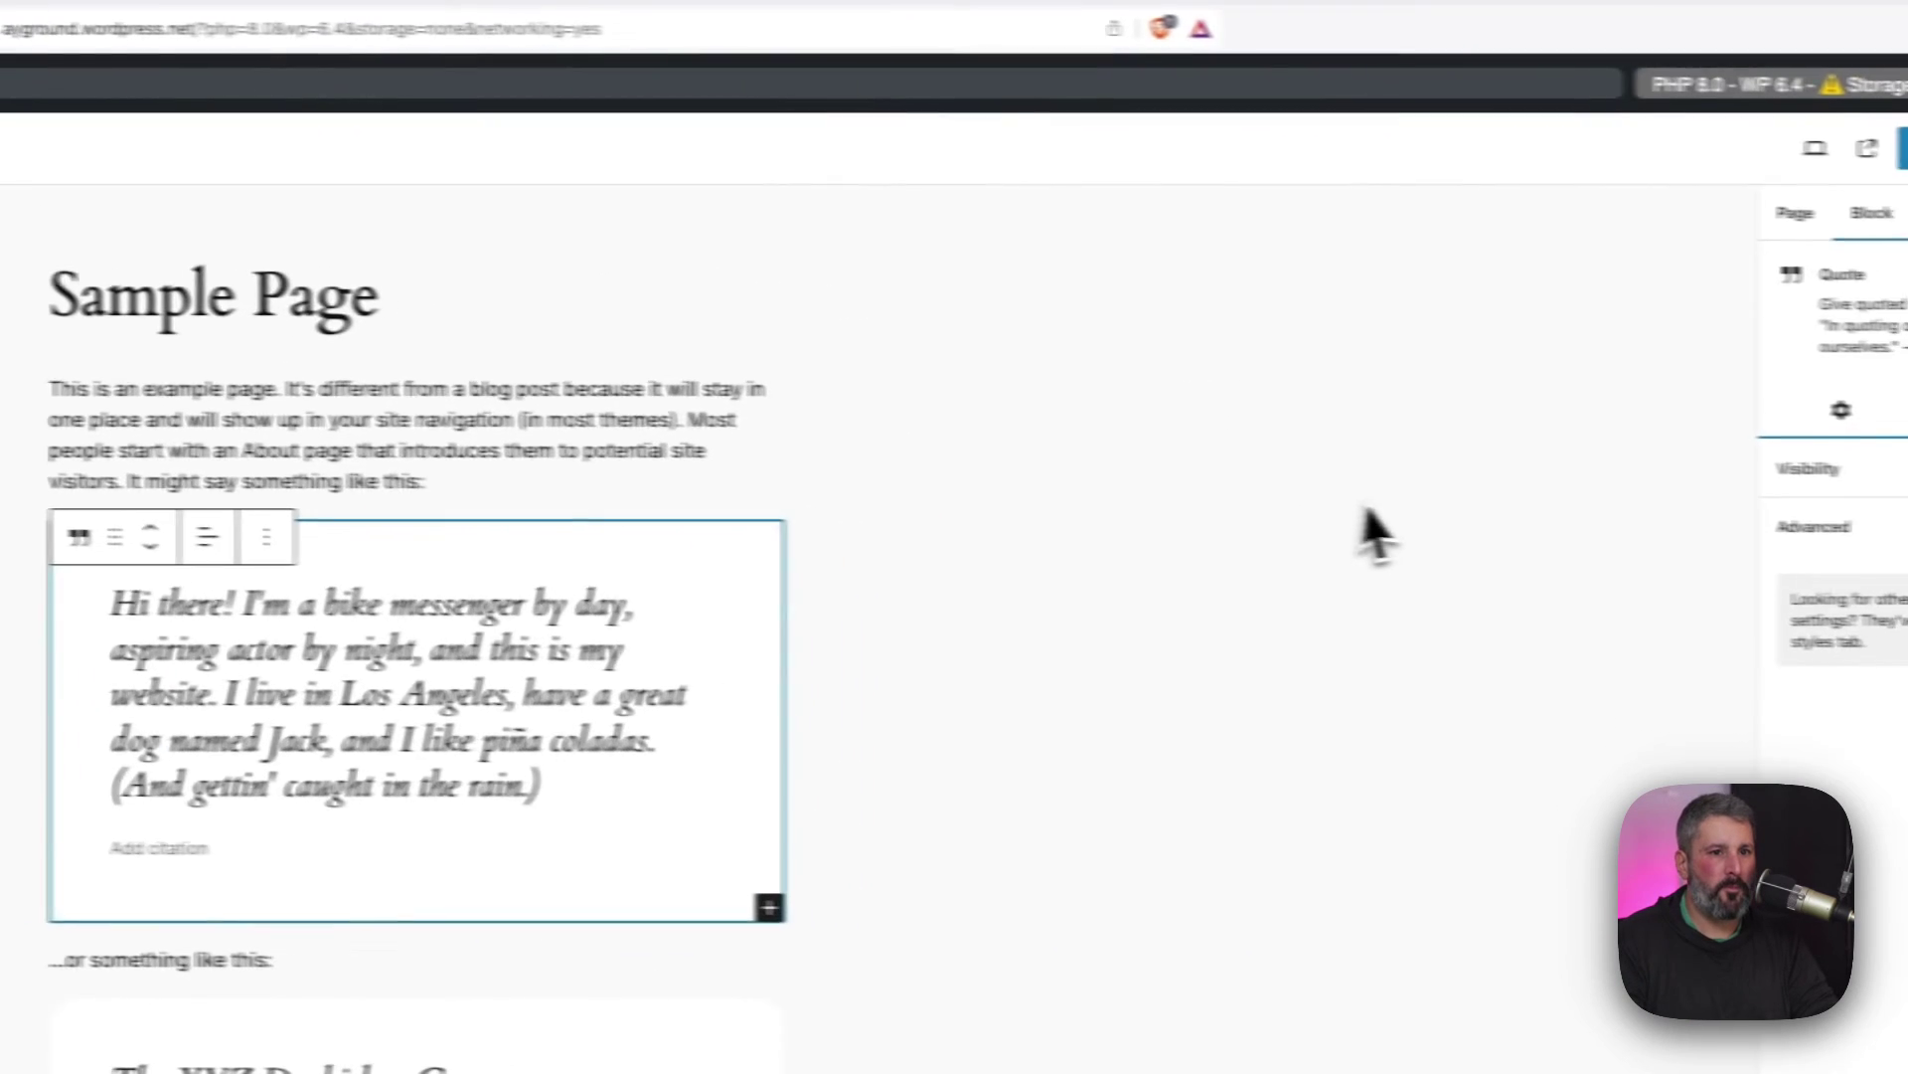
# Give the first quote Screen Size visibility hidden on desktop and tablet, then update the page.
pyautogui.click(1781, 280)
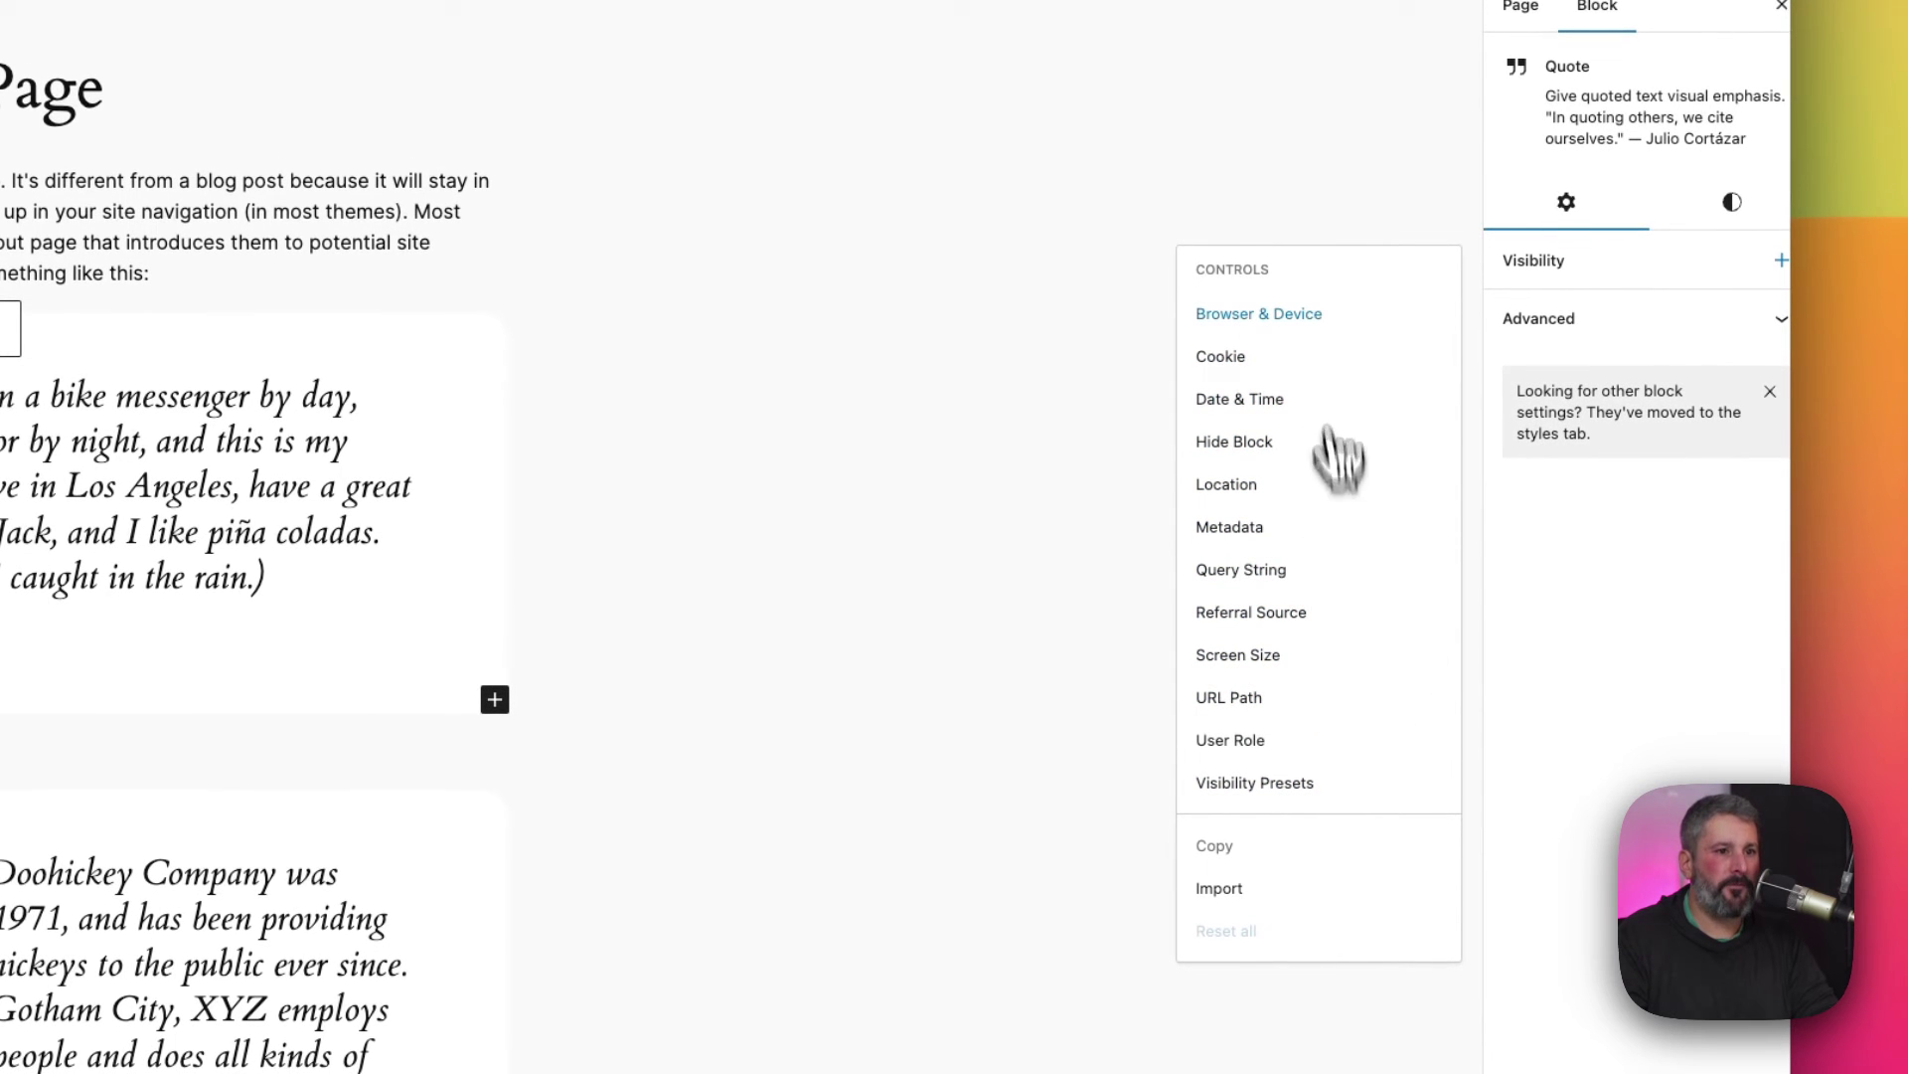
pyautogui.click(1273, 664)
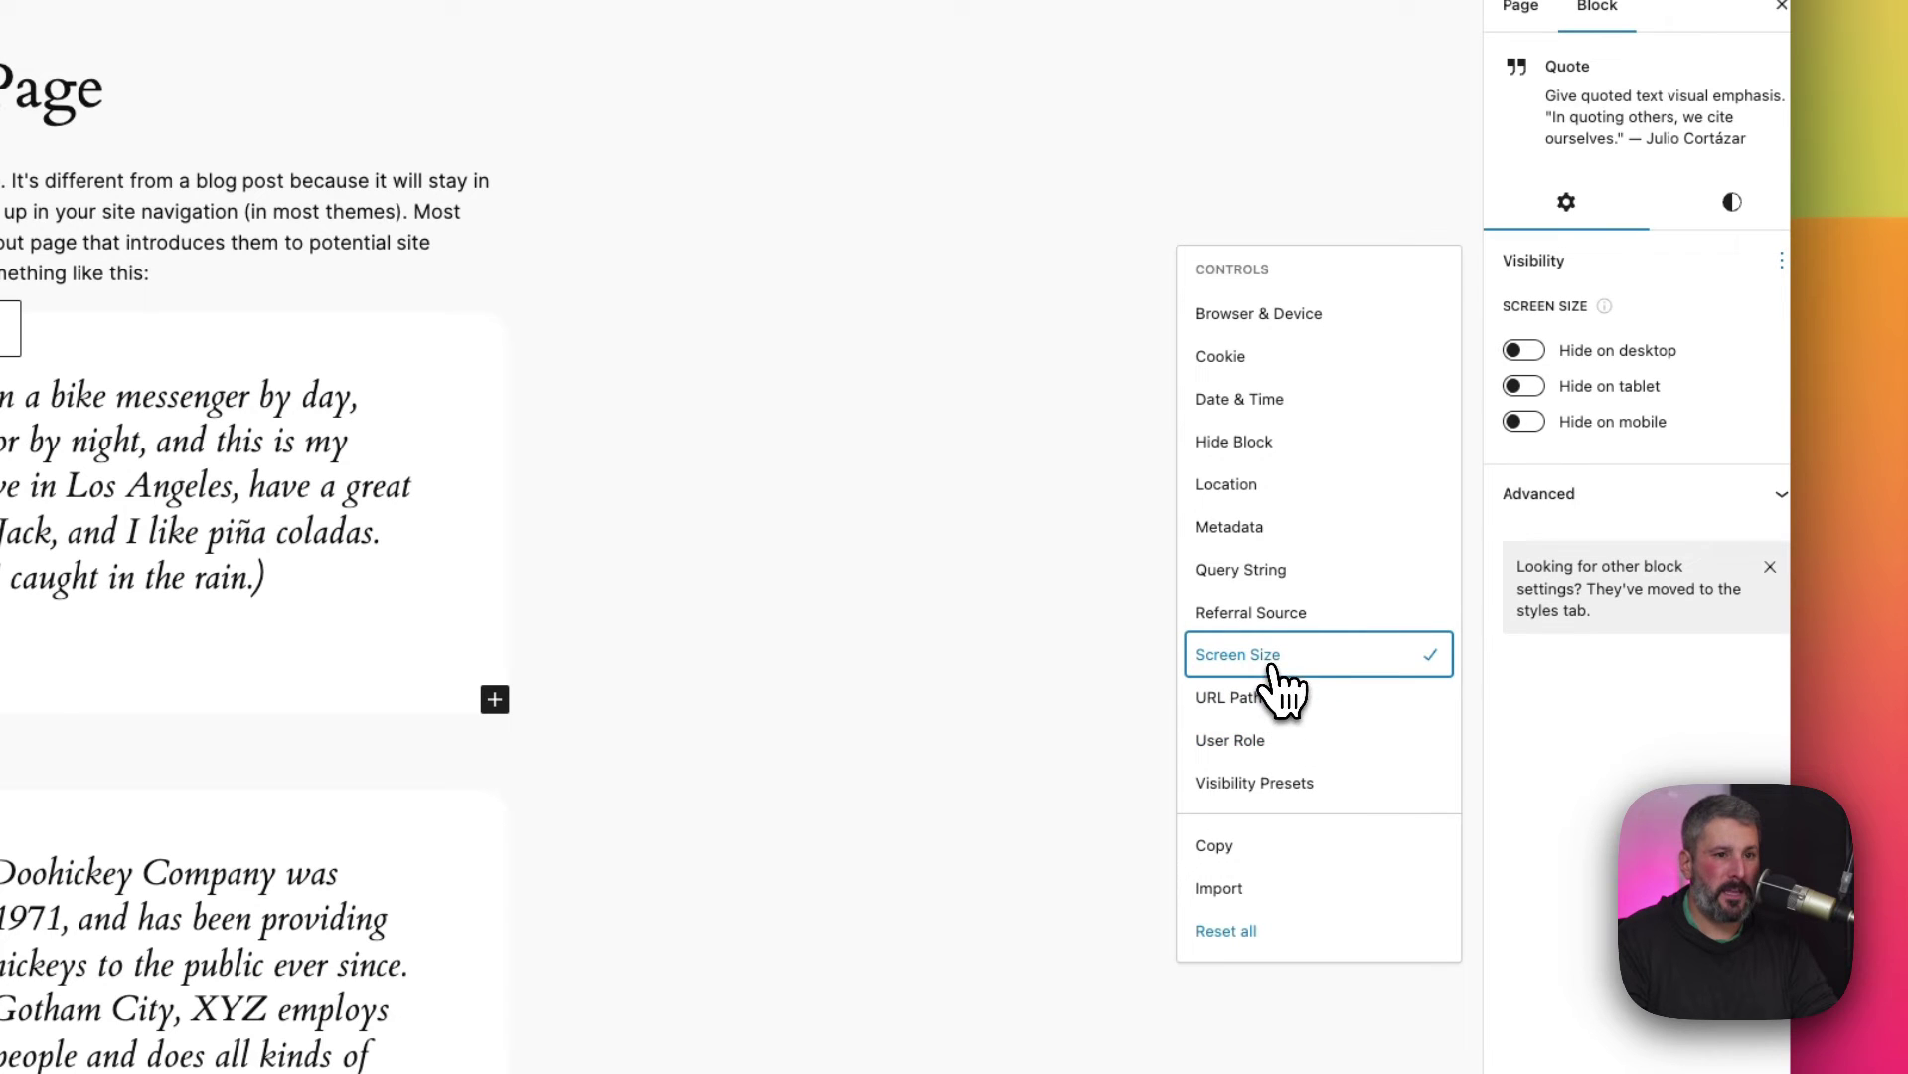
pyautogui.click(1522, 350)
pyautogui.click(1524, 386)
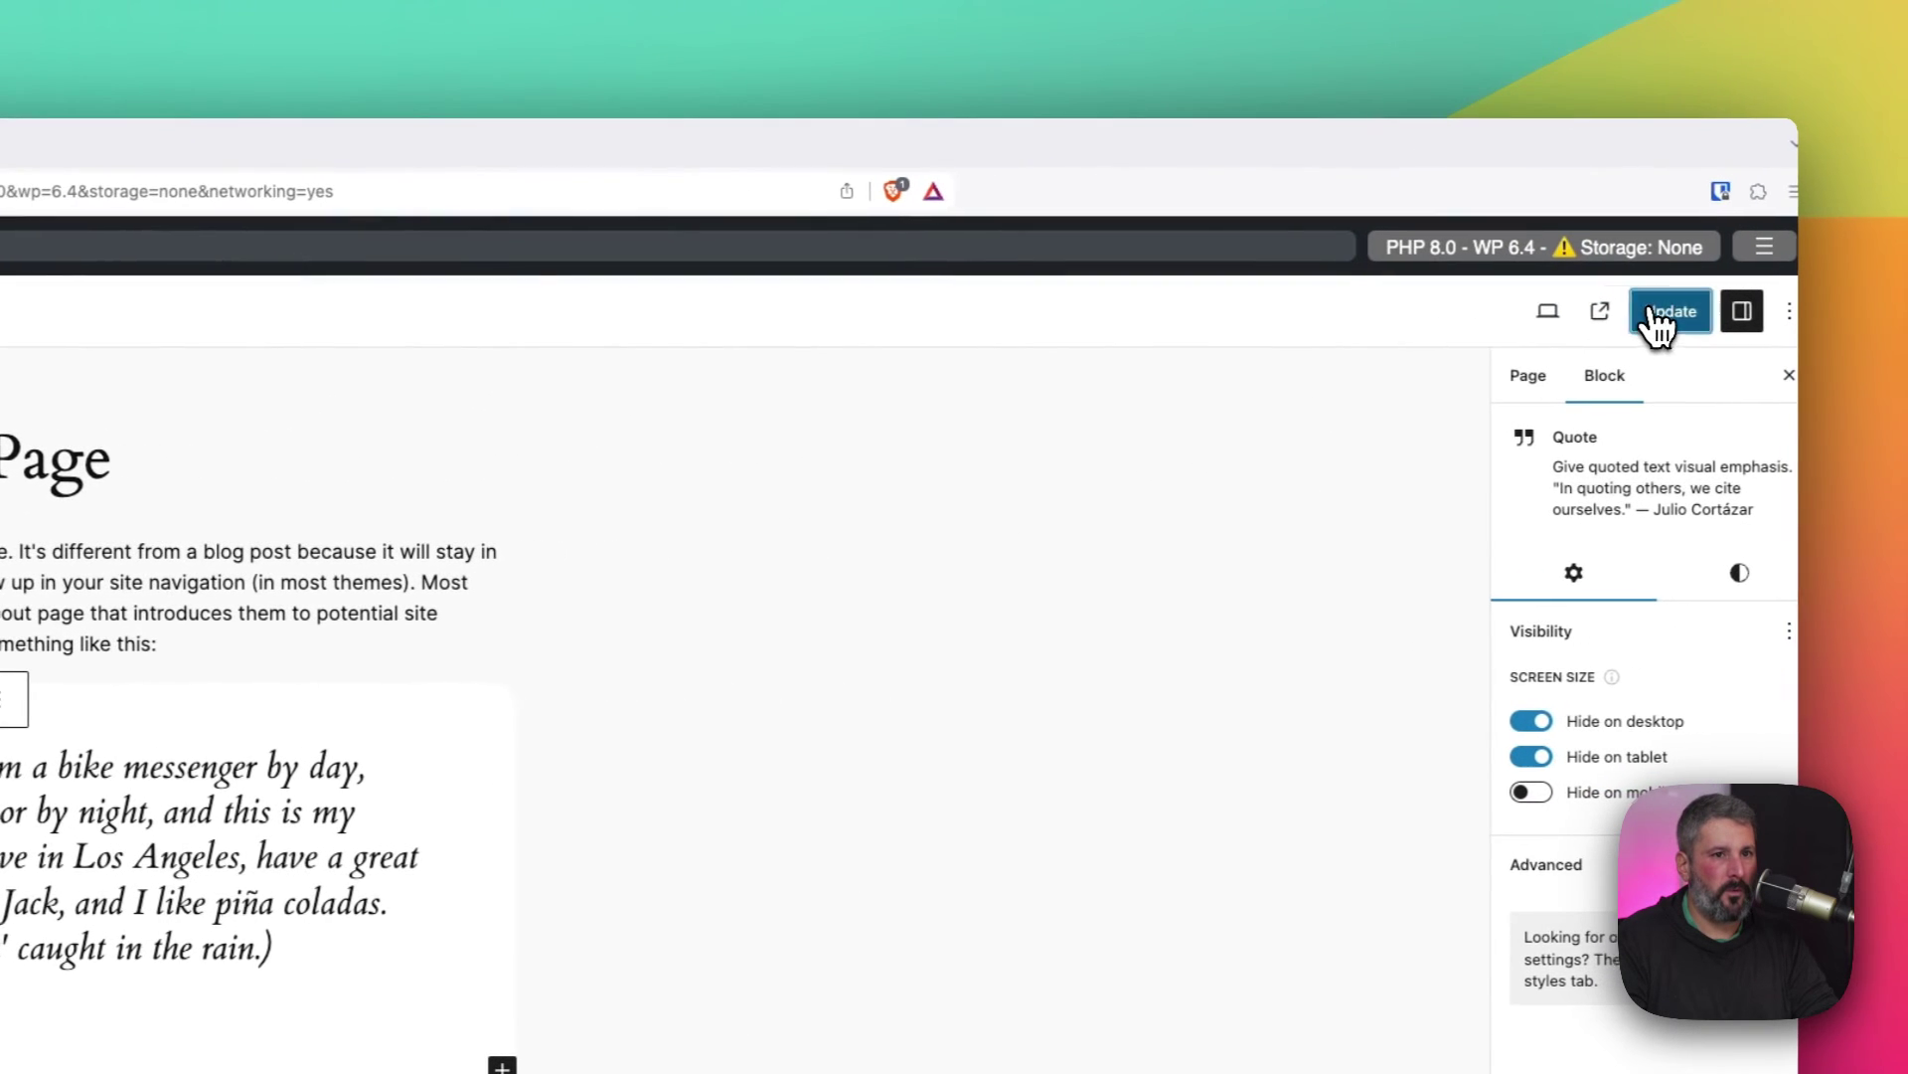
pyautogui.click(1658, 316)
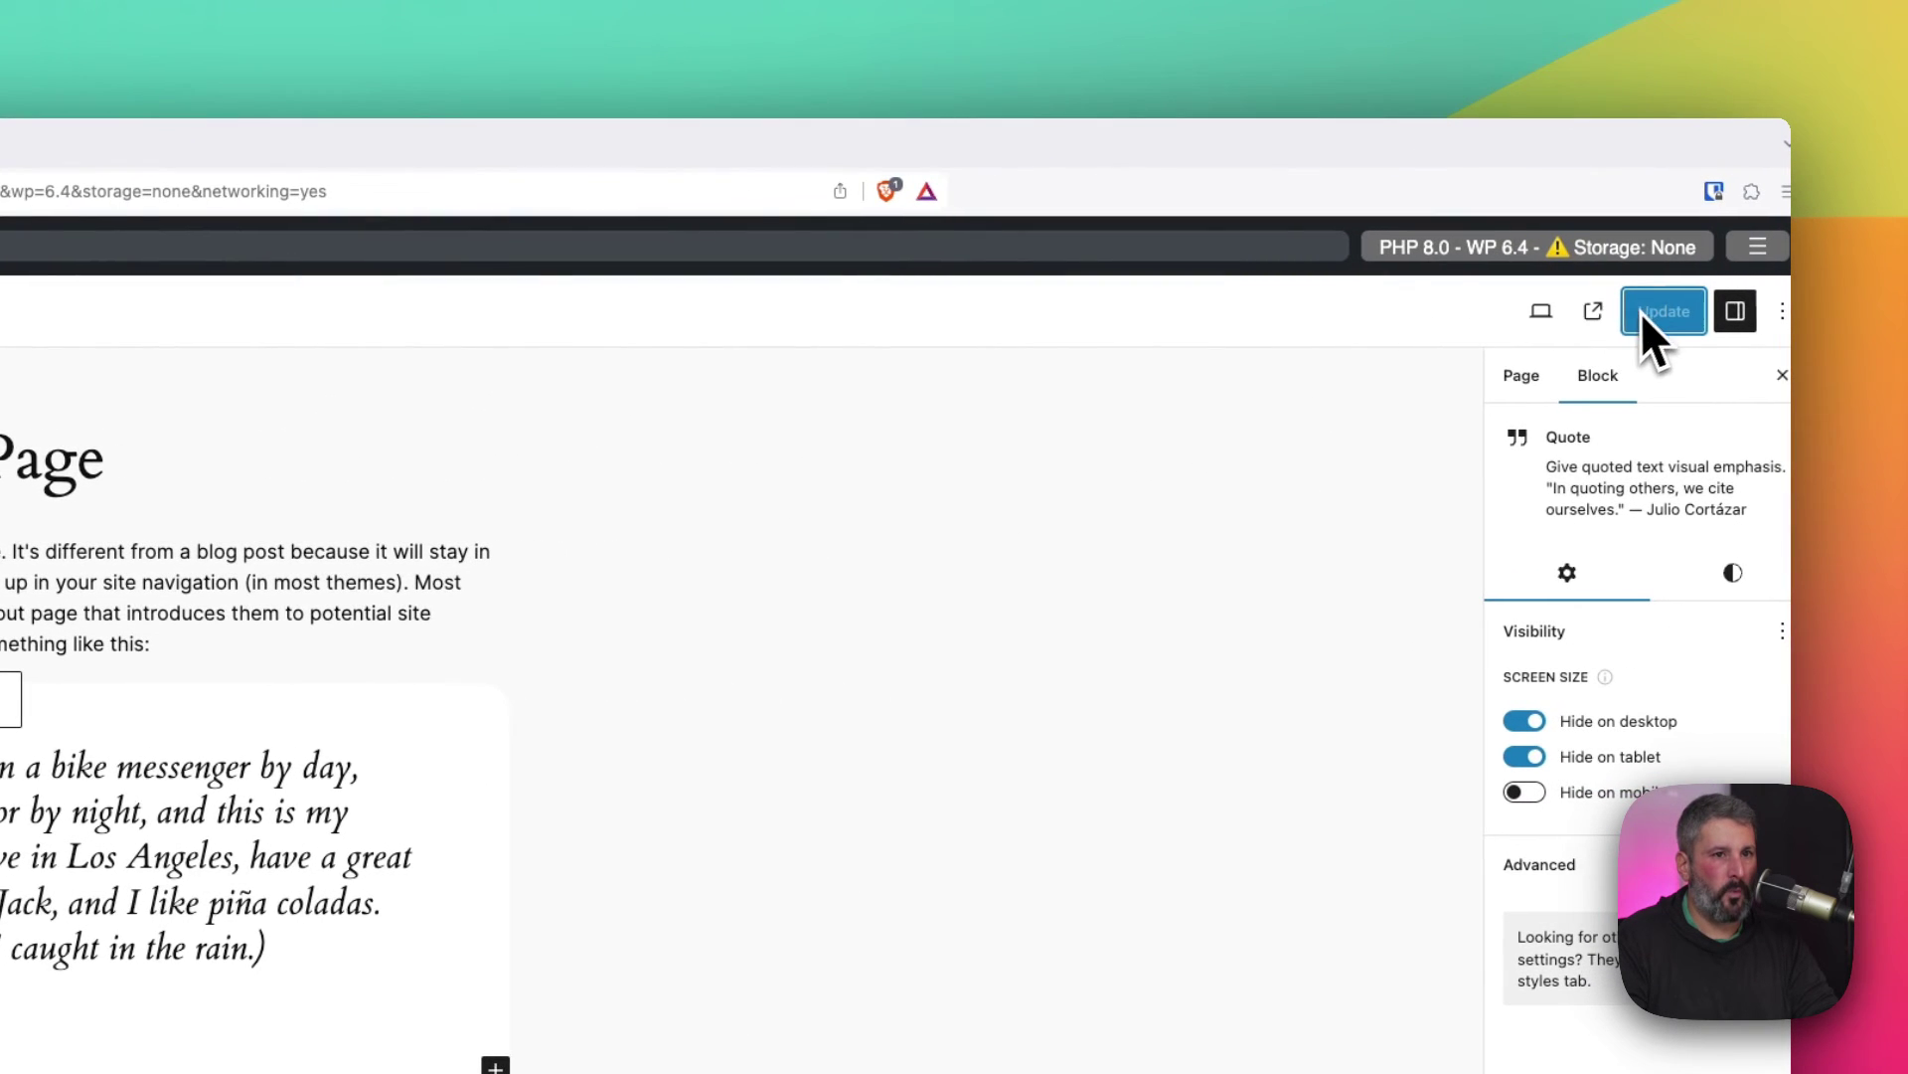
pyautogui.click(1598, 312)
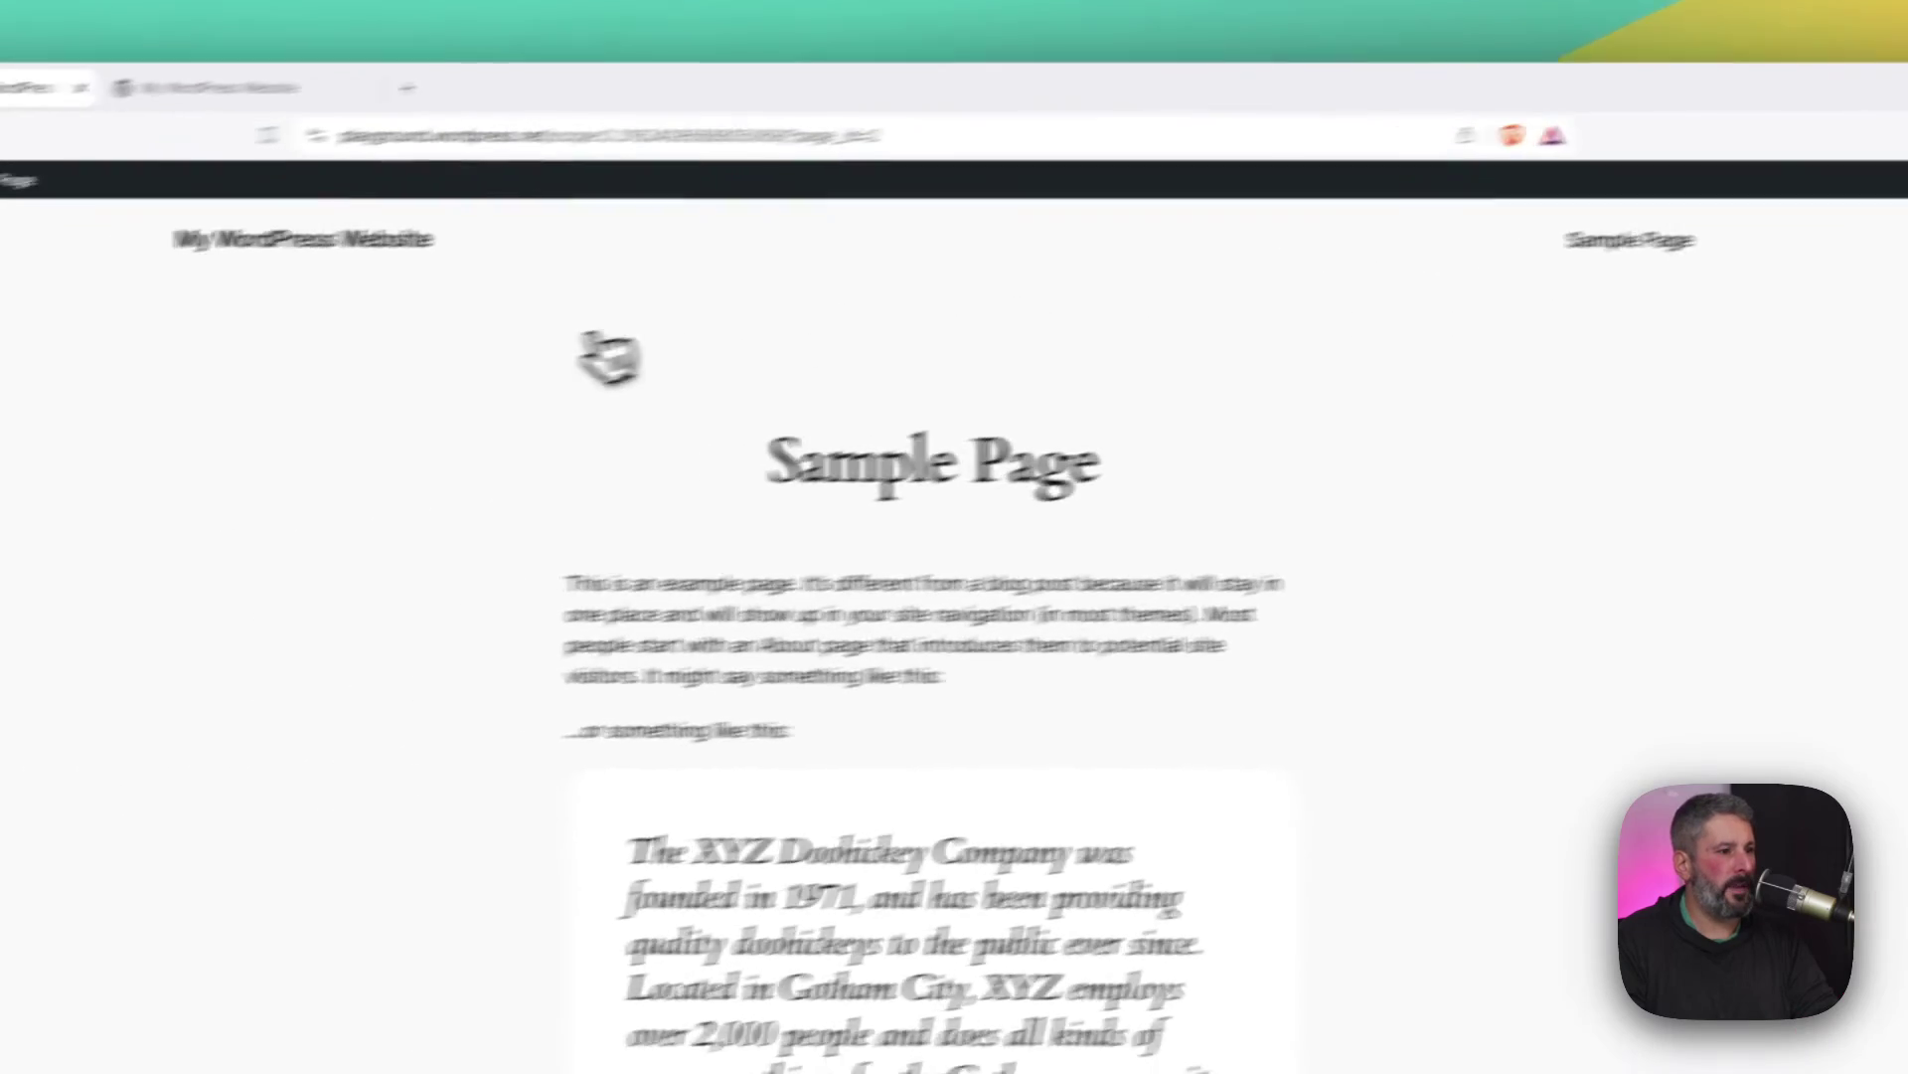
pyautogui.moveTo(164, 562); pyautogui.dragTo(1907, 403)
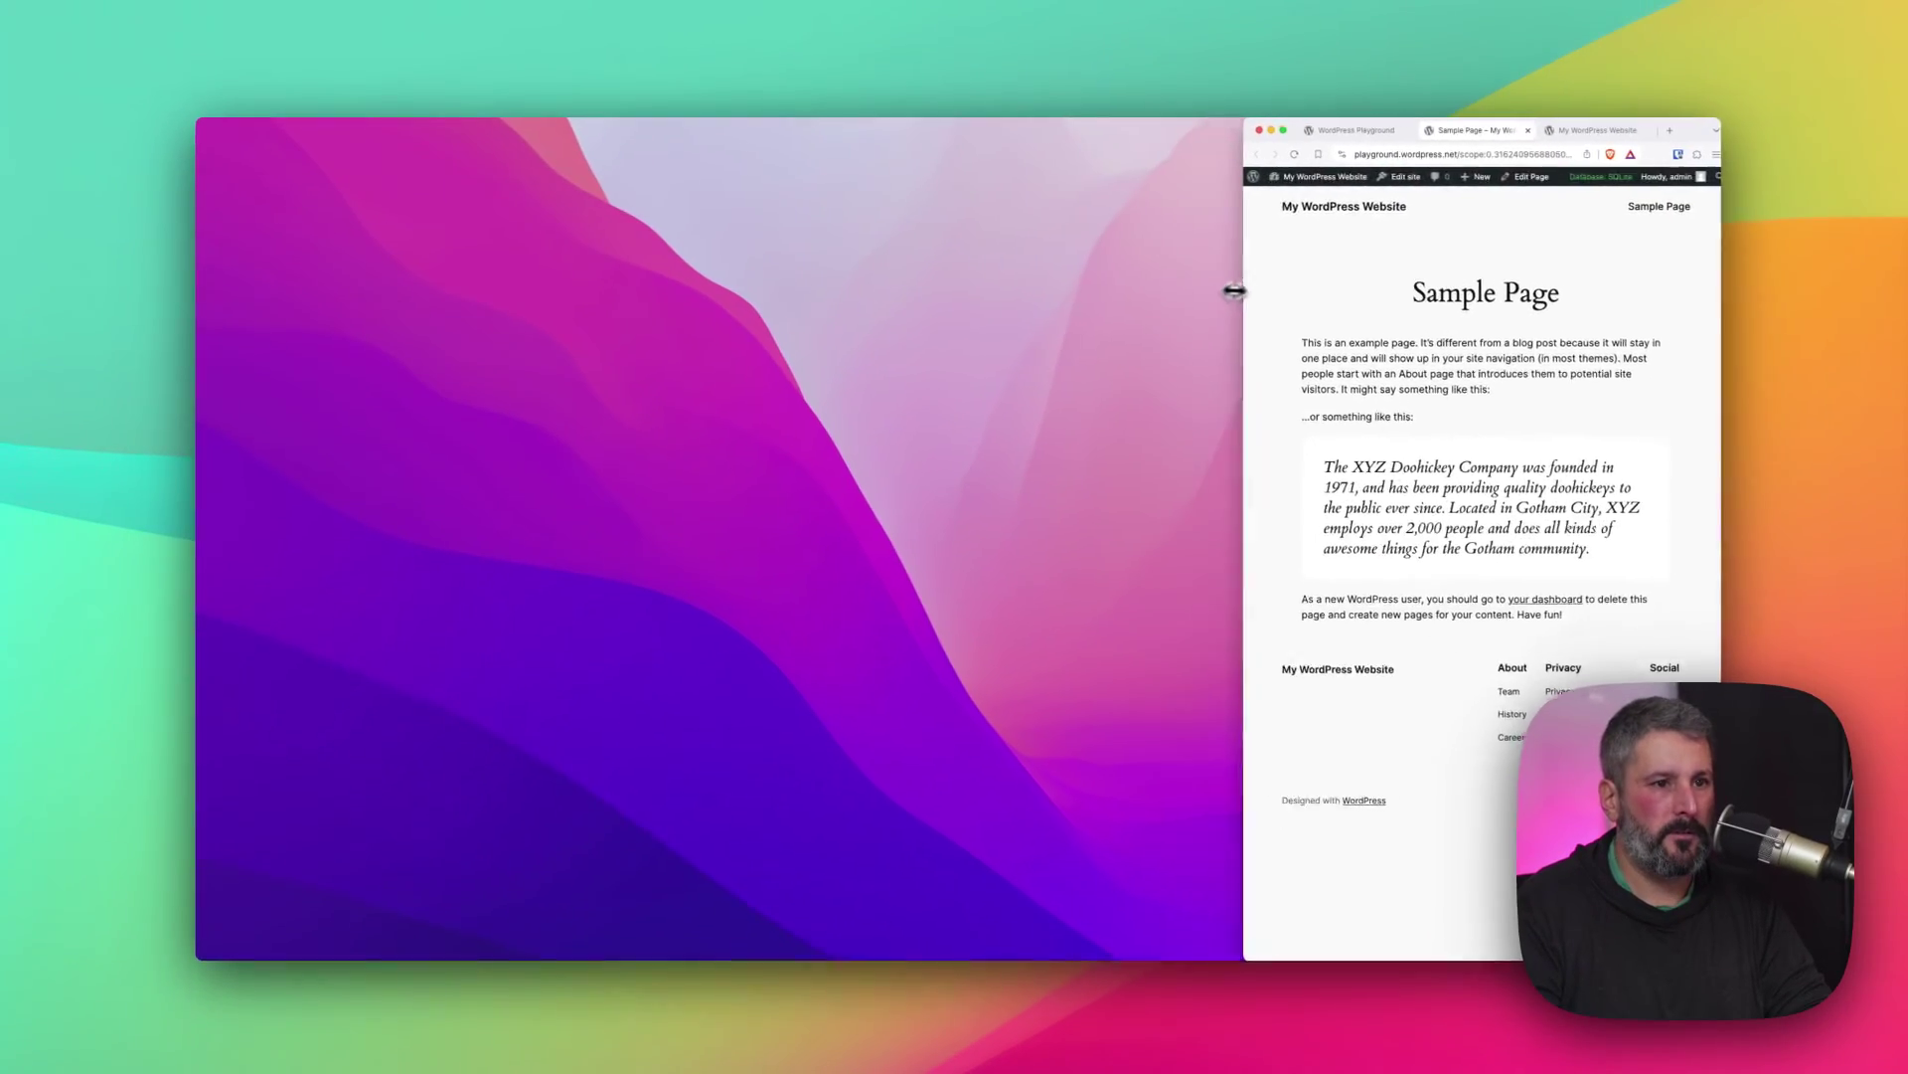
pyautogui.moveTo(1234, 291); pyautogui.dragTo(1337, 290)
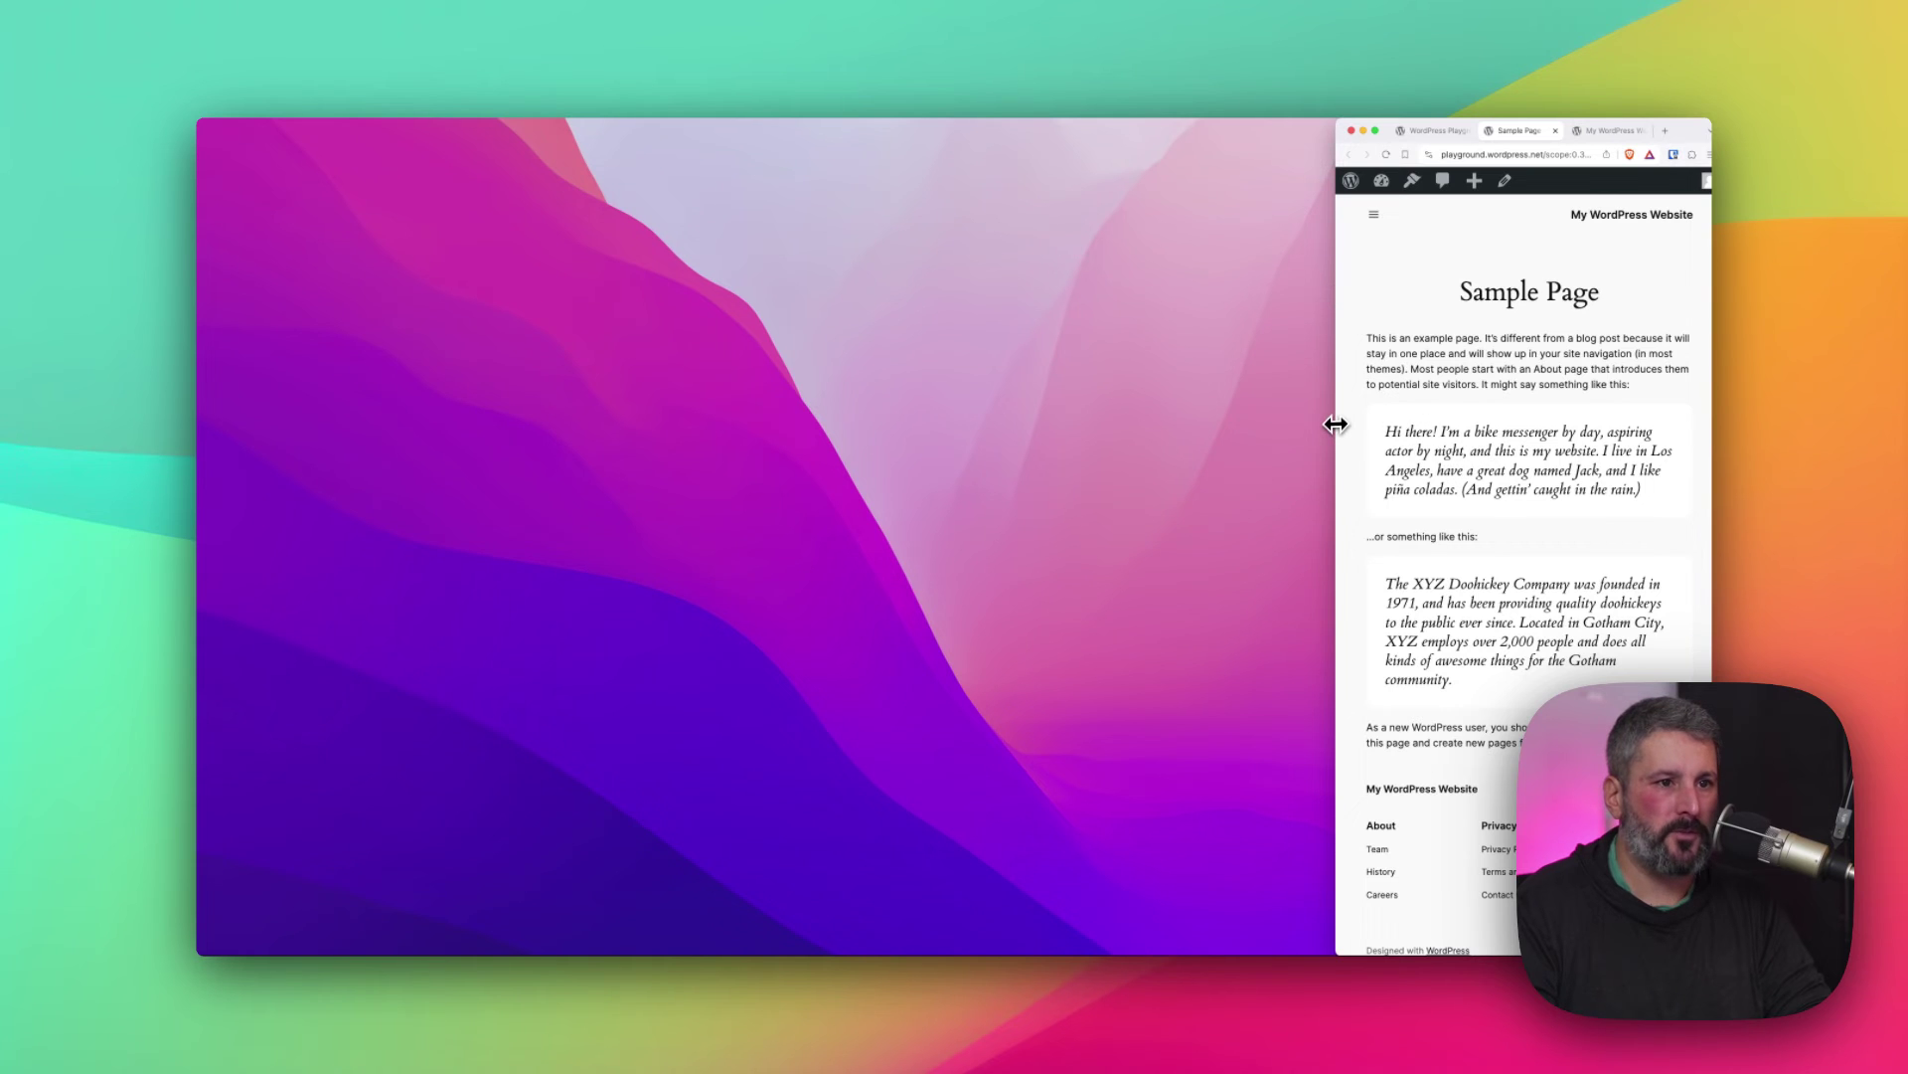
pyautogui.moveTo(1337, 424); pyautogui.dragTo(256, 478)
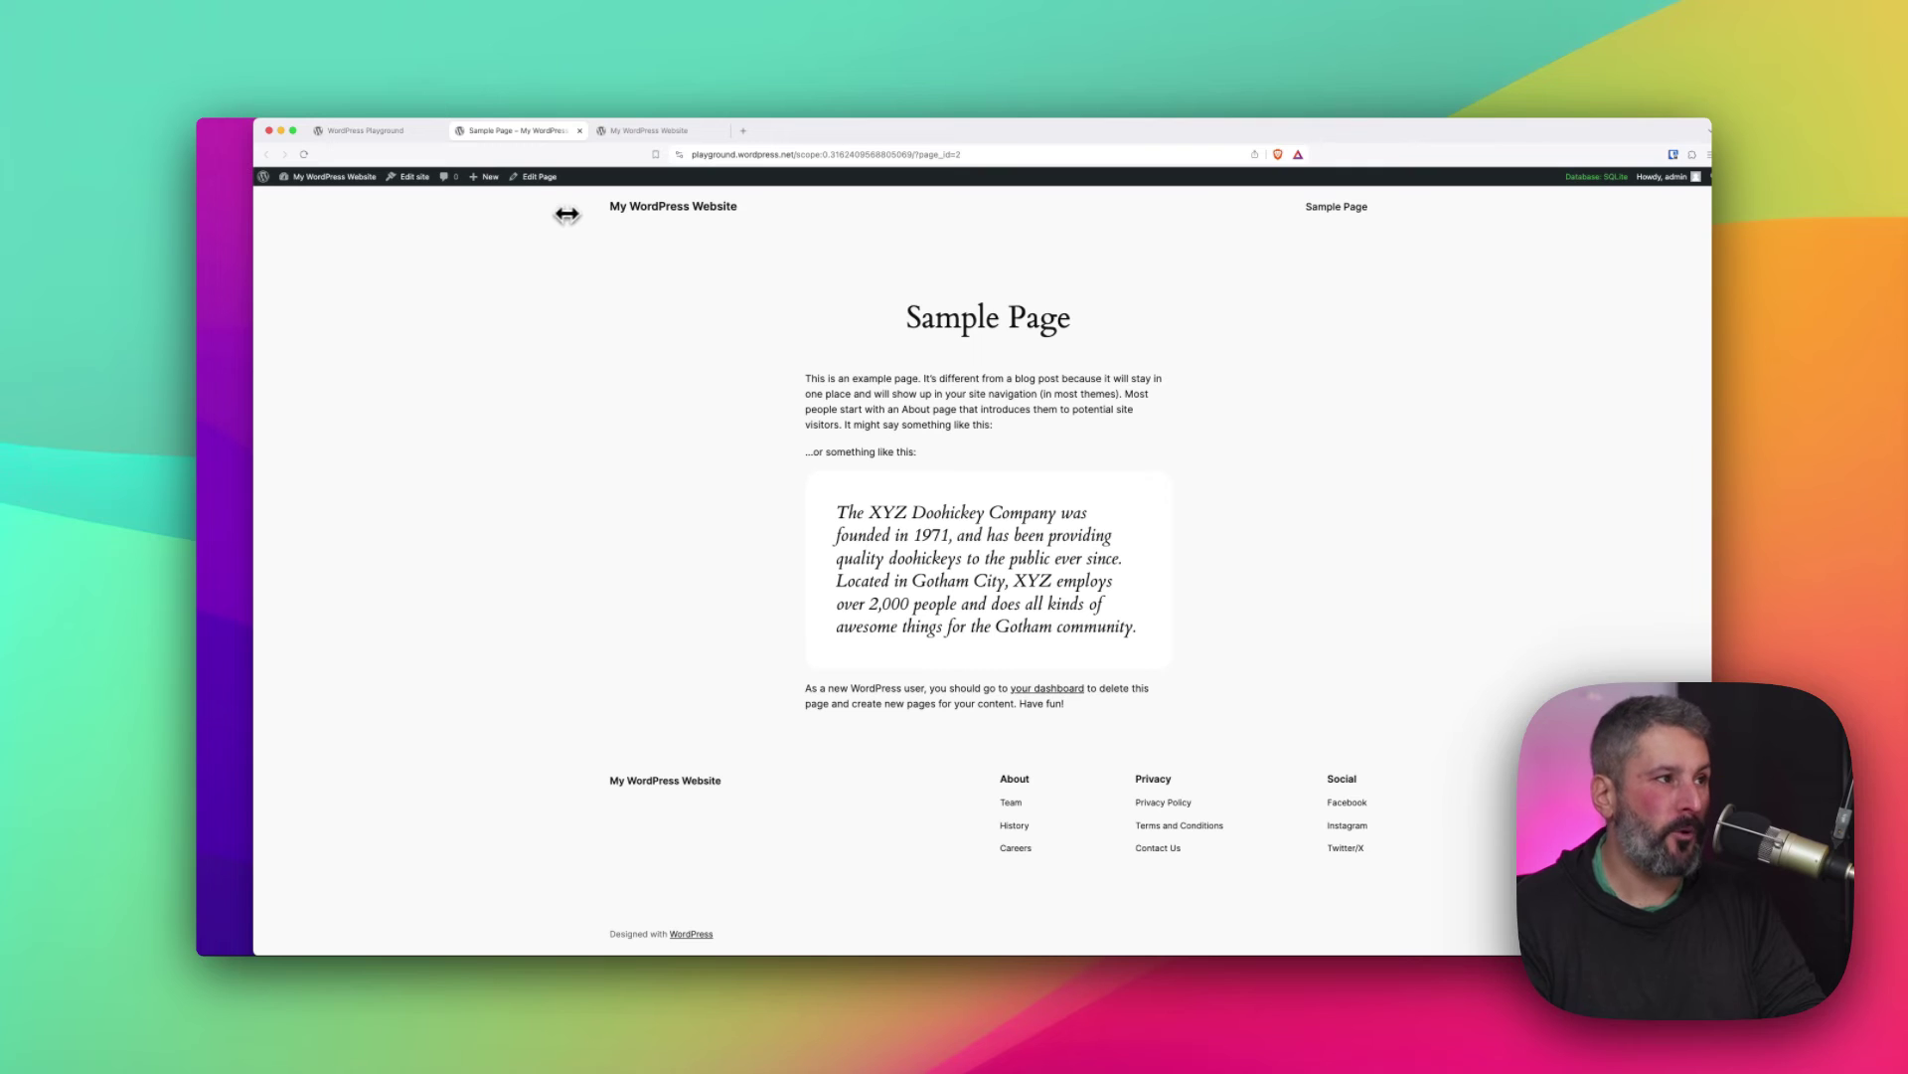
# Return to the Sample Page in the block editor via Edit Page.
pyautogui.click(529, 179)
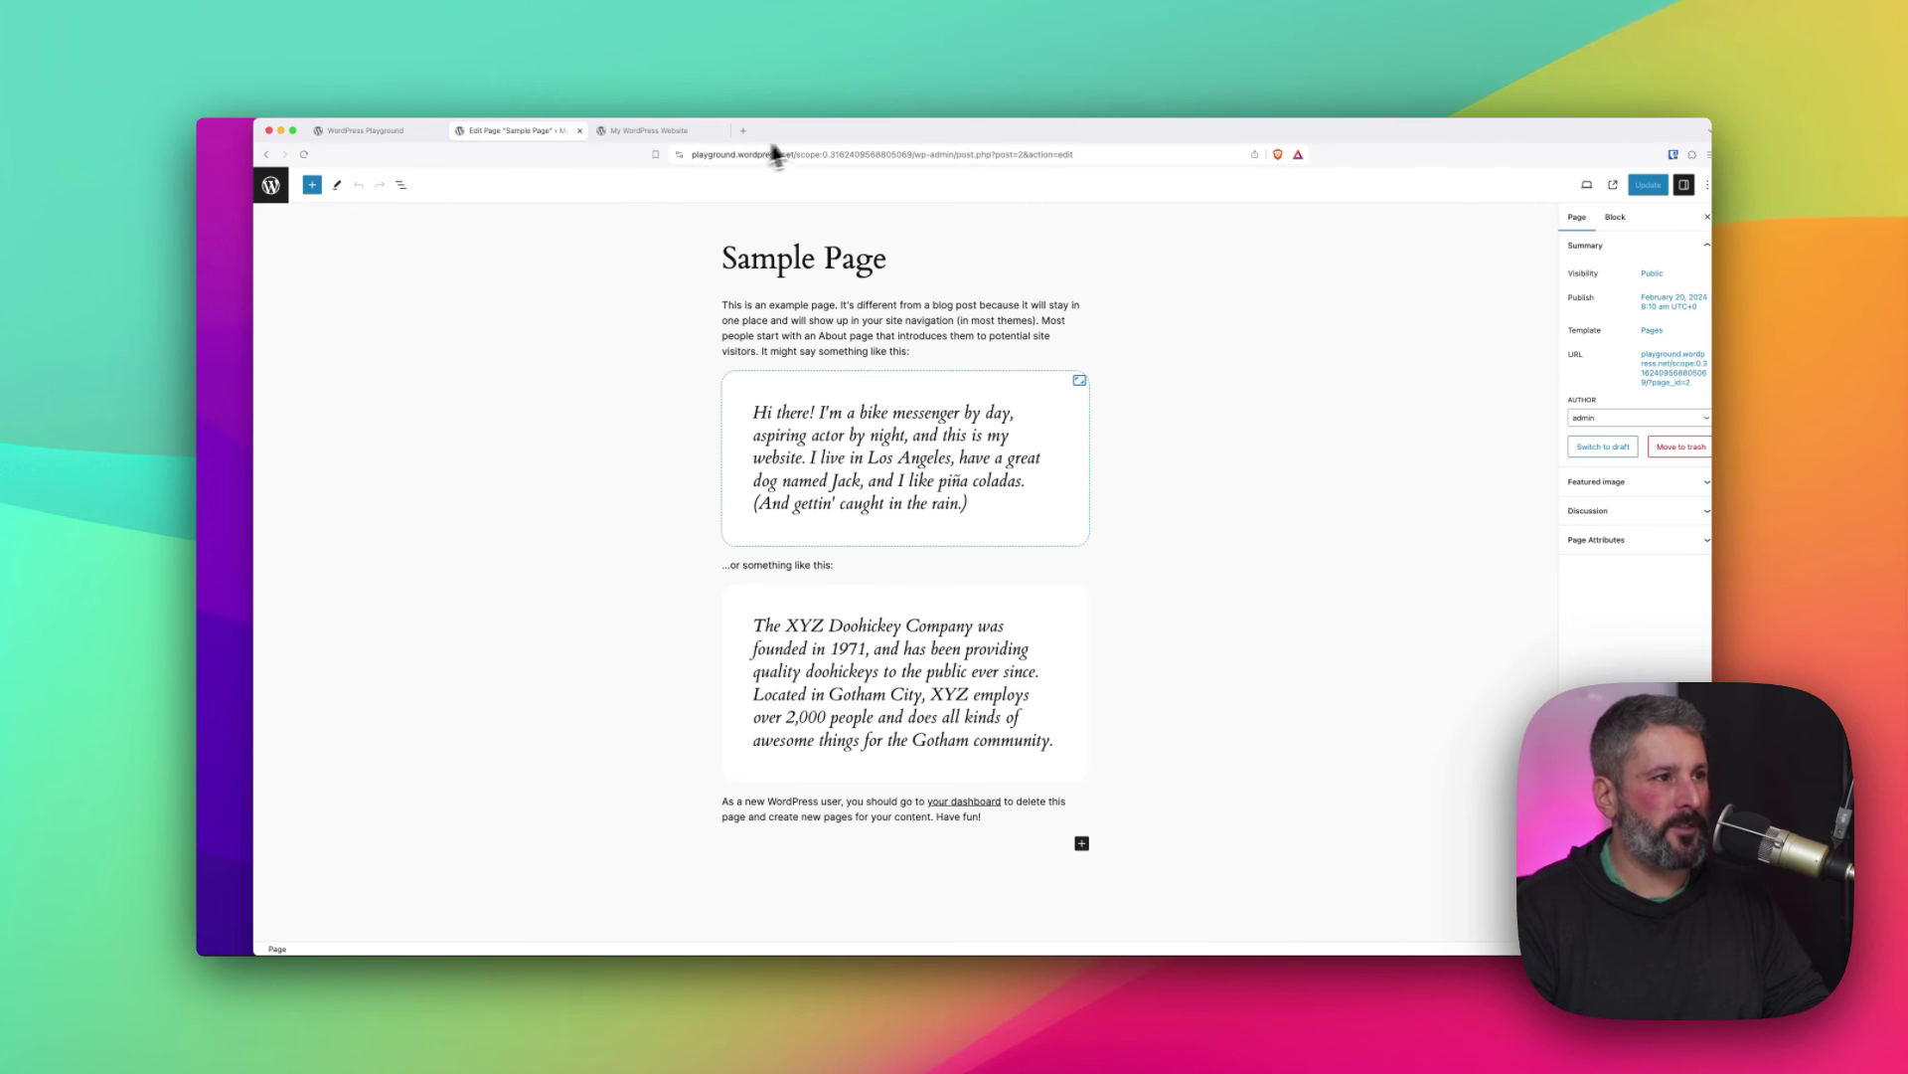
pyautogui.moveTo(791, 134); pyautogui.dragTo(752, 133)
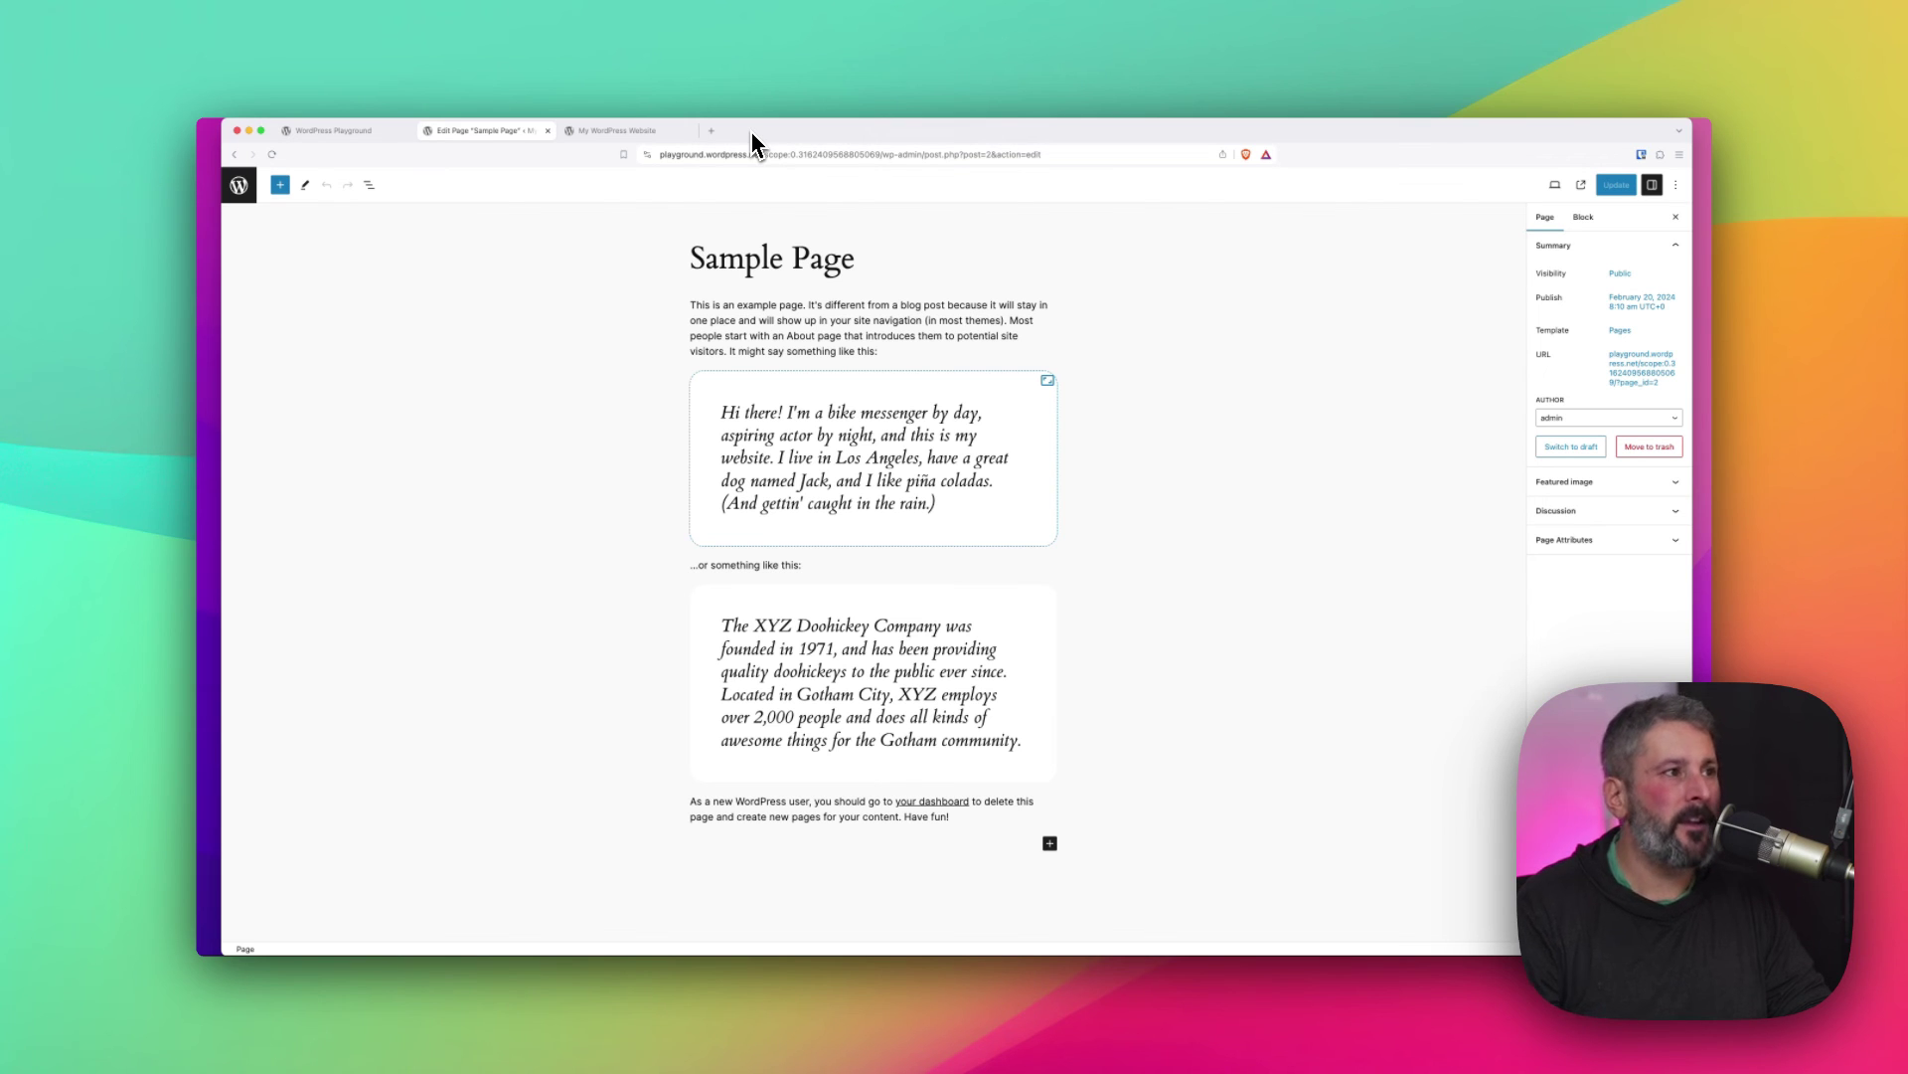
# Return to the WordPress admin and open Twentig's Website templates (Business, Blog, Personal, Portfolio).
pyautogui.click(334, 133)
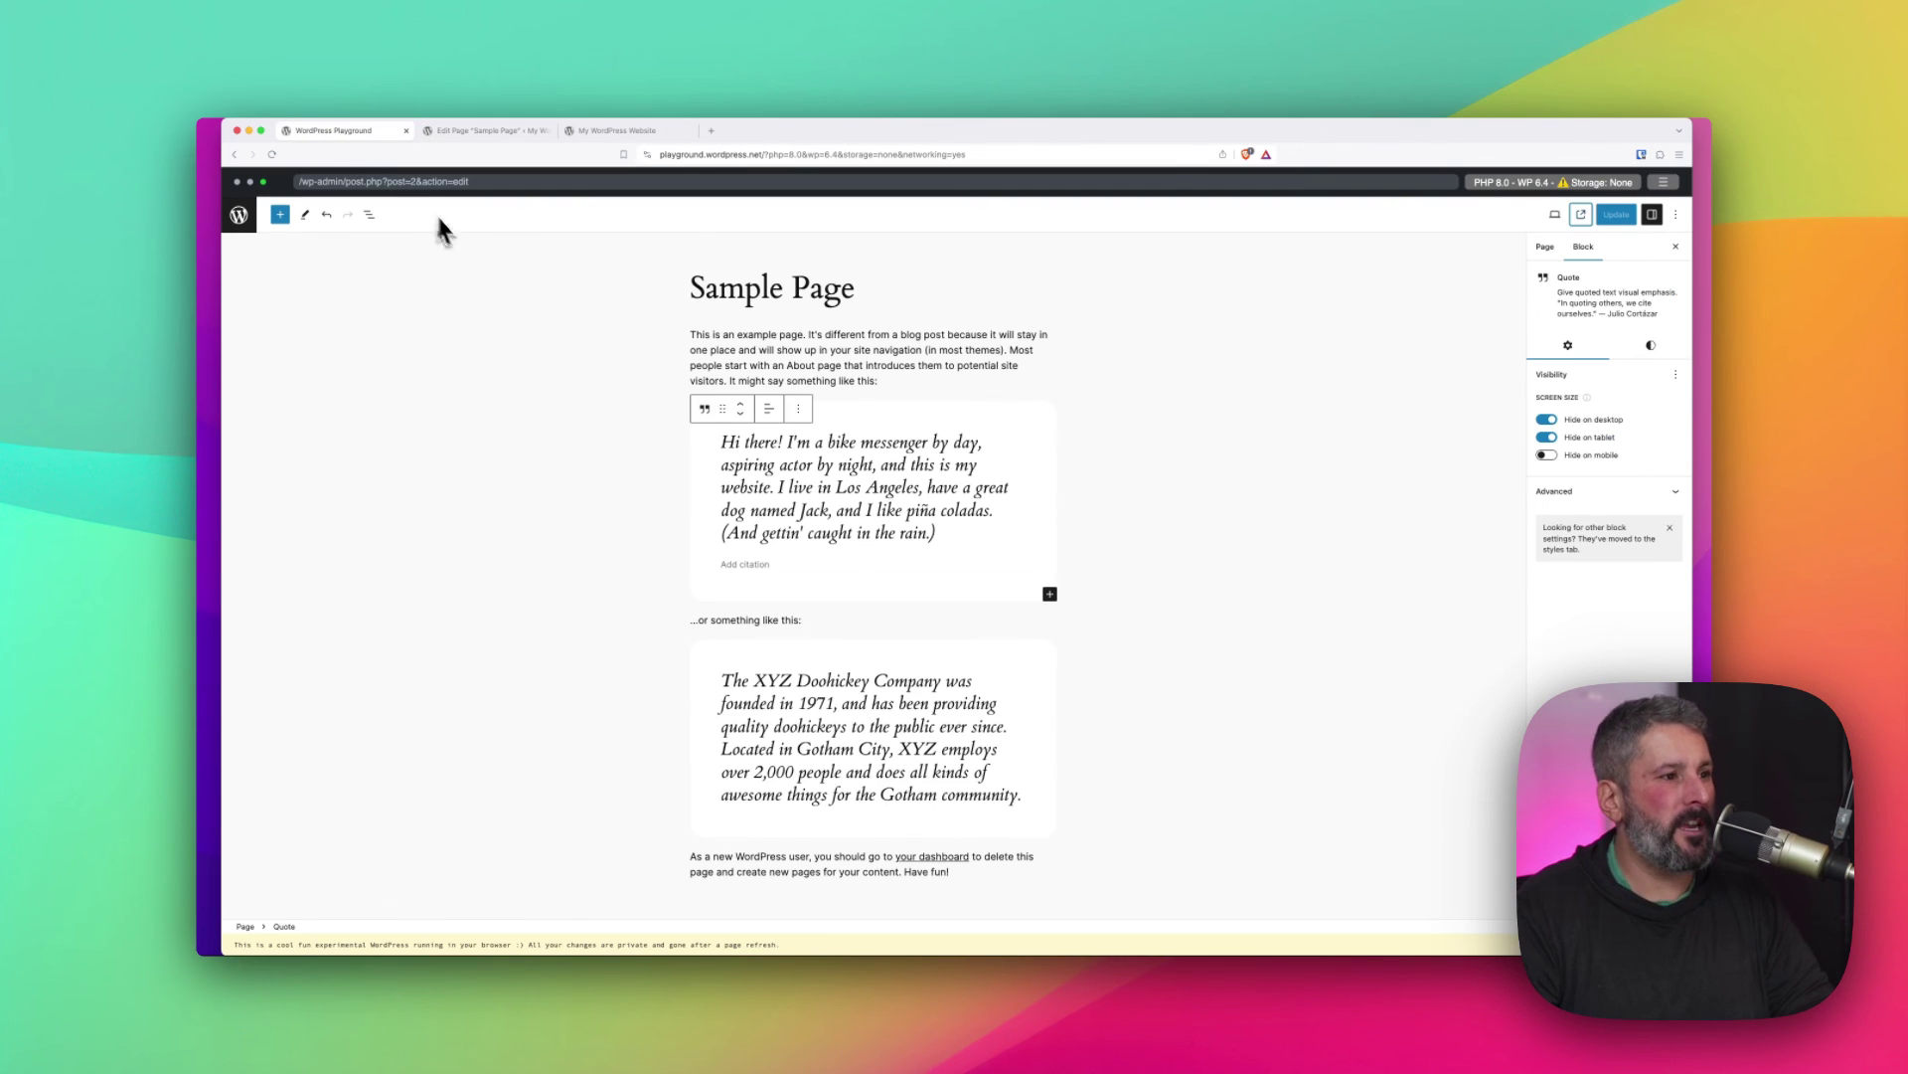
pyautogui.click(239, 215)
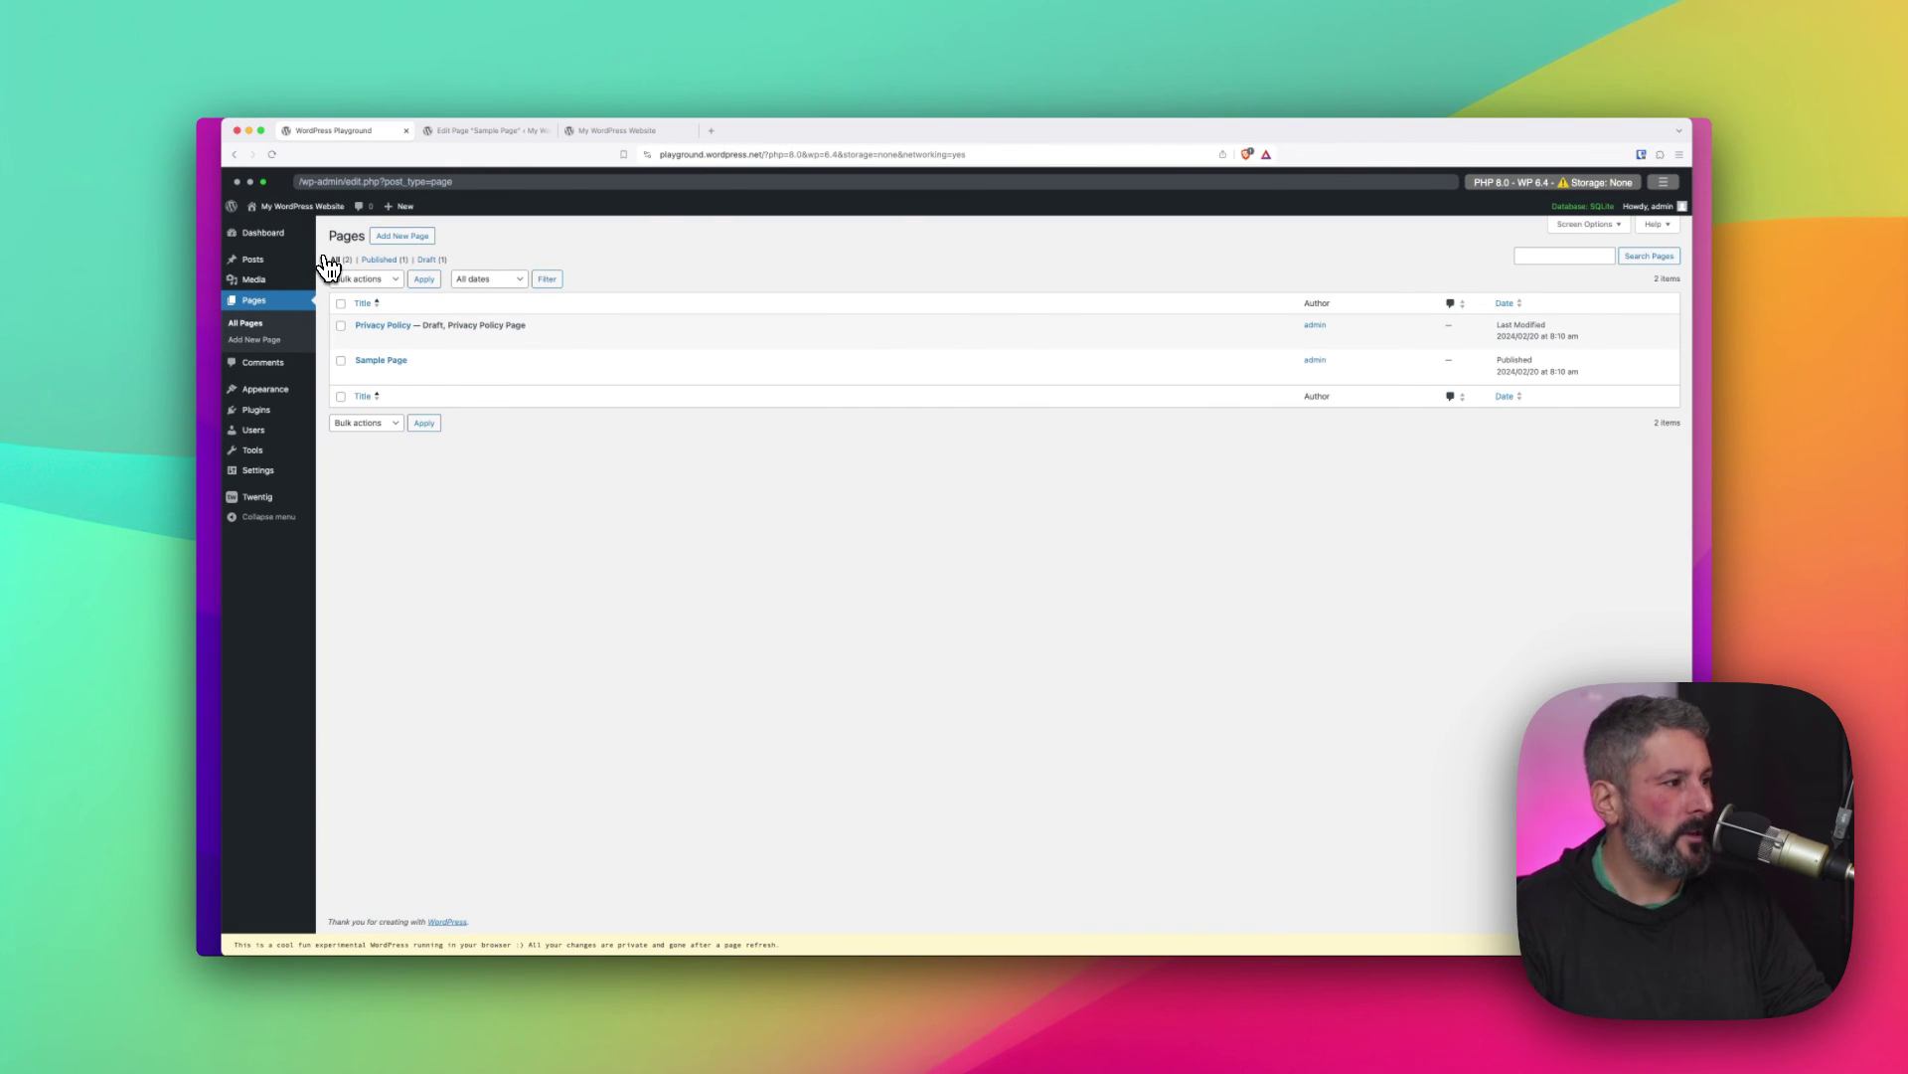
pyautogui.click(279, 510)
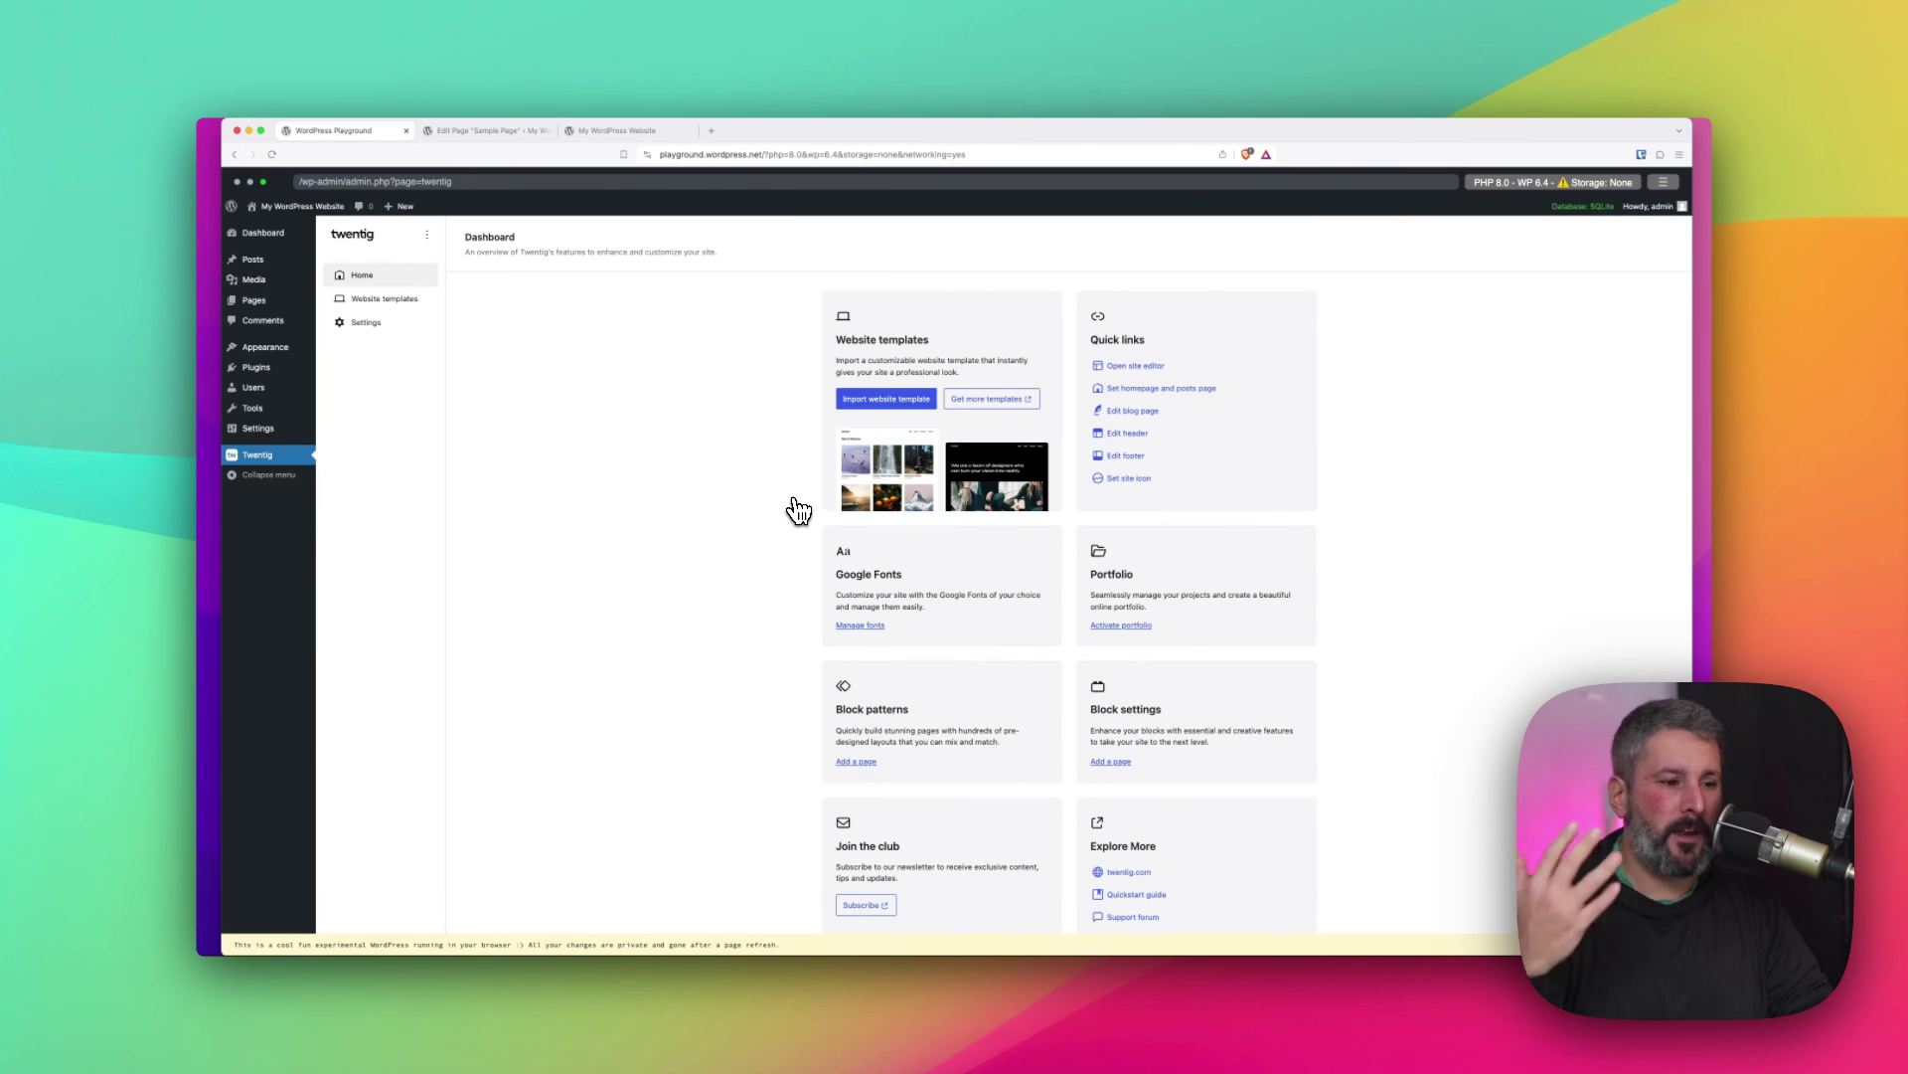
pyautogui.scroll(-2, 929, 557)
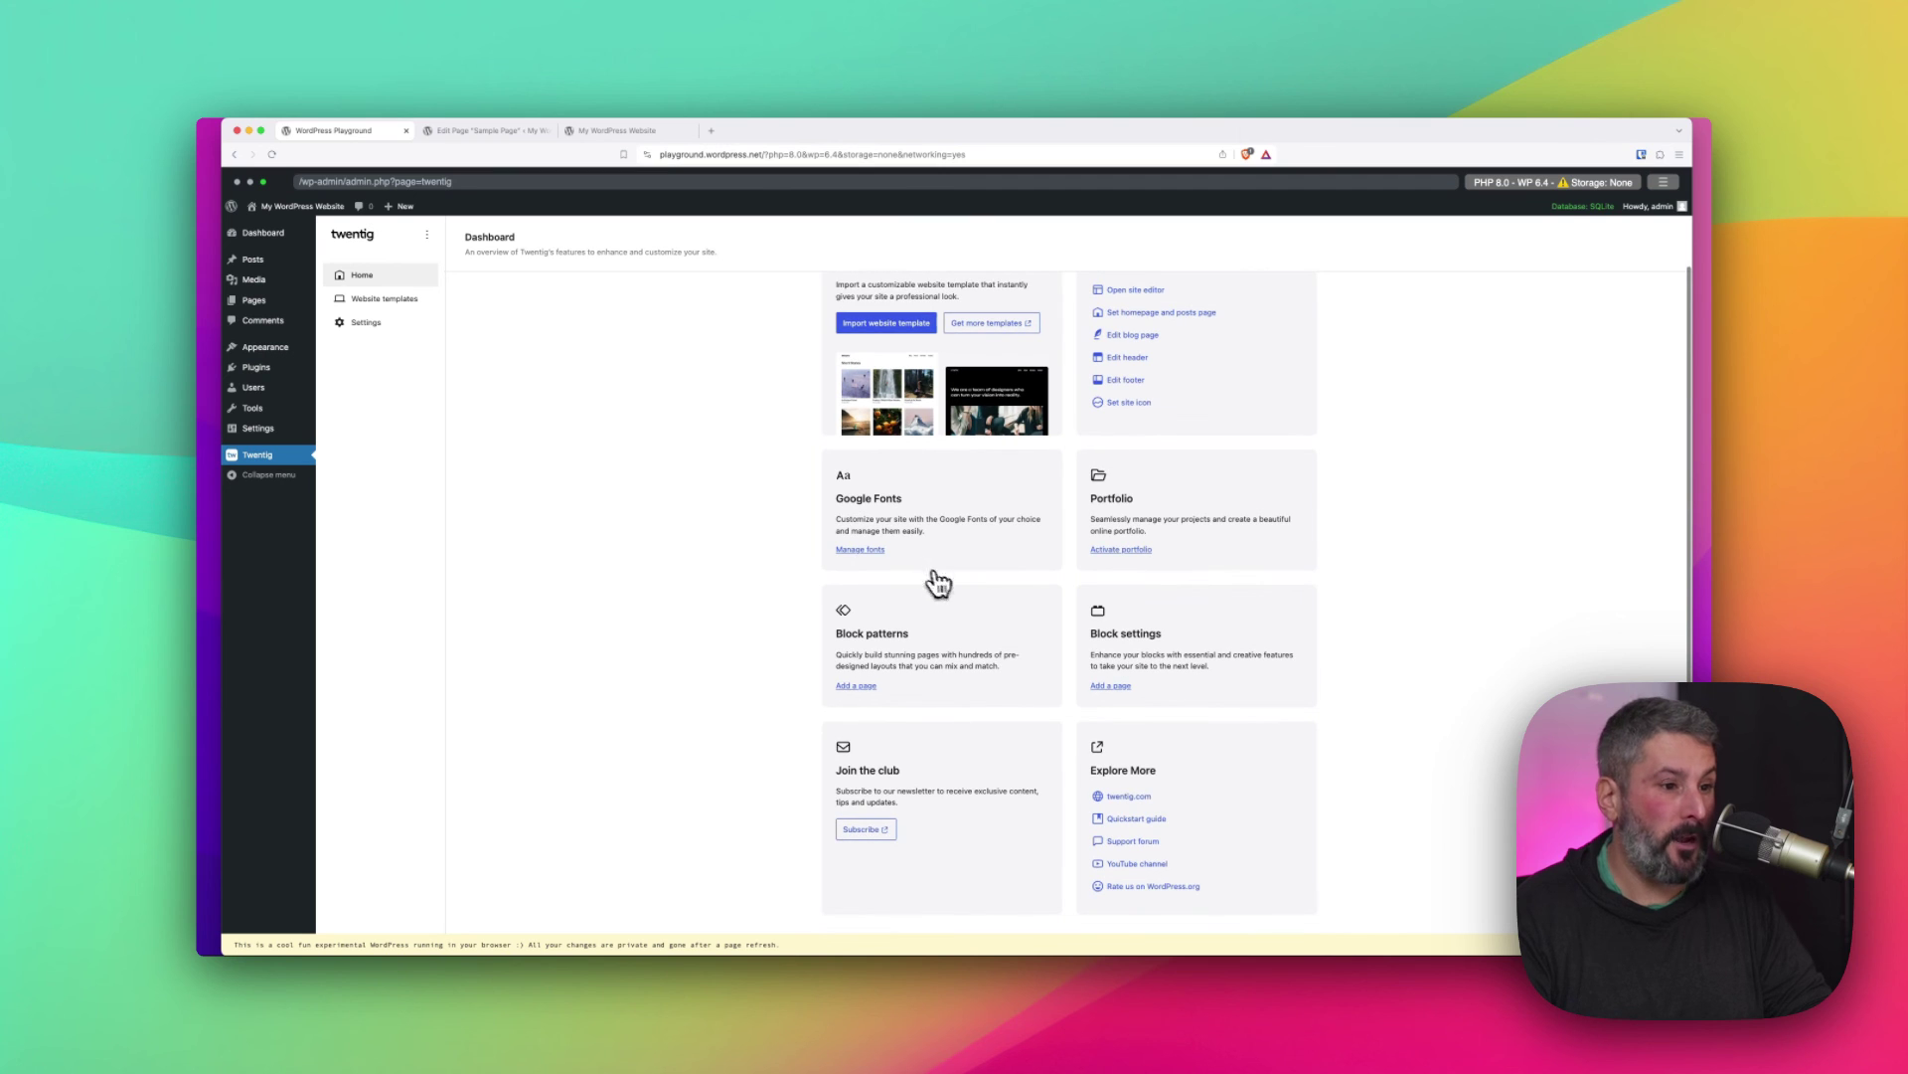
pyautogui.scroll(2, 959, 661)
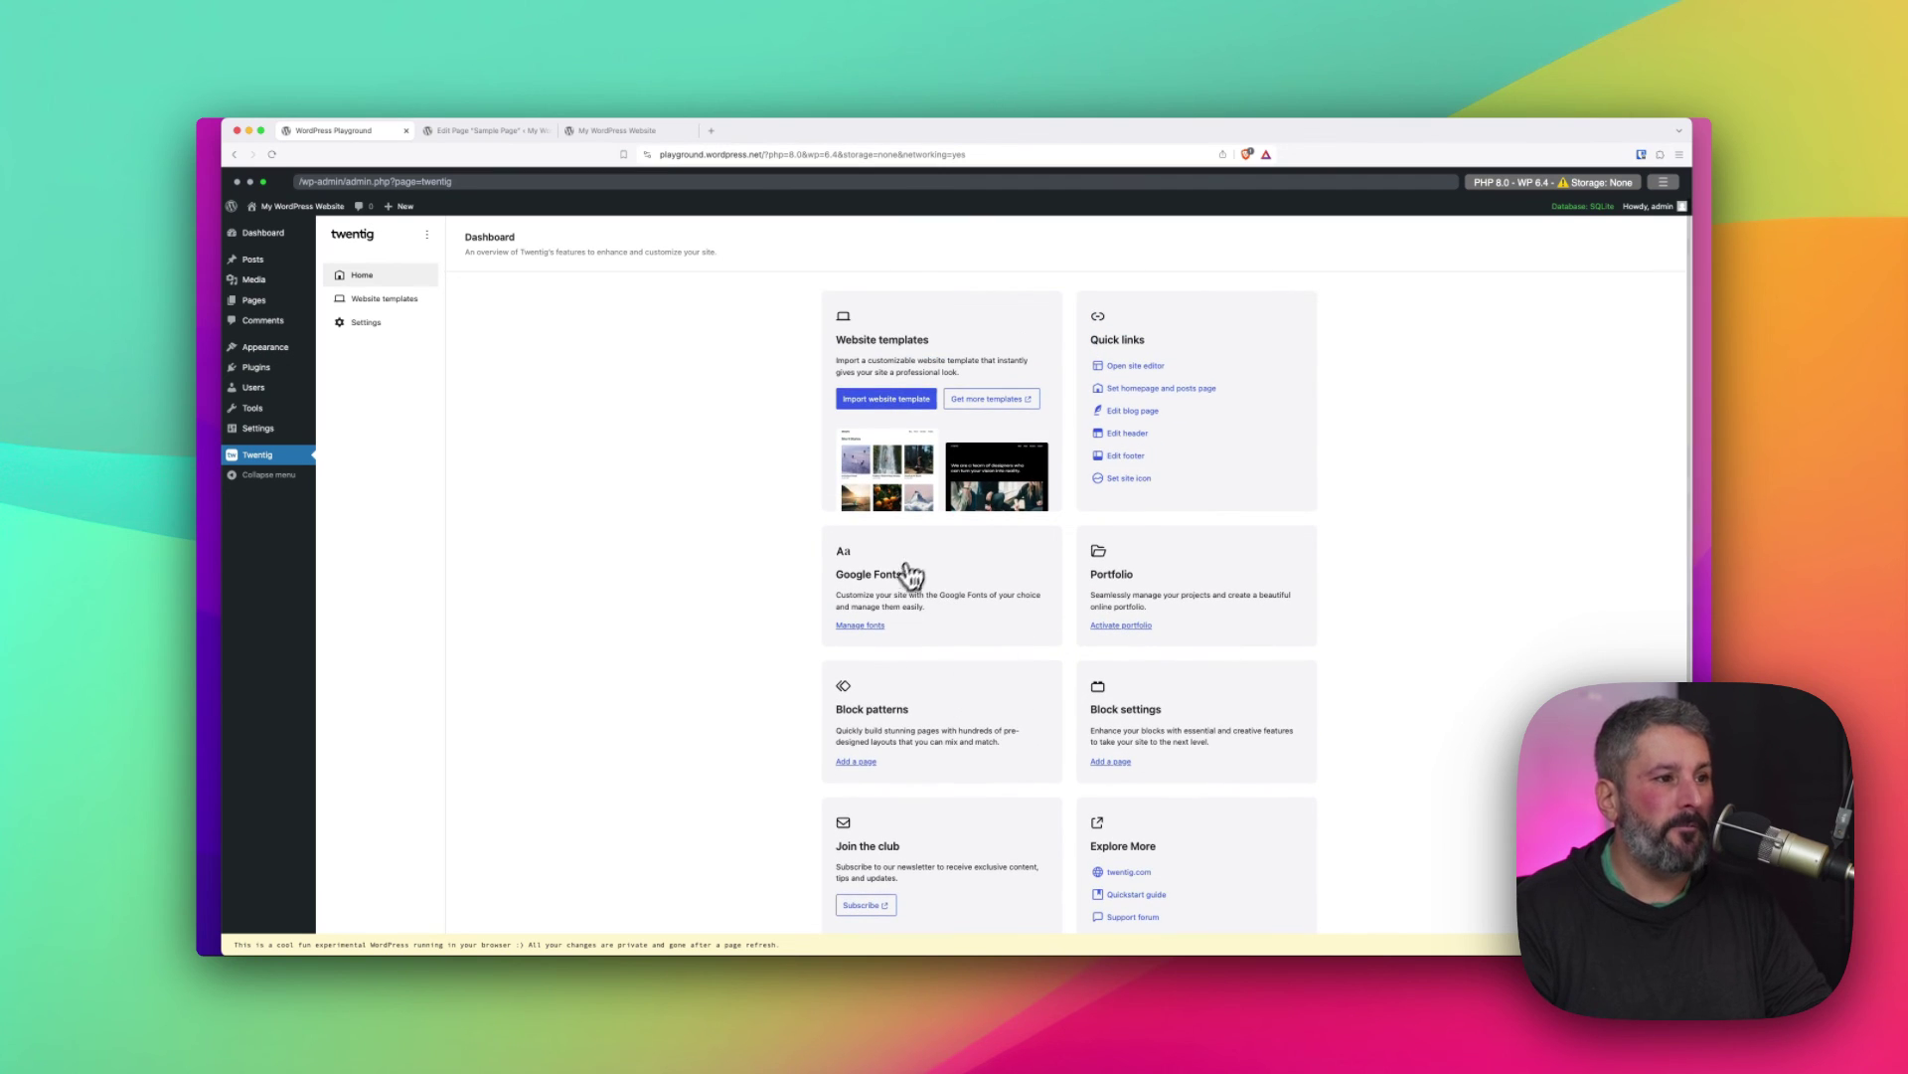
pyautogui.click(913, 402)
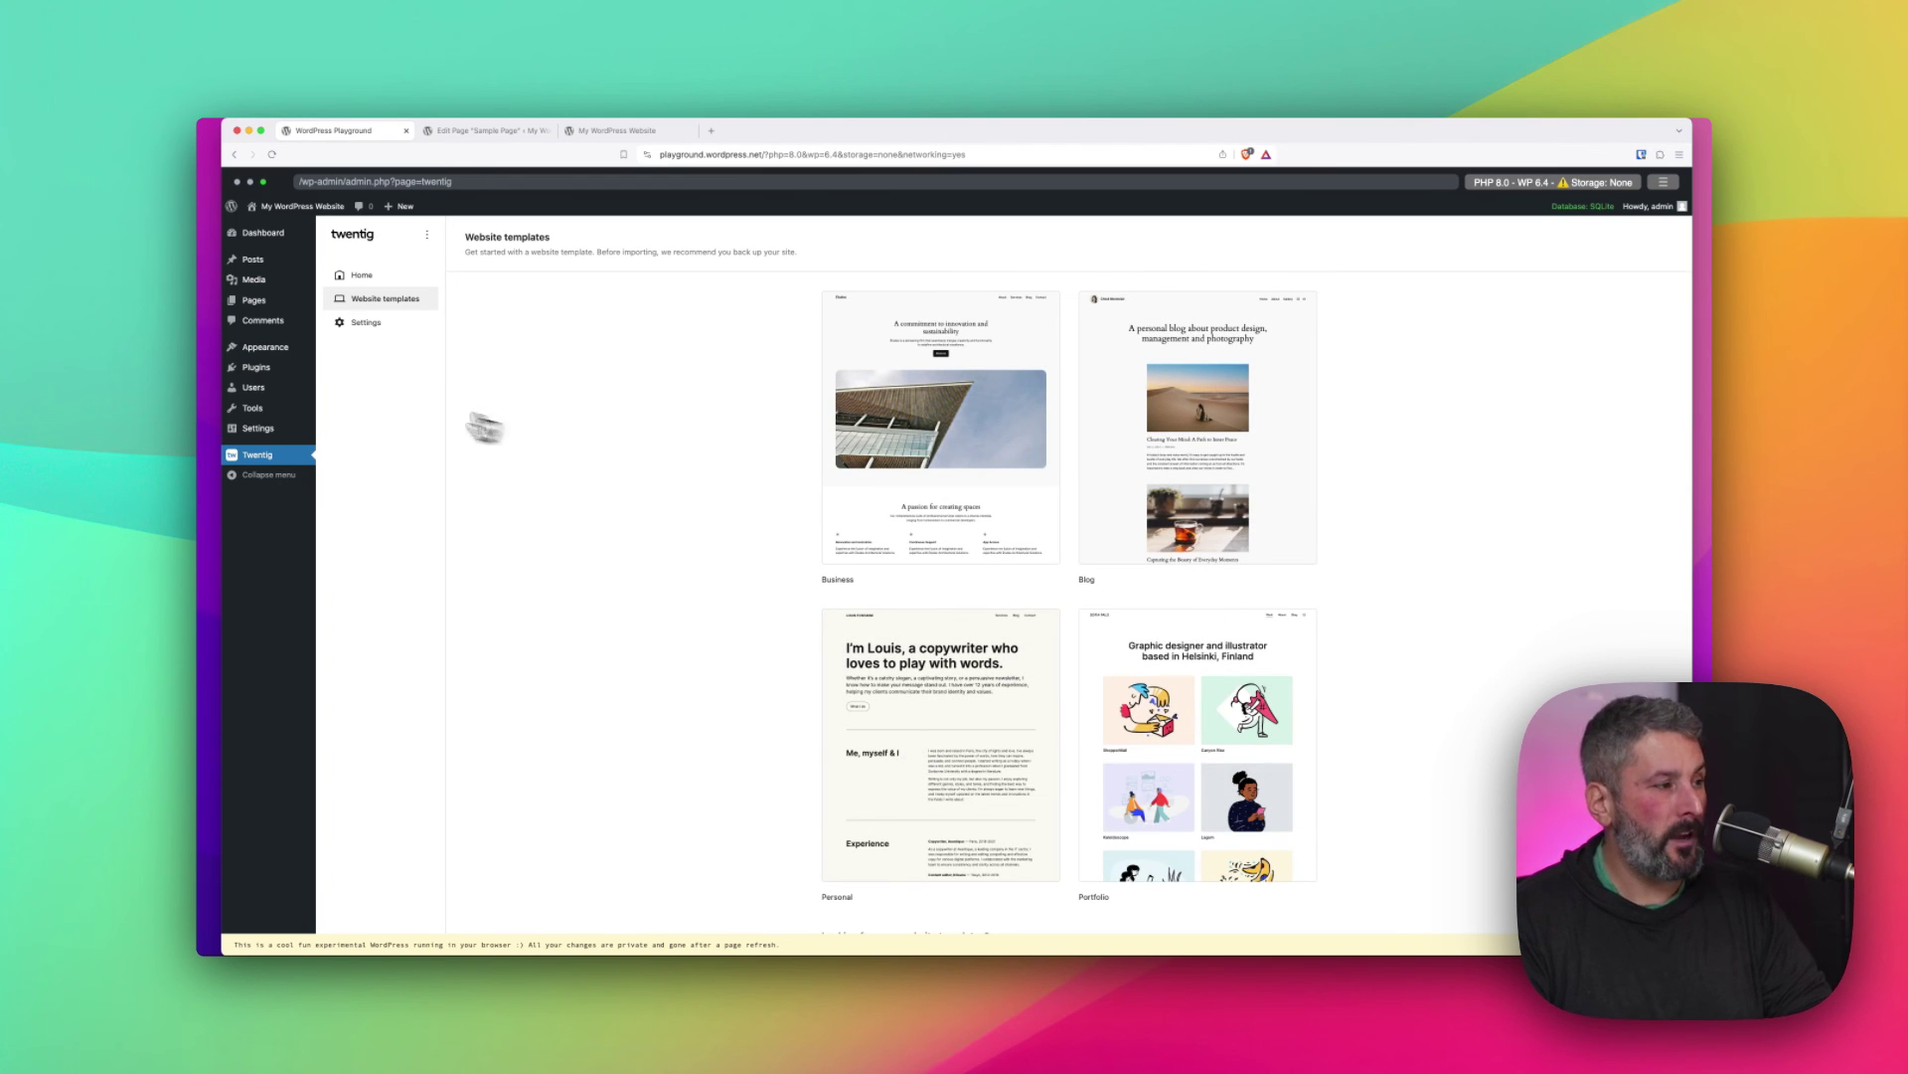
# Show Block Visibility's Block Manager, listing Text, Media, Design and Widgets blocks as enabled.
pyautogui.moveTo(268, 427)
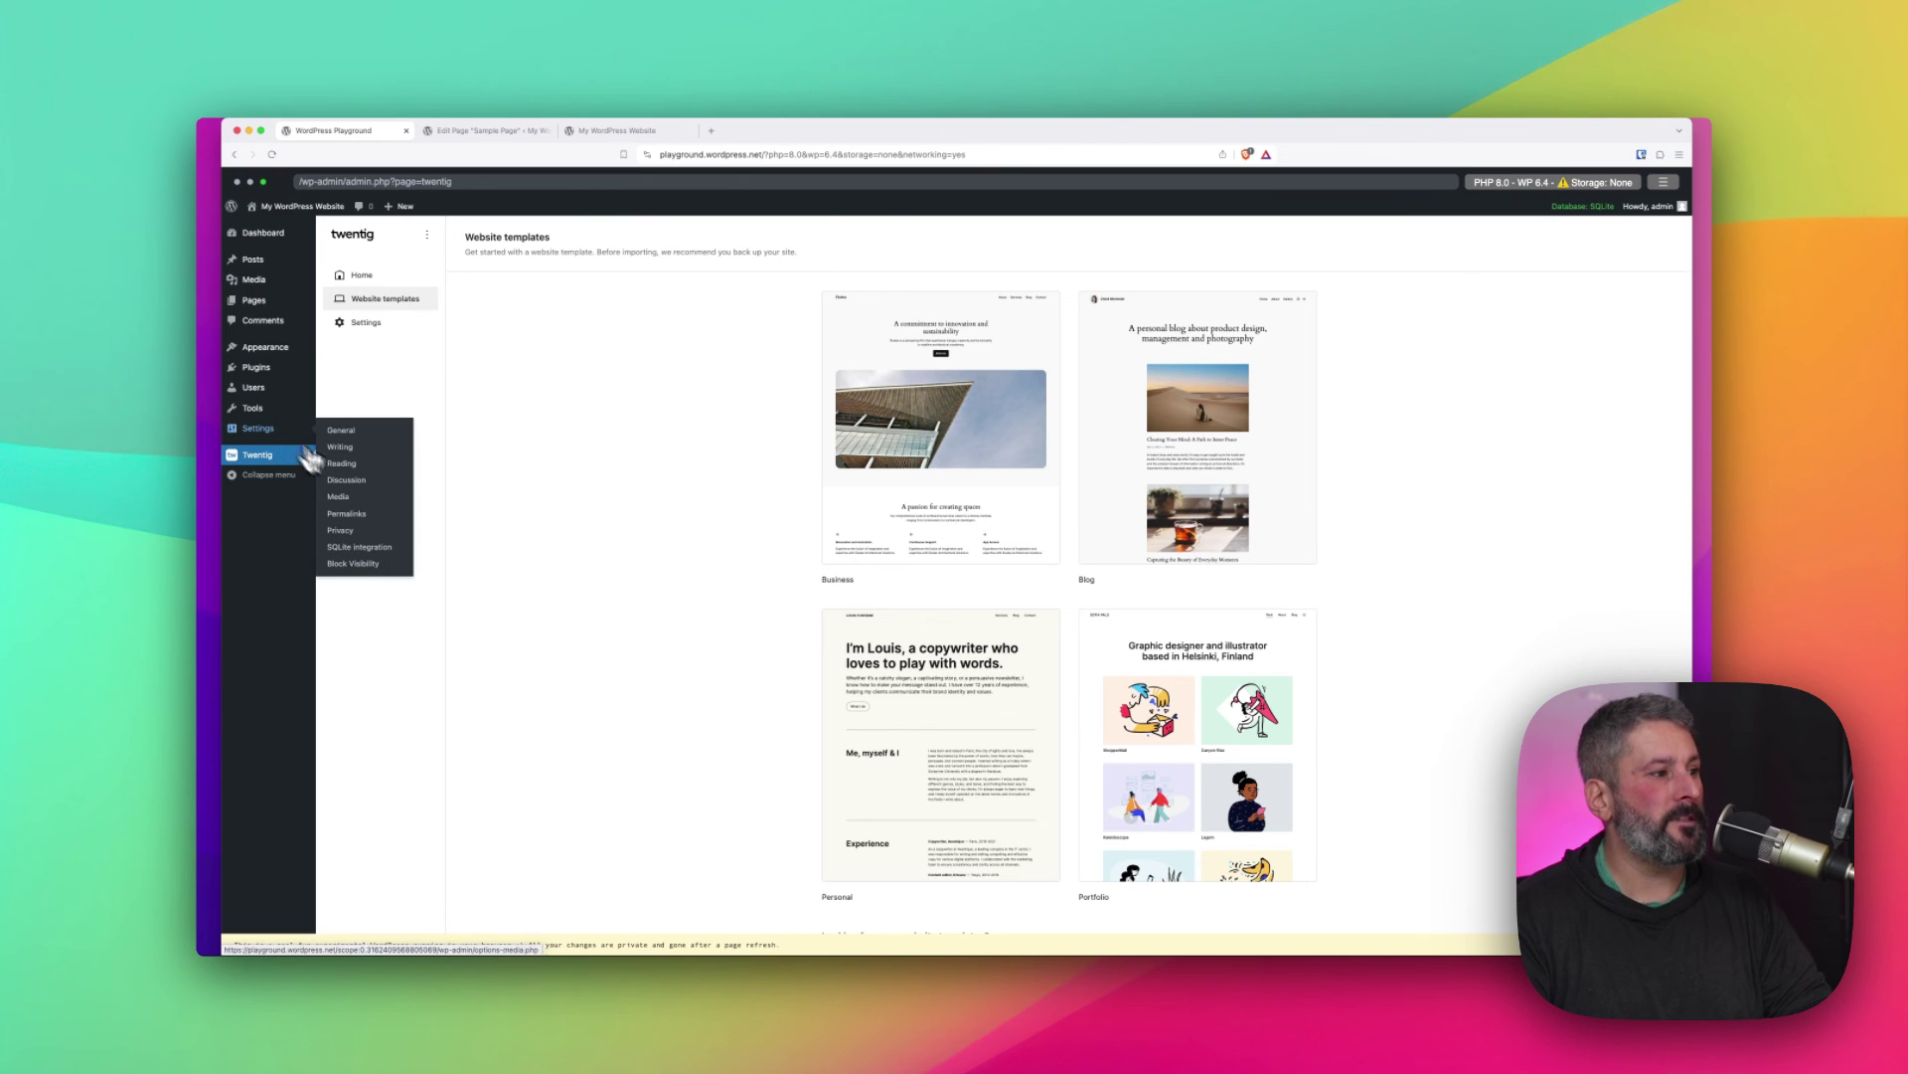
pyautogui.click(374, 564)
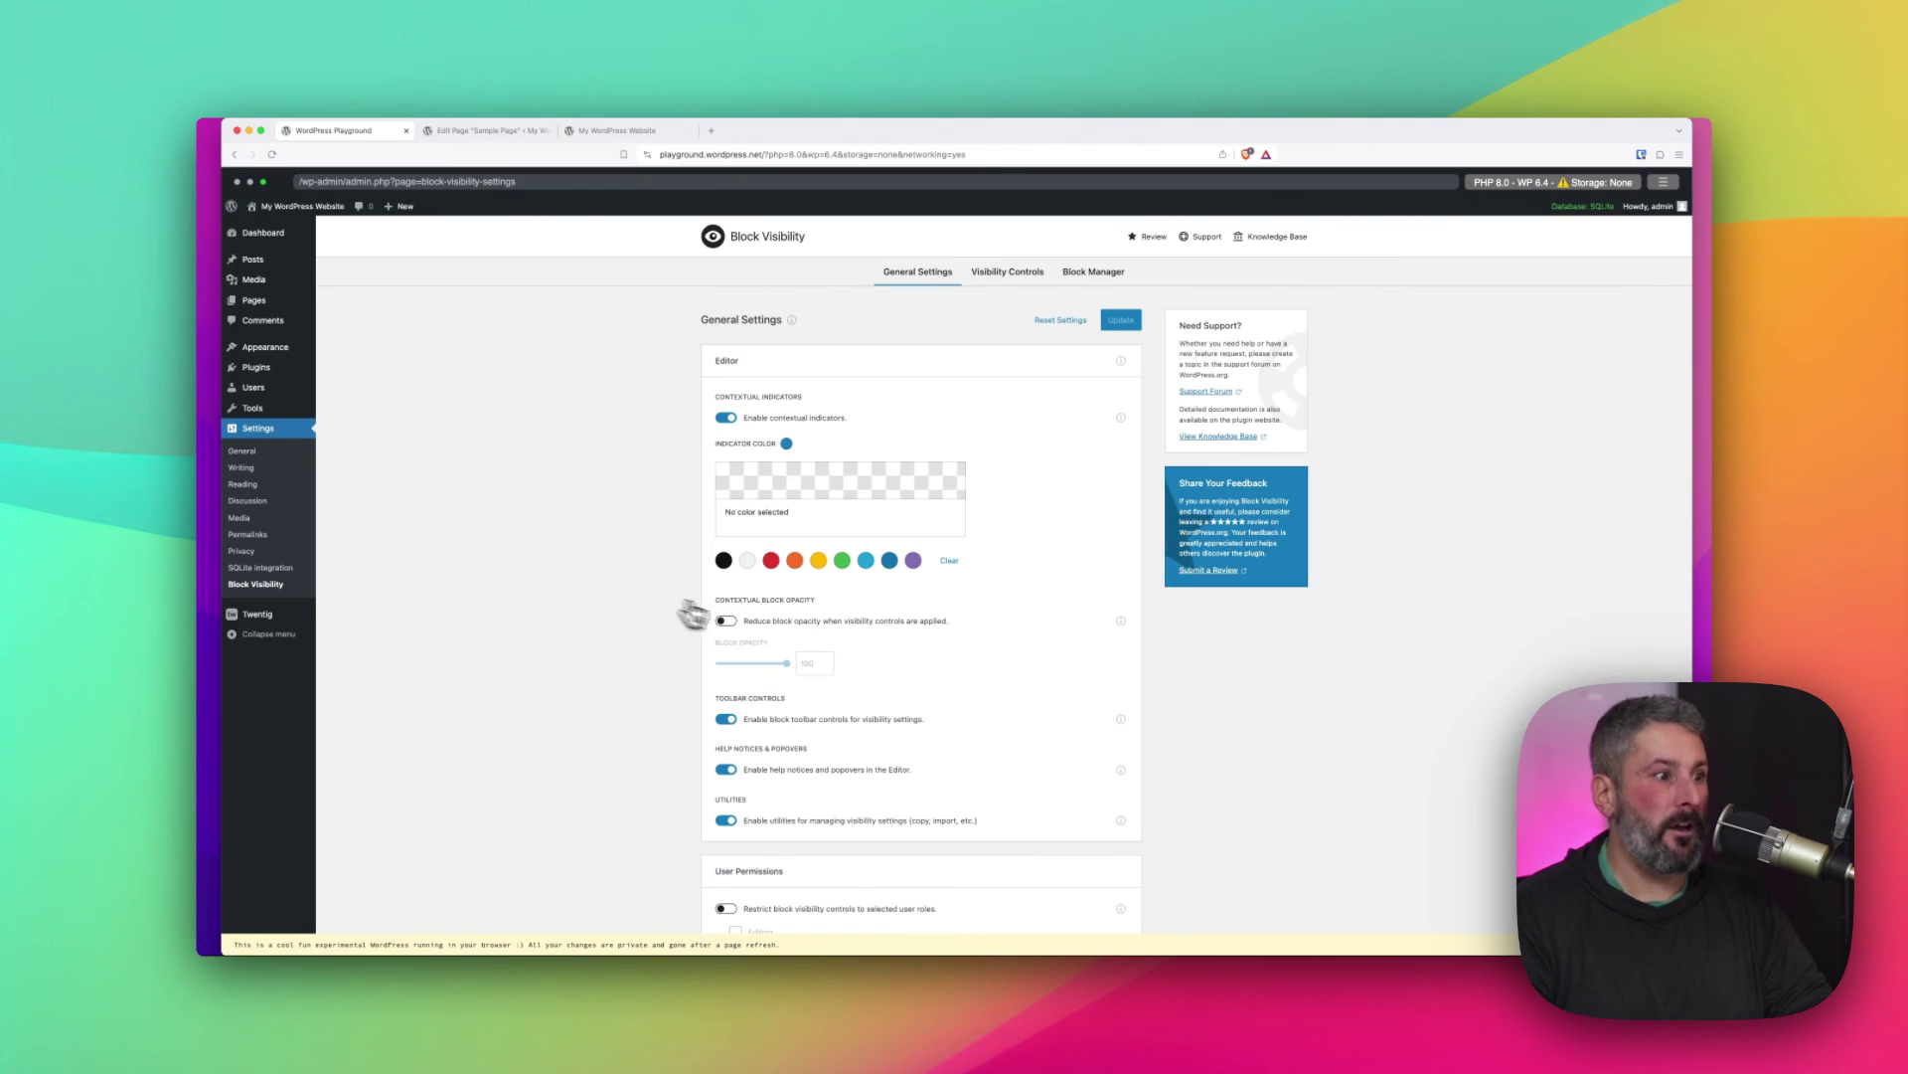
pyautogui.scroll(-5, 982, 383)
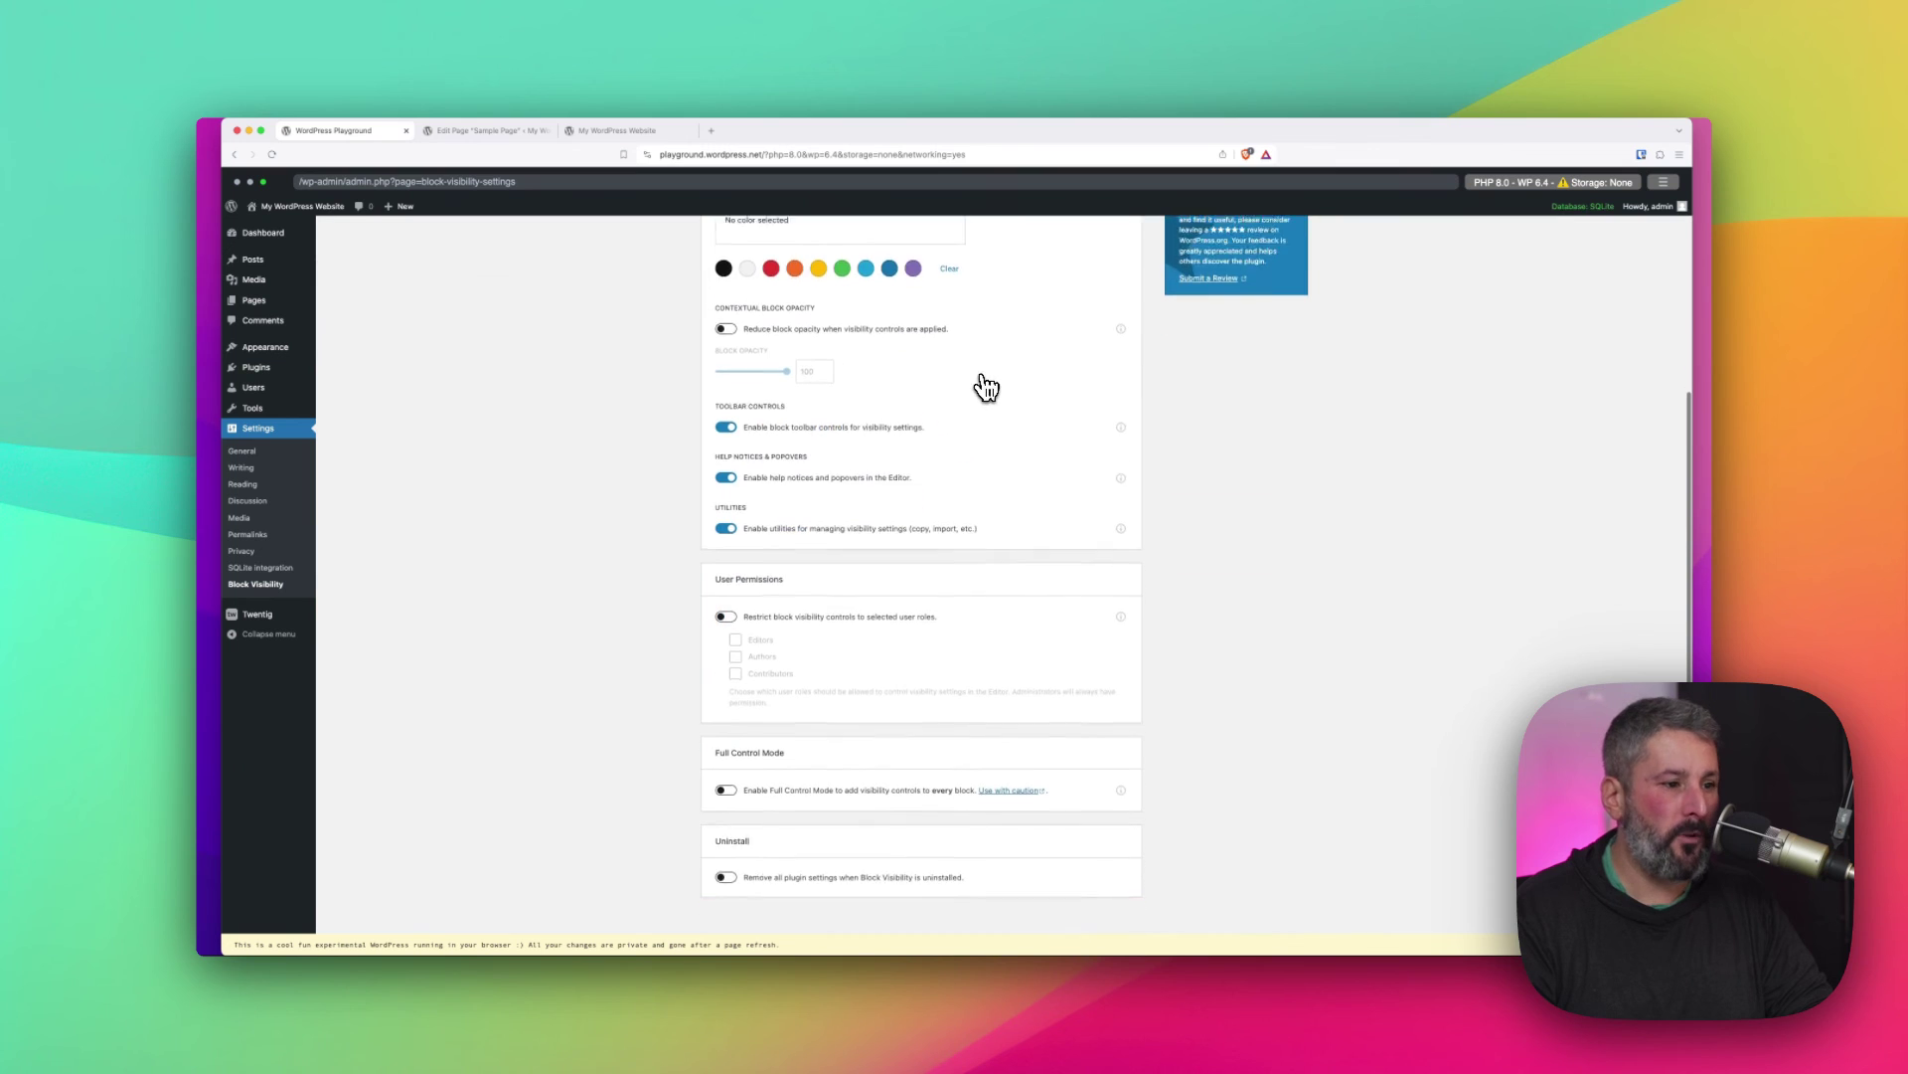
pyautogui.scroll(-1, 982, 387)
pyautogui.scroll(8, 980, 388)
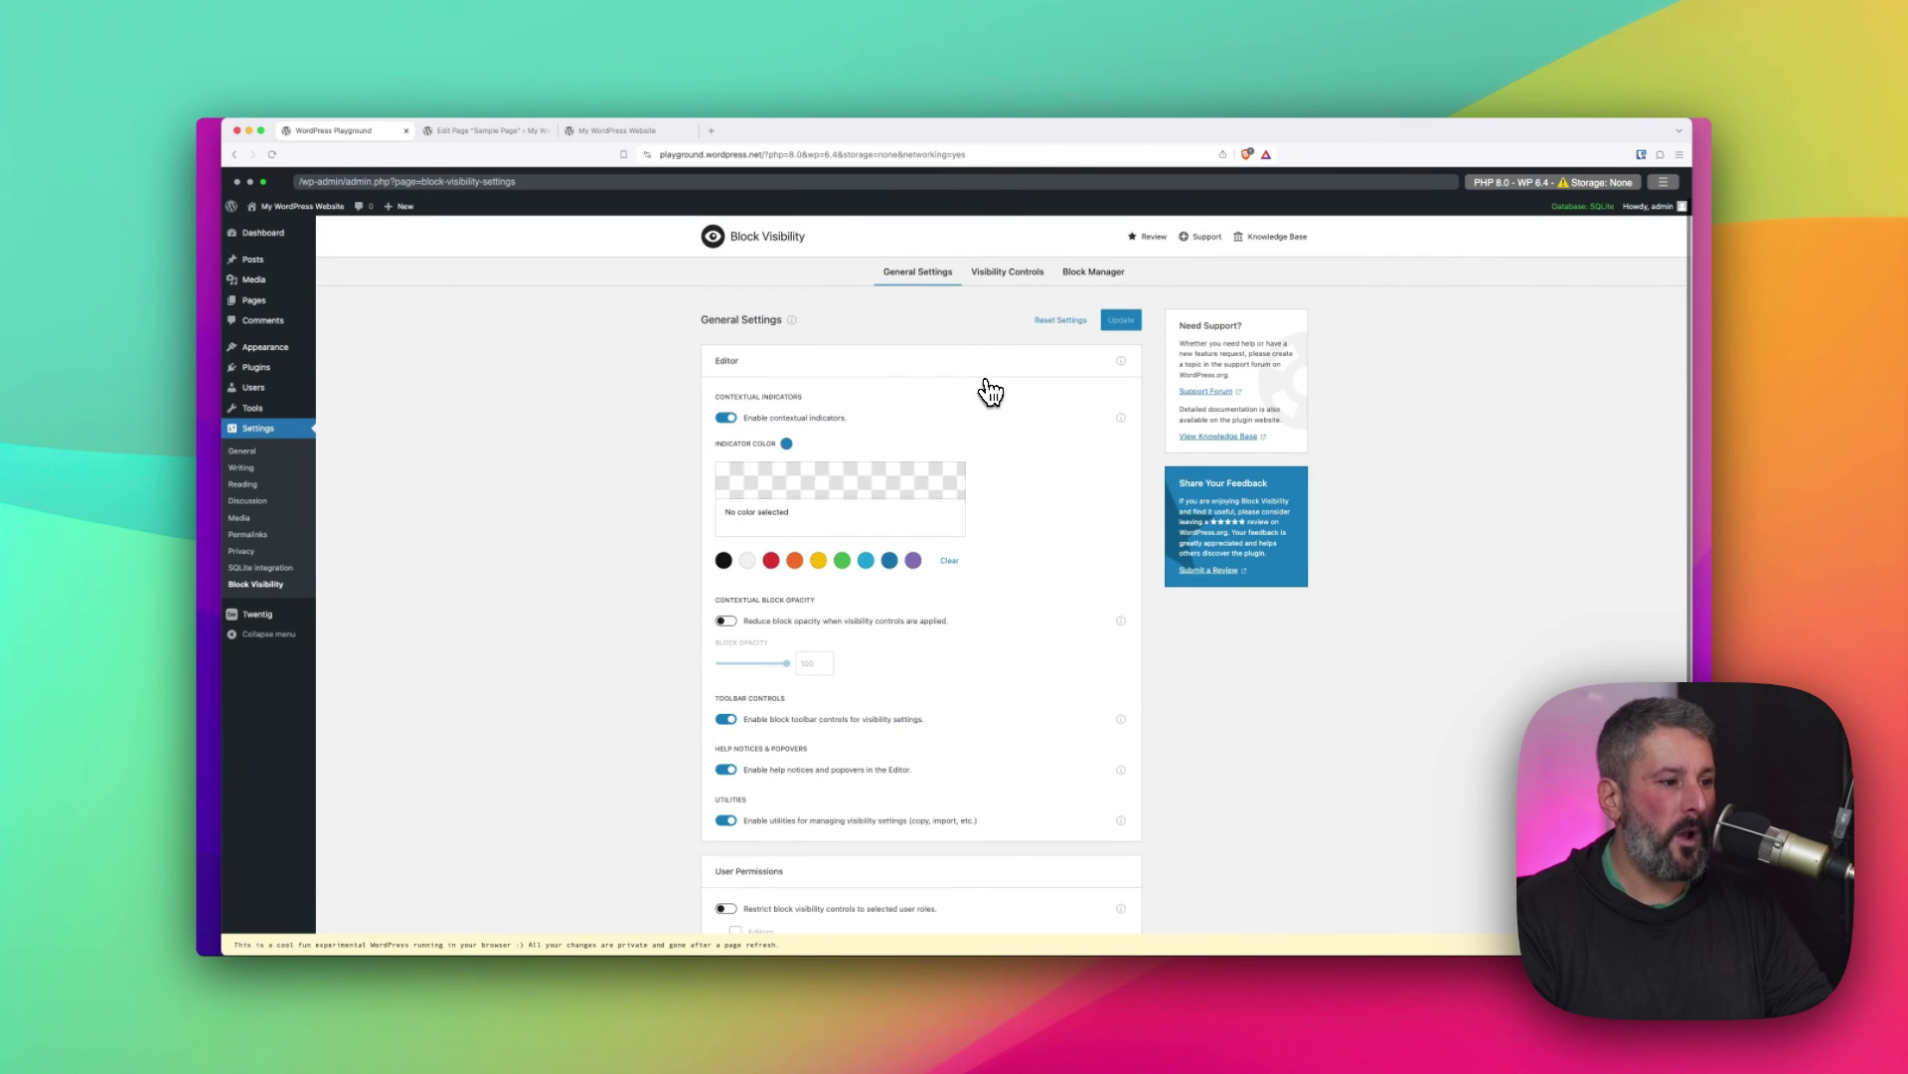
pyautogui.click(1023, 281)
pyautogui.click(1093, 278)
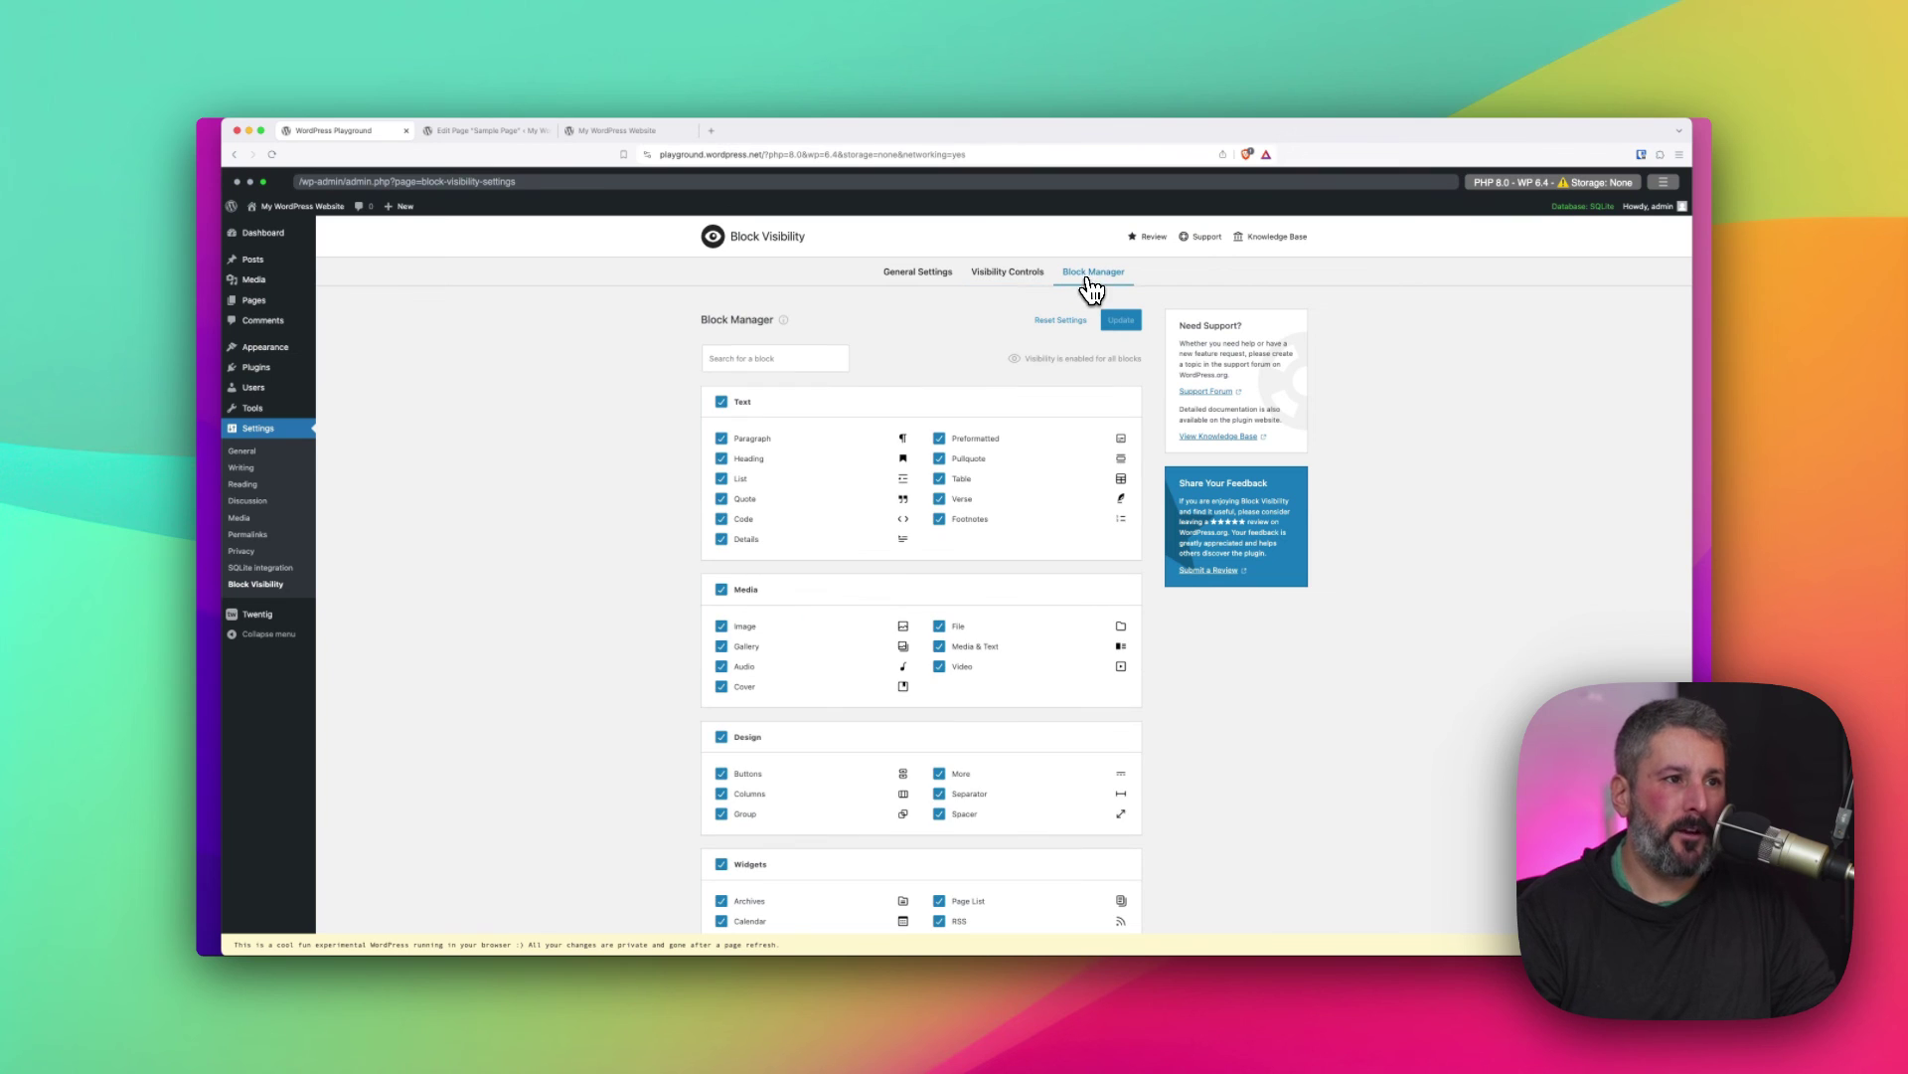